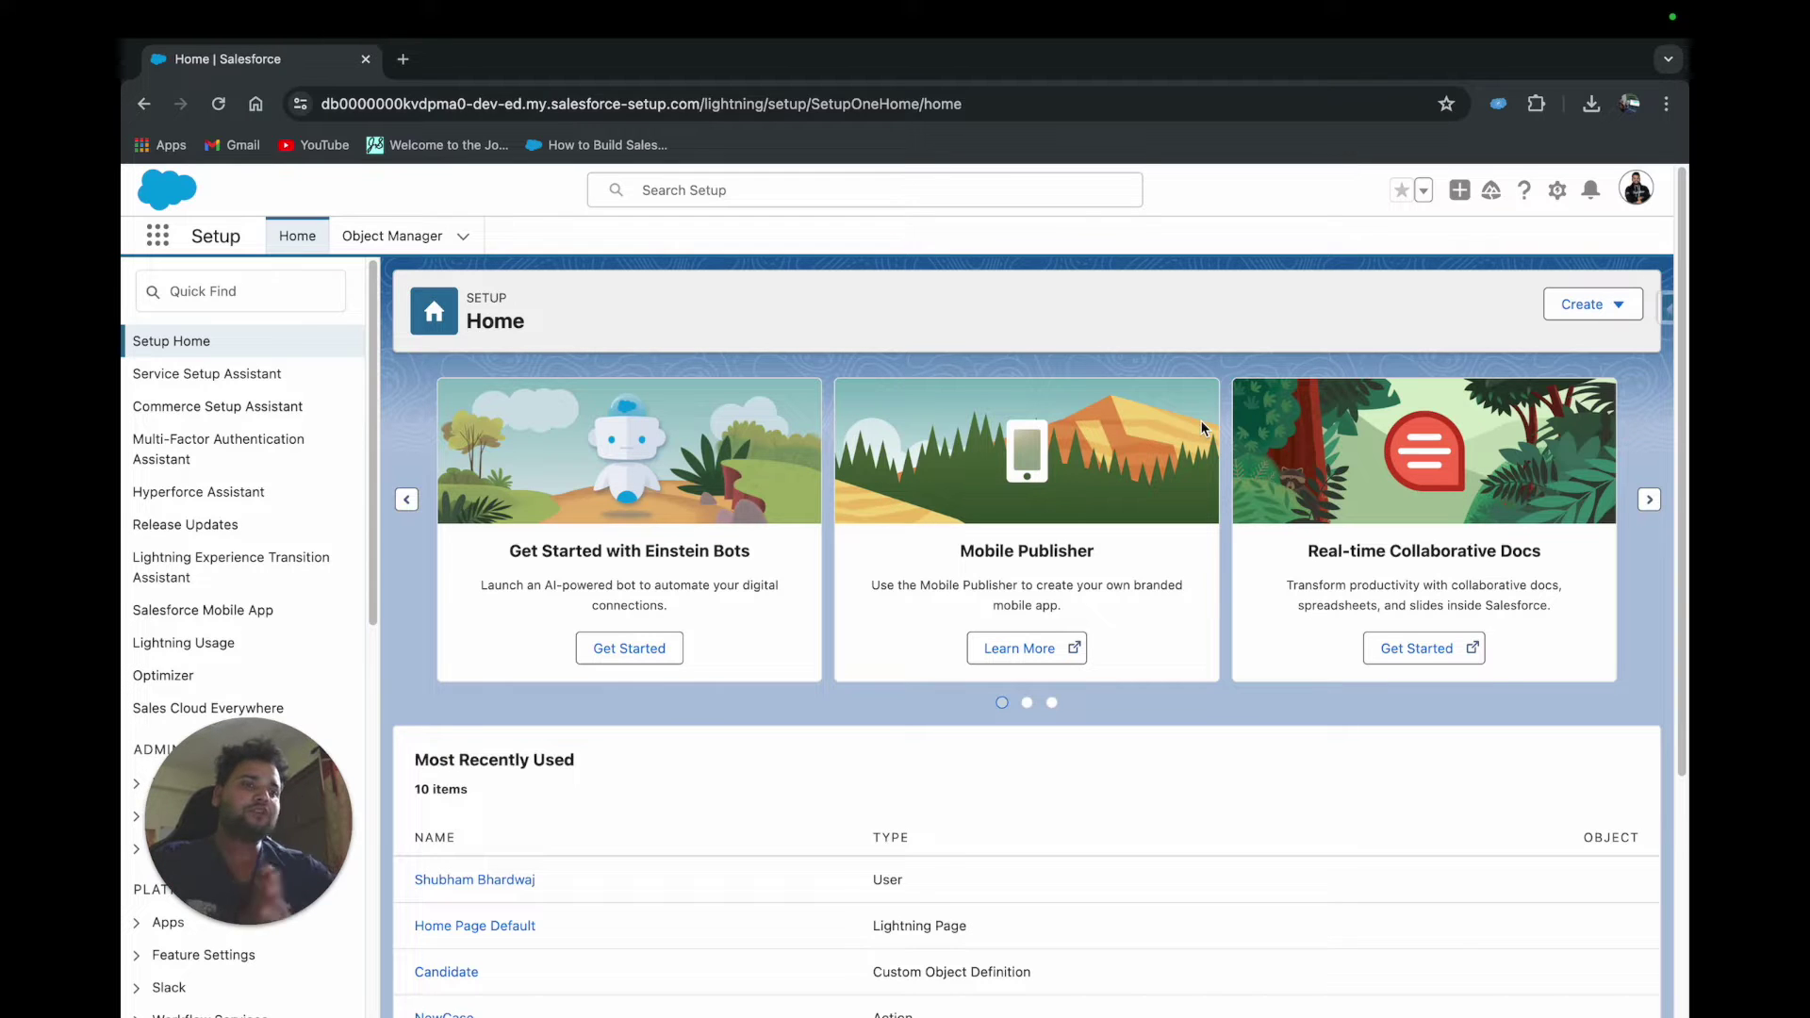
Step: Open salesforcegeek.in in a new browser tab and examine the fields of its Contact Us form
{"action": "left_click", "coordinate": [402, 58]}
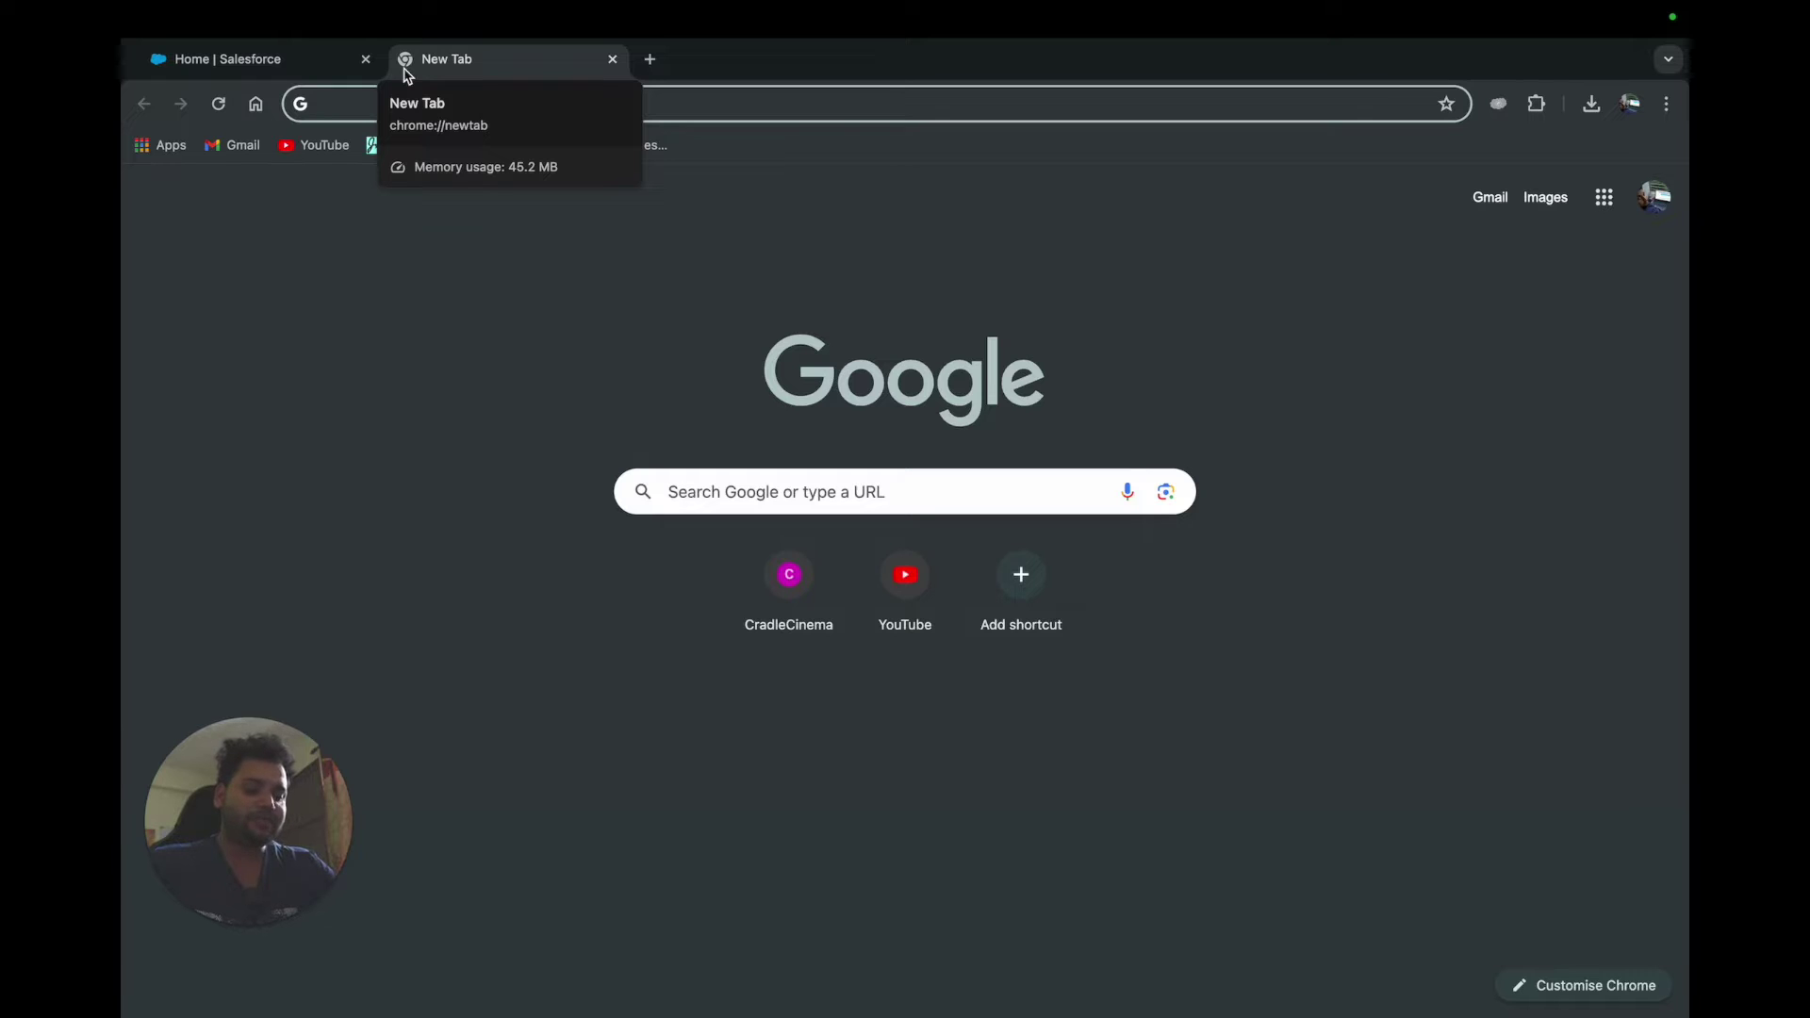
{"action": "type", "text": "sales"}
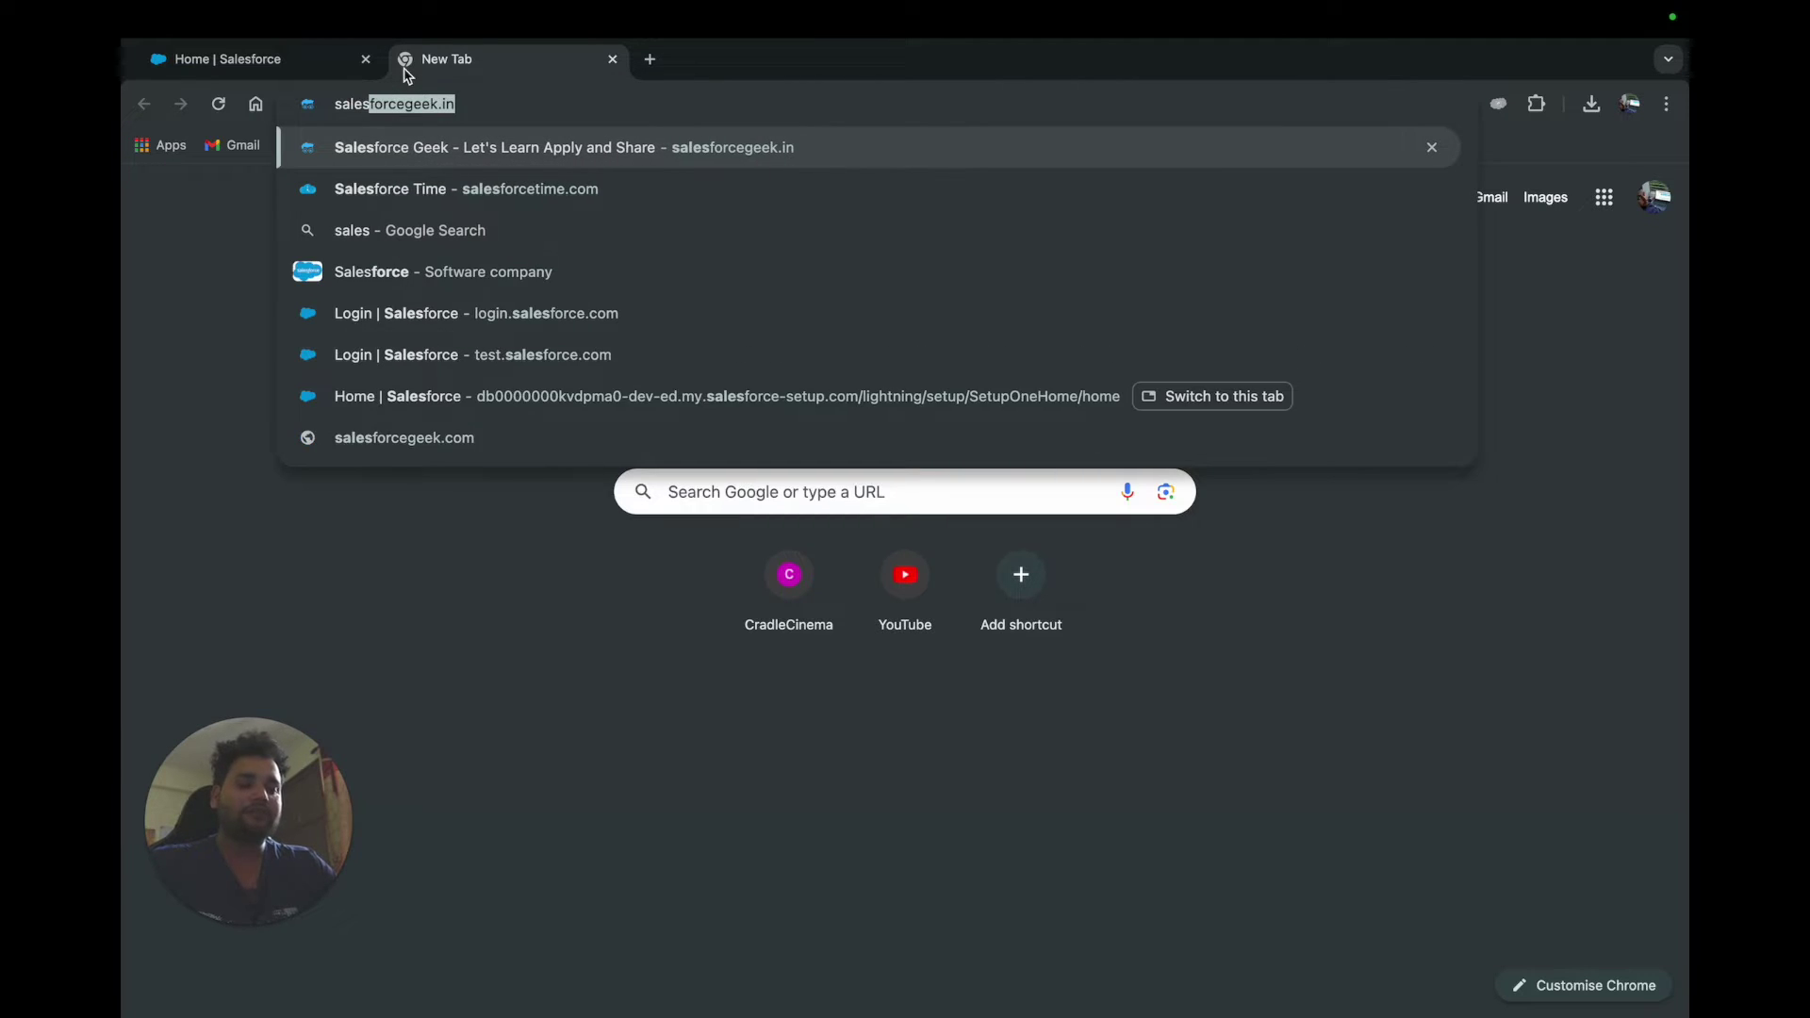
{"action": "key", "text": "Return"}
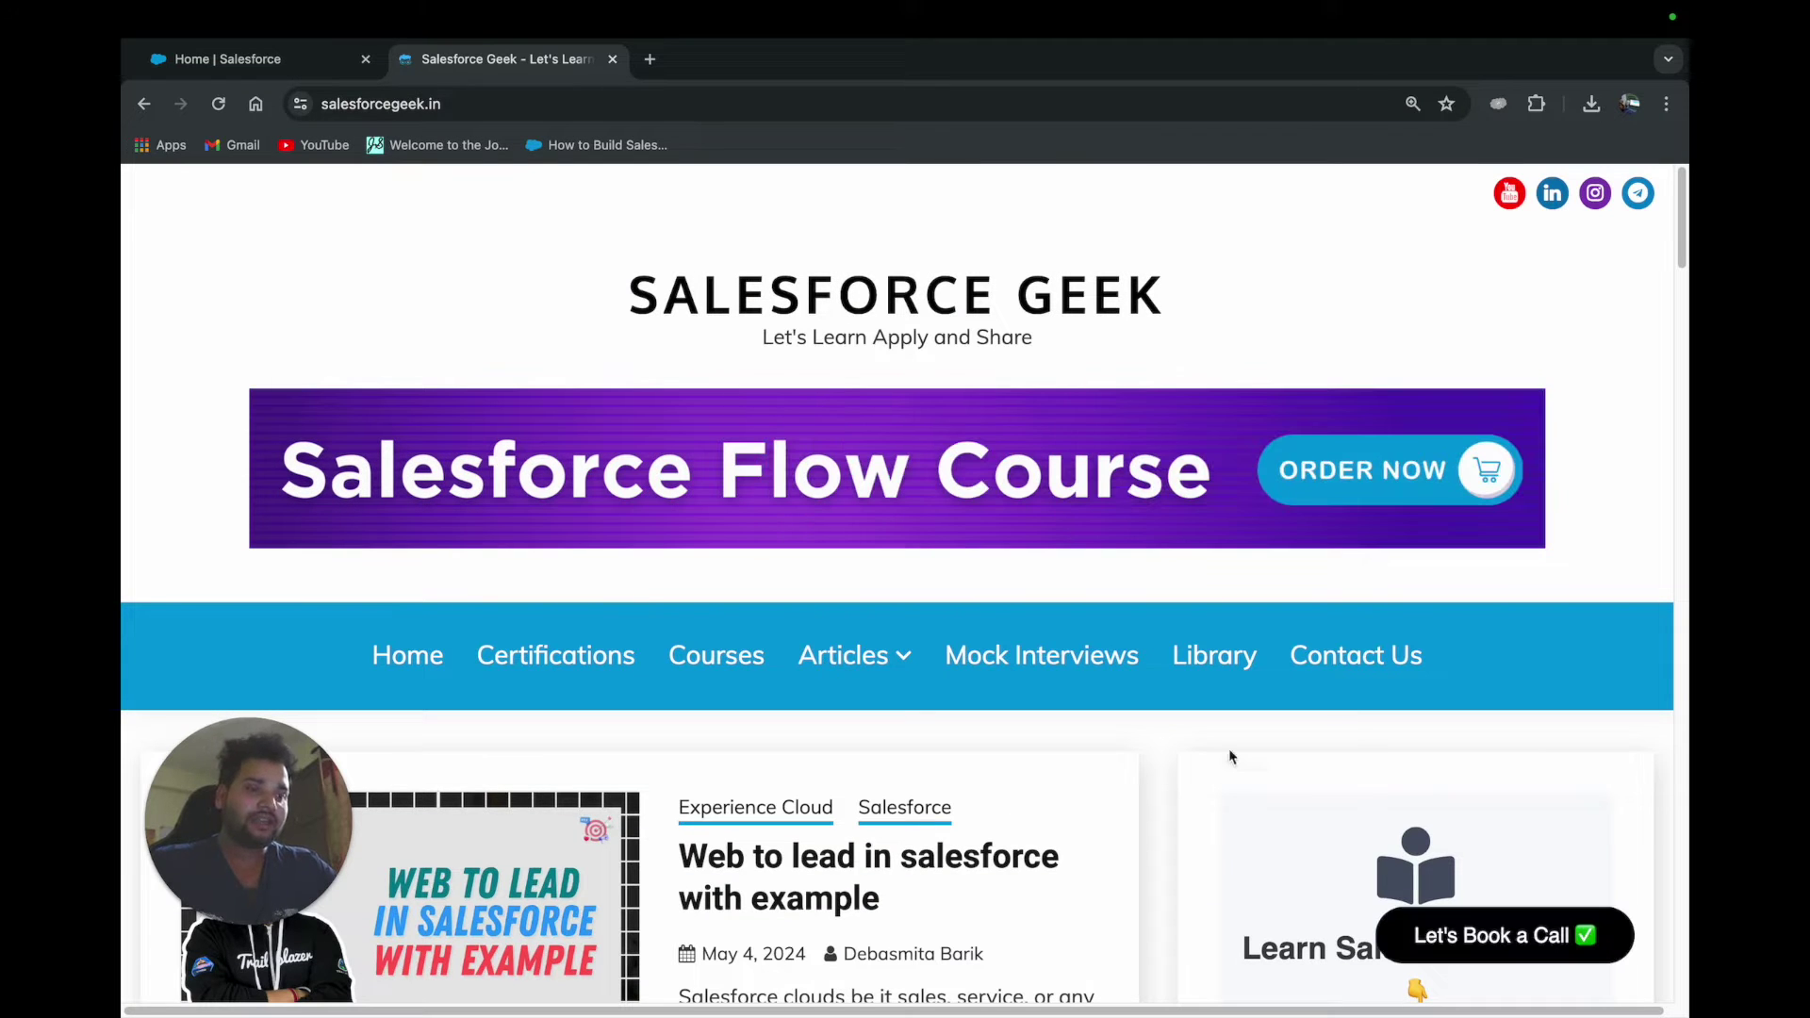
{"action": "left_click", "coordinate": [1369, 666]}
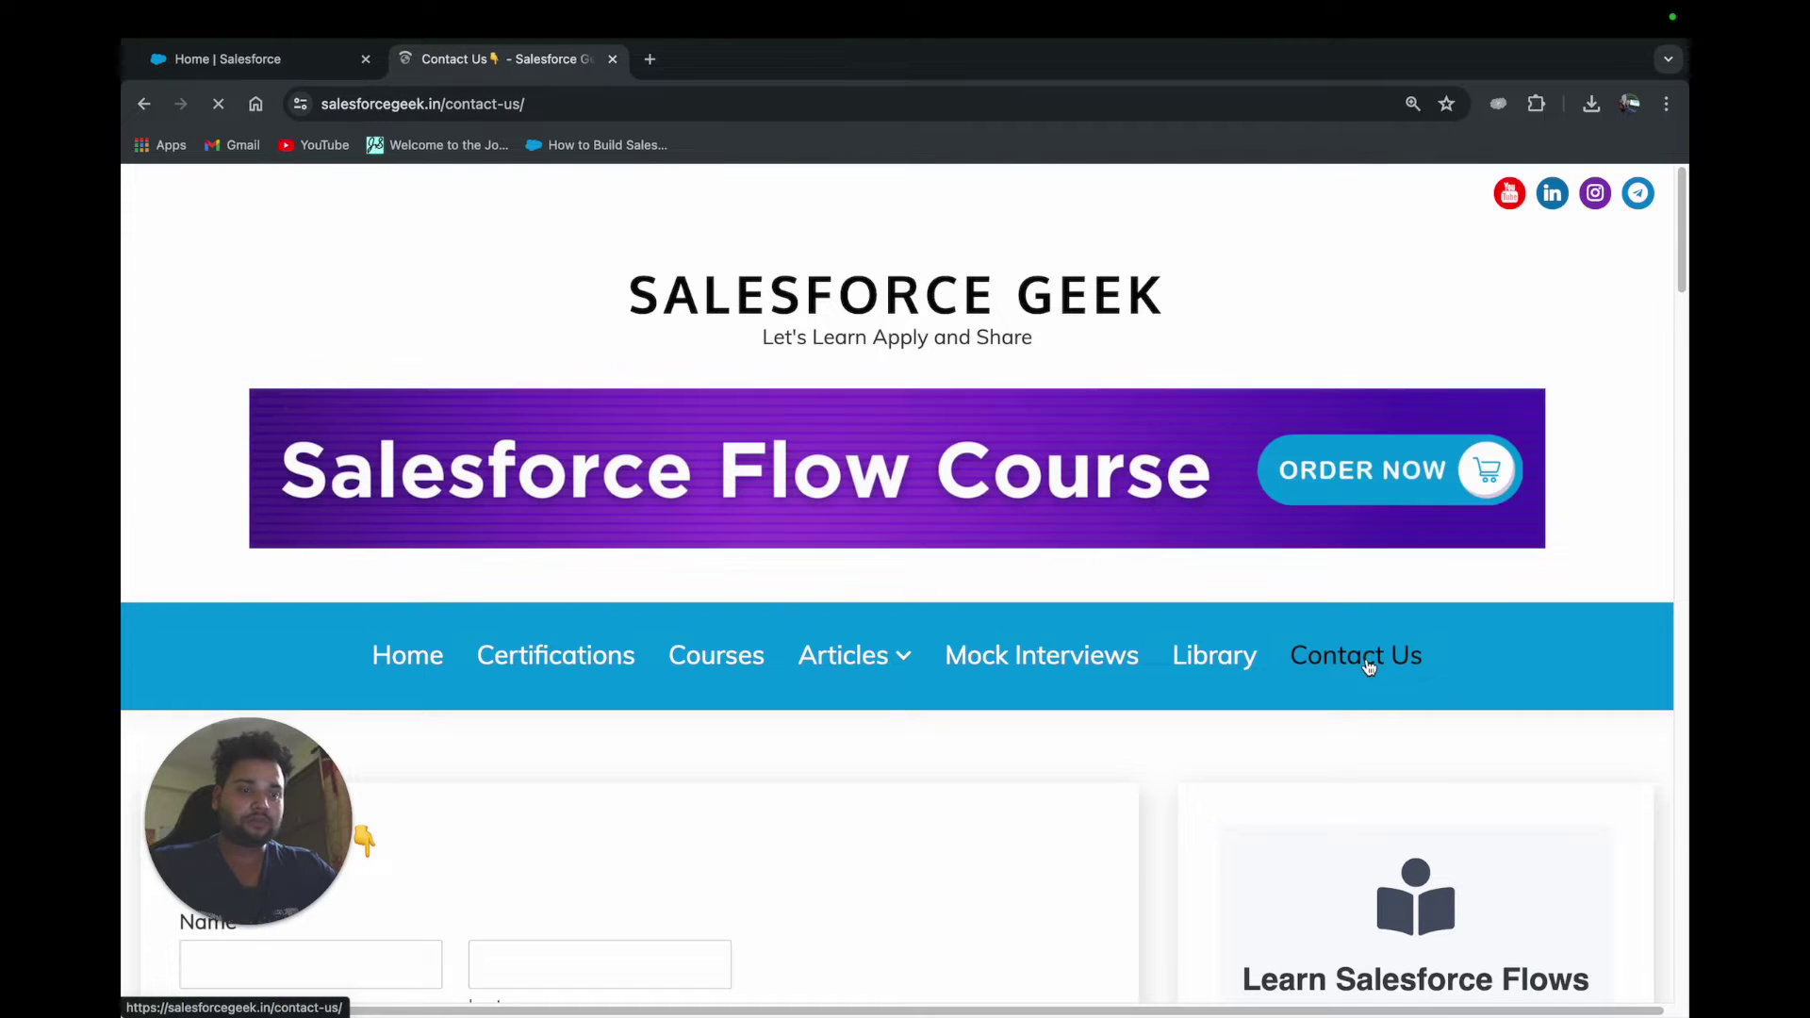
{"action": "scroll", "coordinate": [1369, 666], "scroll_direction": "down", "scroll_amount": 5}
{"action": "left_click_drag", "start_coordinate": [344, 797], "coordinate": [1509, 433]}
{"action": "scroll", "coordinate": [656, 622], "scroll_direction": "up", "scroll_amount": 1}
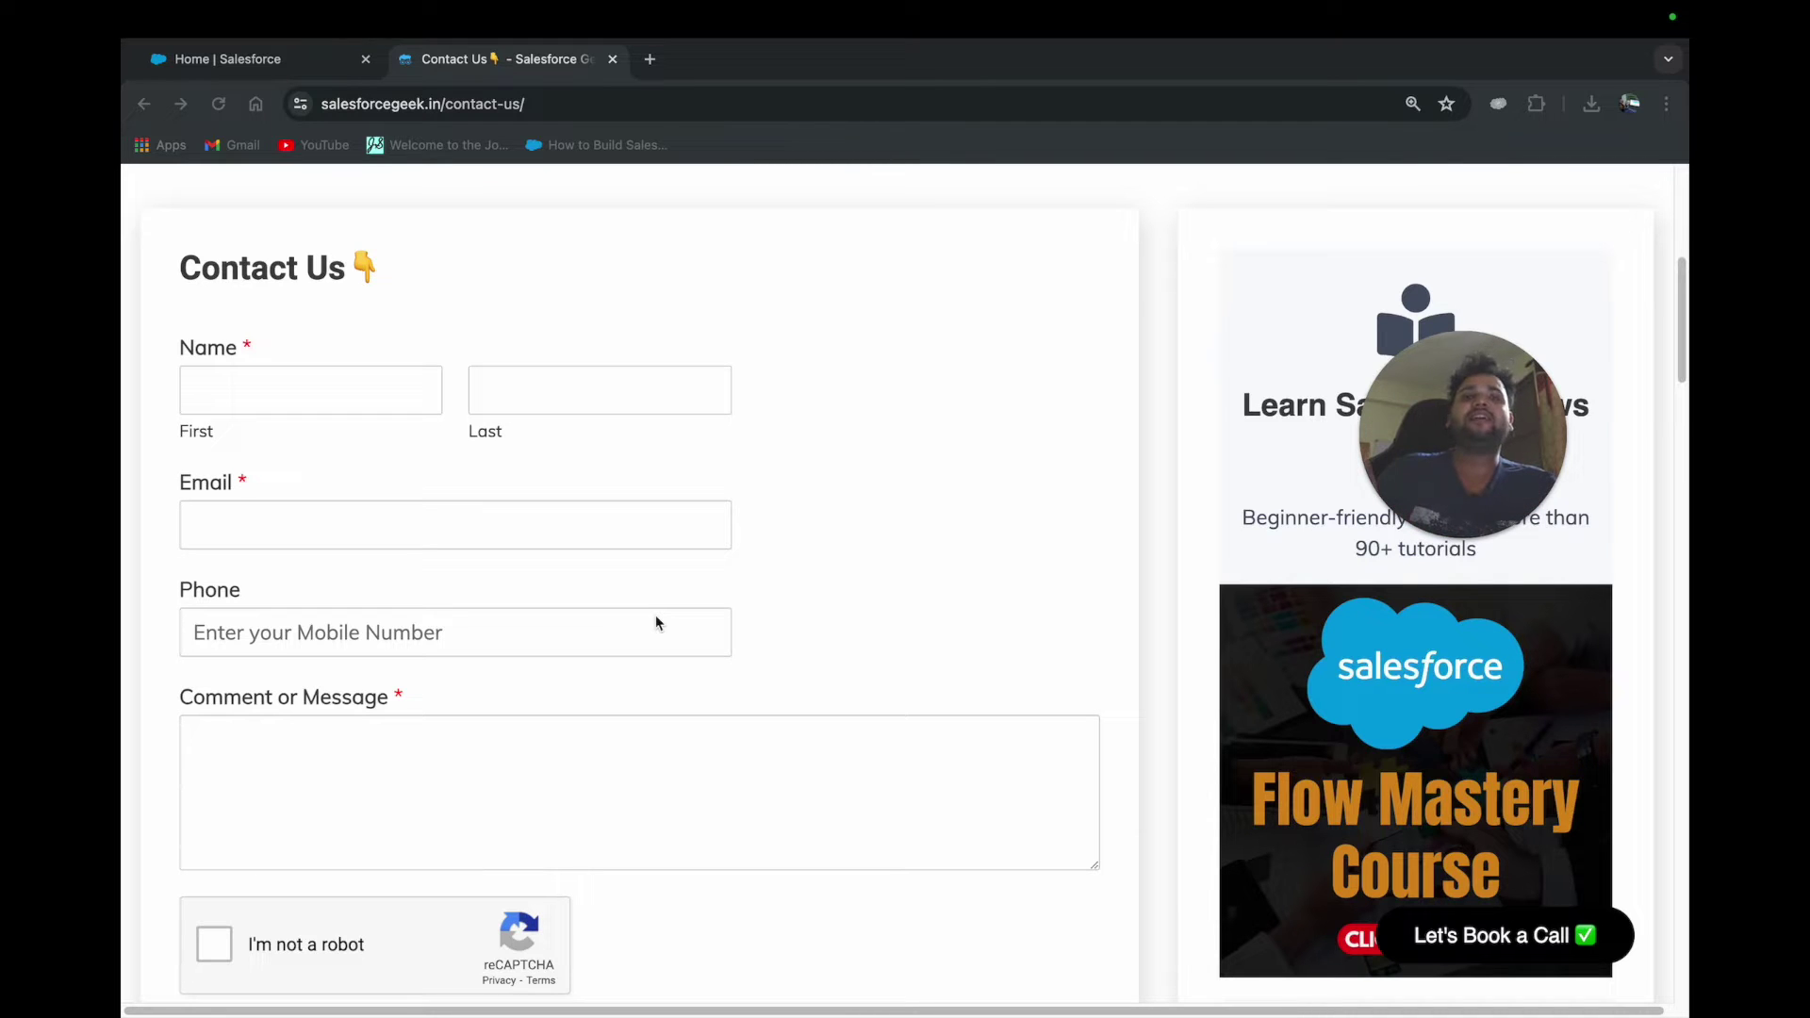
{"action": "left_click", "coordinate": [1473, 401]}
{"action": "left_click_drag", "start_coordinate": [1472, 401], "coordinate": [293, 939]}
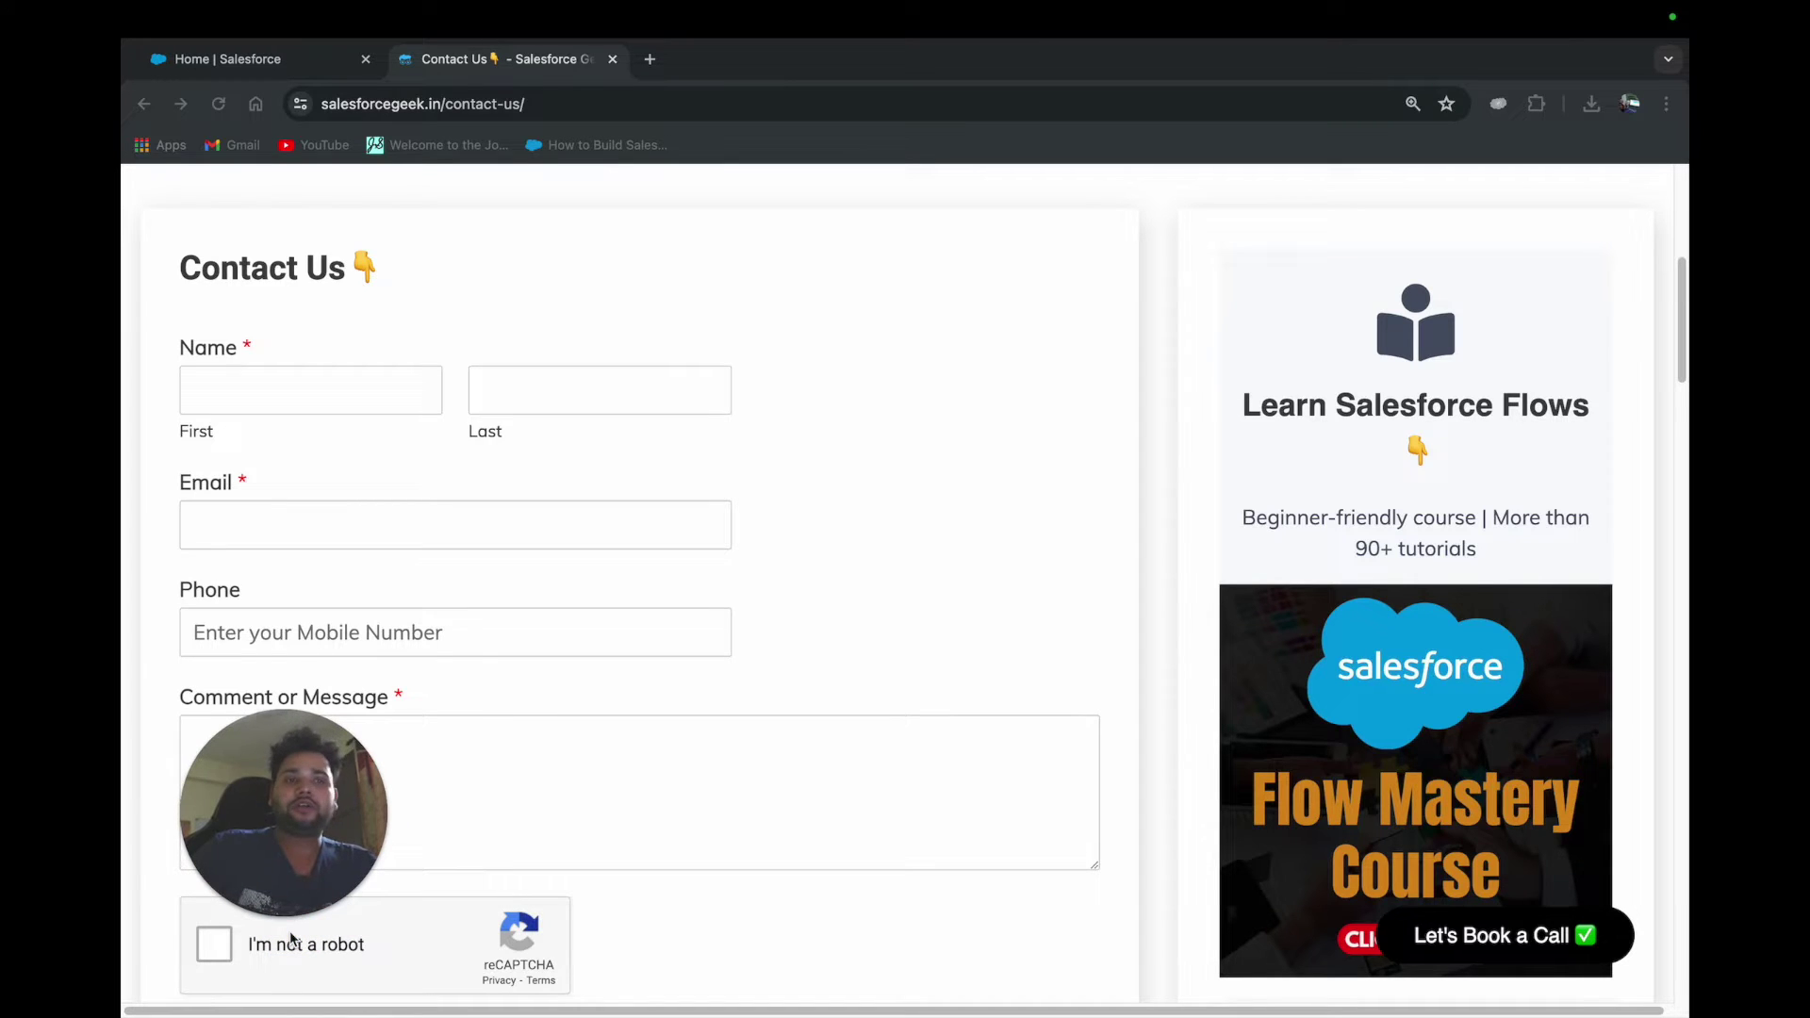
Step: Return to Salesforce Setup, search the setup pages for "web" and open Web-to-Lead
{"action": "left_click", "coordinate": [283, 60]}
{"action": "left_click", "coordinate": [202, 288]}
{"action": "type", "text": "e"}
{"action": "key", "text": "BackSpace"}
{"action": "type", "text": "web"}
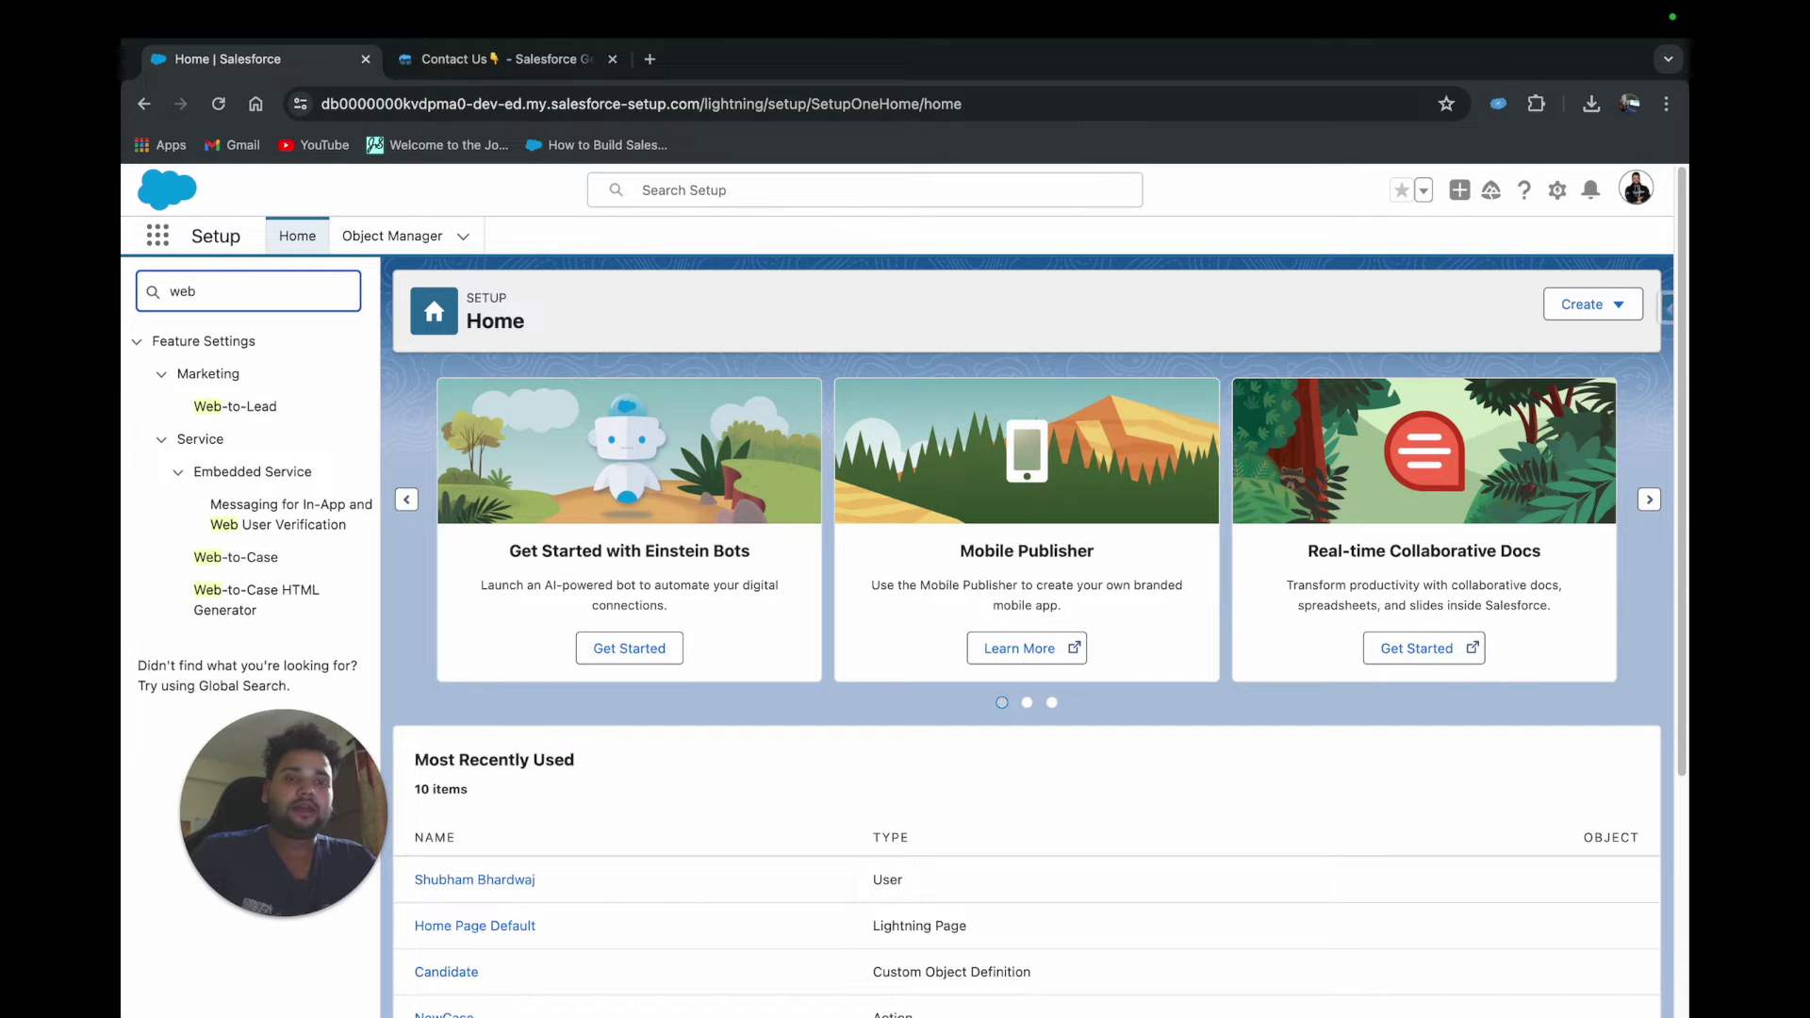
{"action": "left_click", "coordinate": [234, 406]}
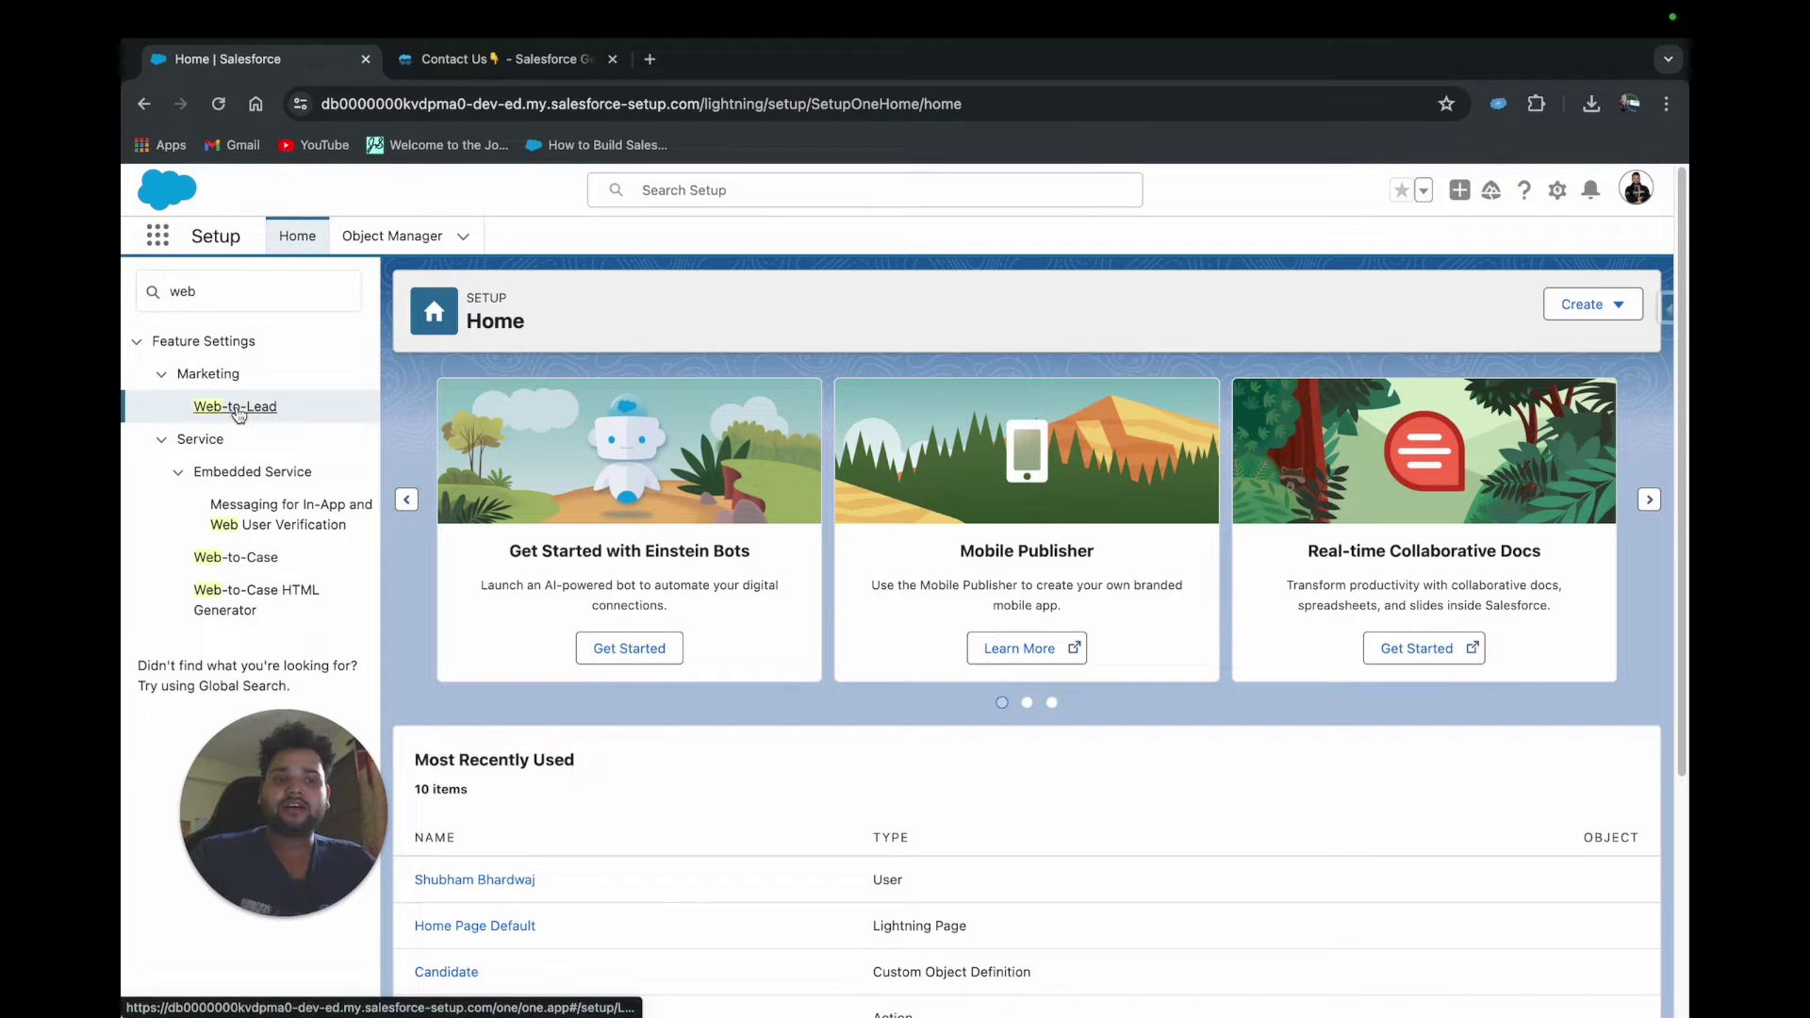
{"action": "left_click_drag", "start_coordinate": [267, 867], "coordinate": [1545, 867]}
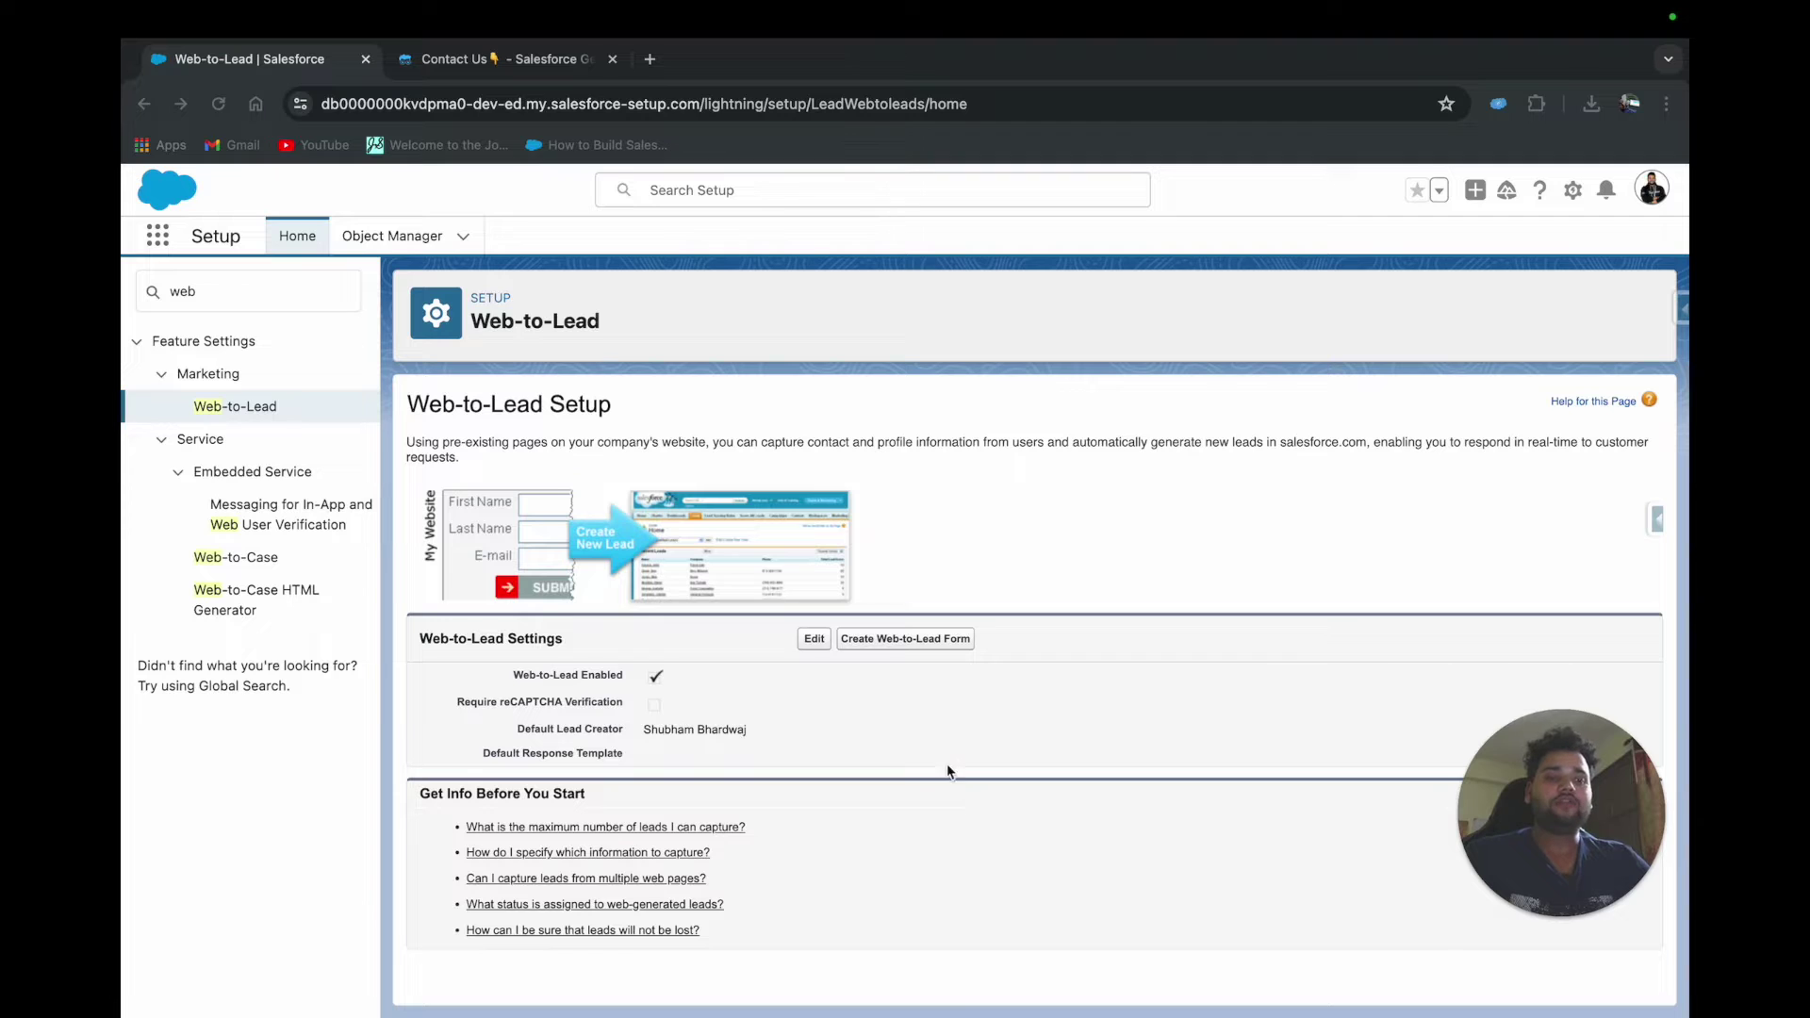
Step: Start a Web-to-Lead form, adding Annual Revenue to its selected fields and removing State/Province and City
{"action": "left_click", "coordinate": [868, 639]}
{"action": "left_click", "coordinate": [868, 639]}
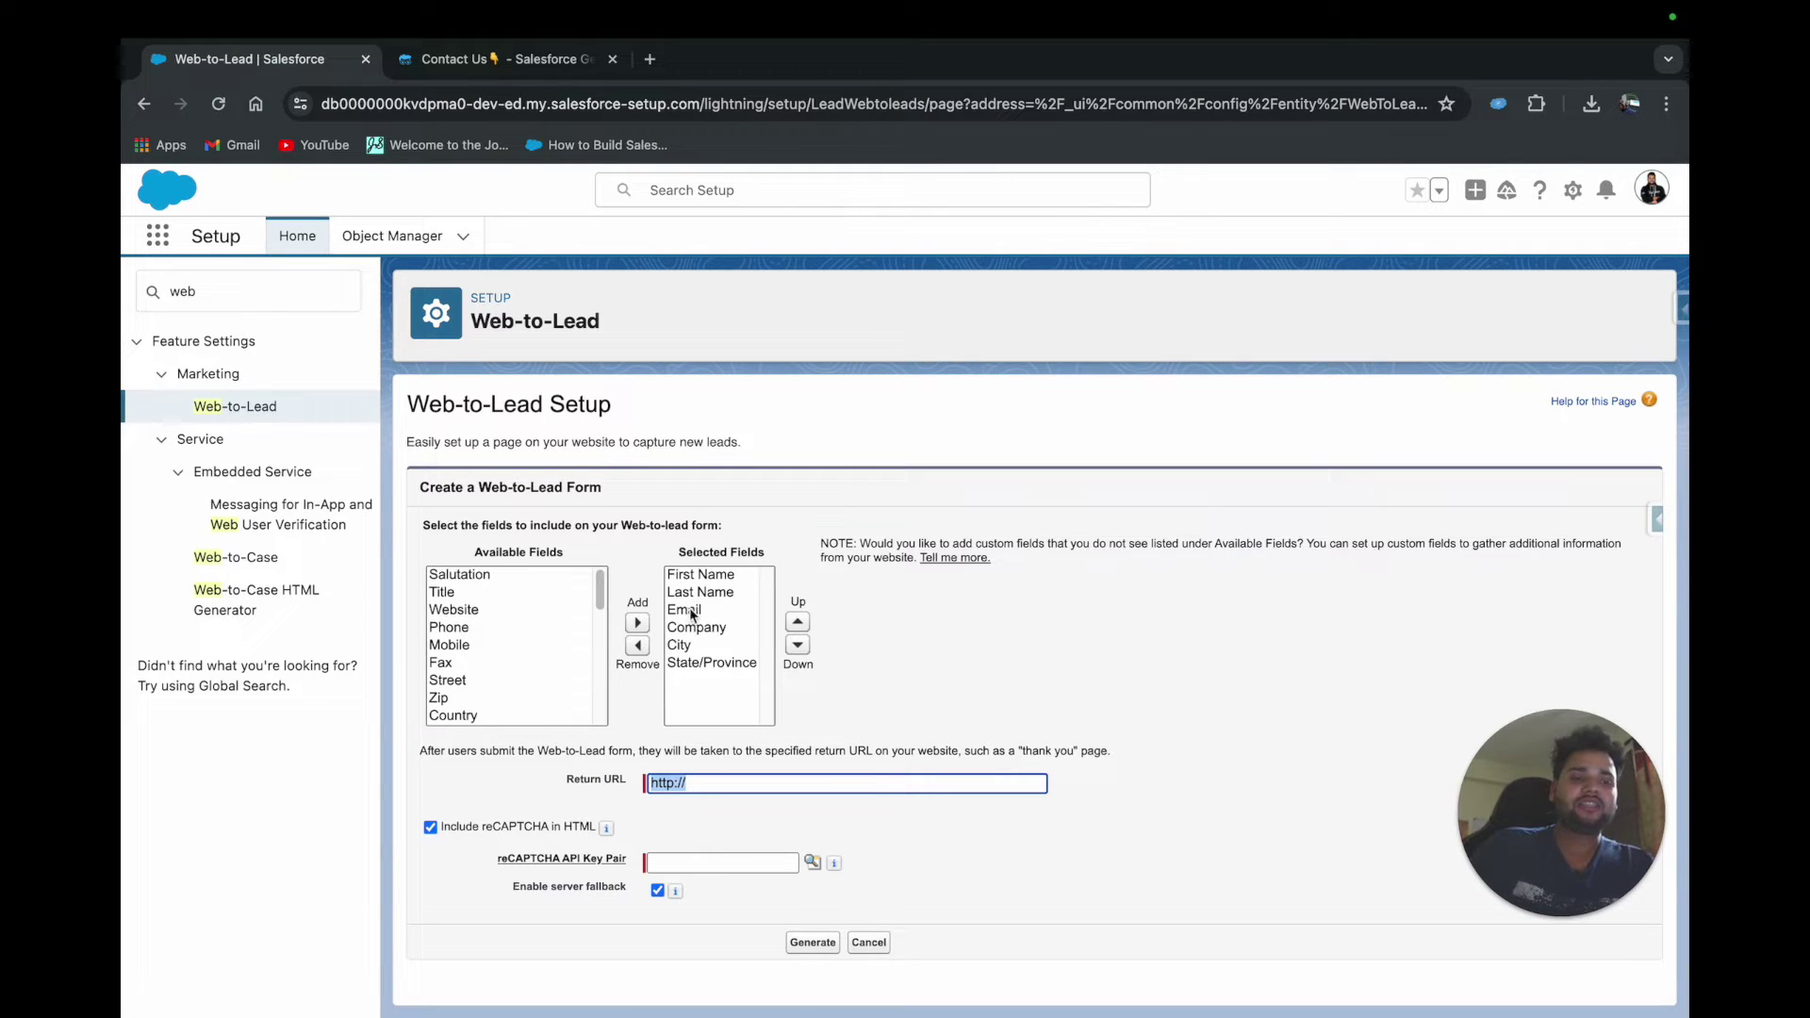
{"action": "scroll", "coordinate": [533, 665], "scroll_direction": "down", "scroll_amount": 5}
{"action": "scroll", "coordinate": [532, 664], "scroll_direction": "up", "scroll_amount": 2}
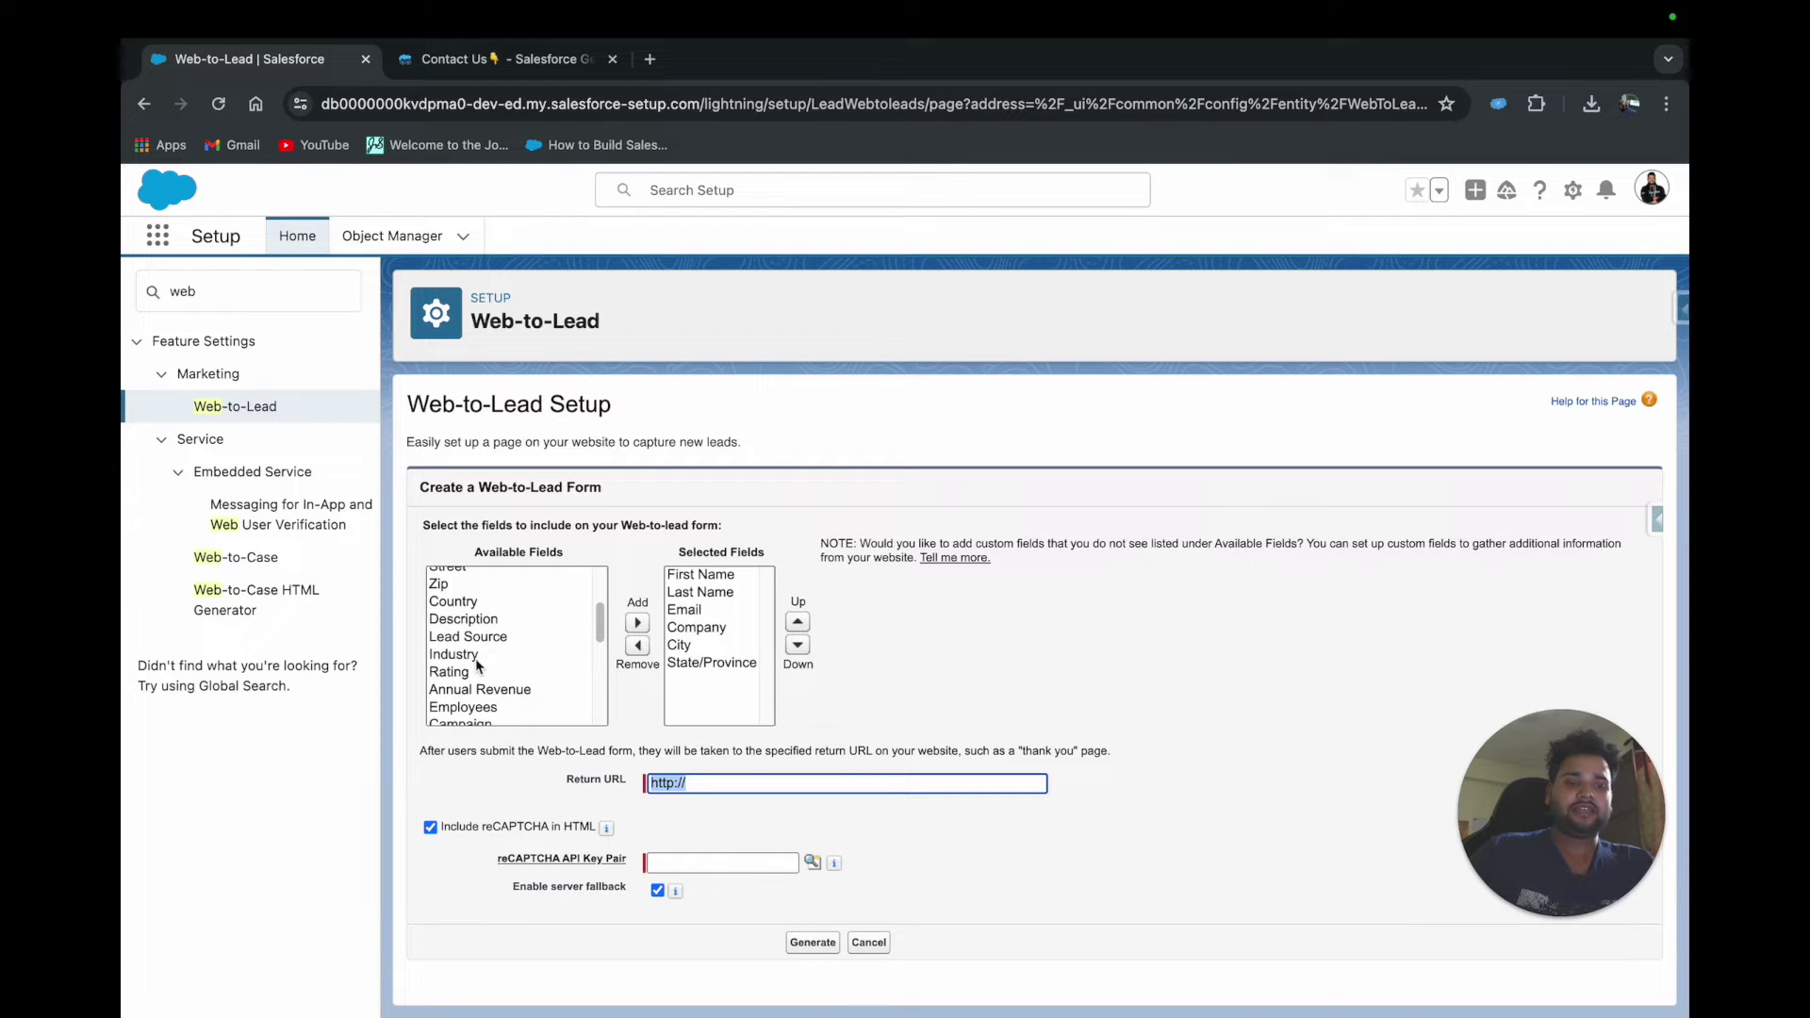
{"action": "scroll", "coordinate": [477, 660], "scroll_direction": "down", "scroll_amount": 2}
{"action": "scroll", "coordinate": [476, 662], "scroll_direction": "down", "scroll_amount": 1}
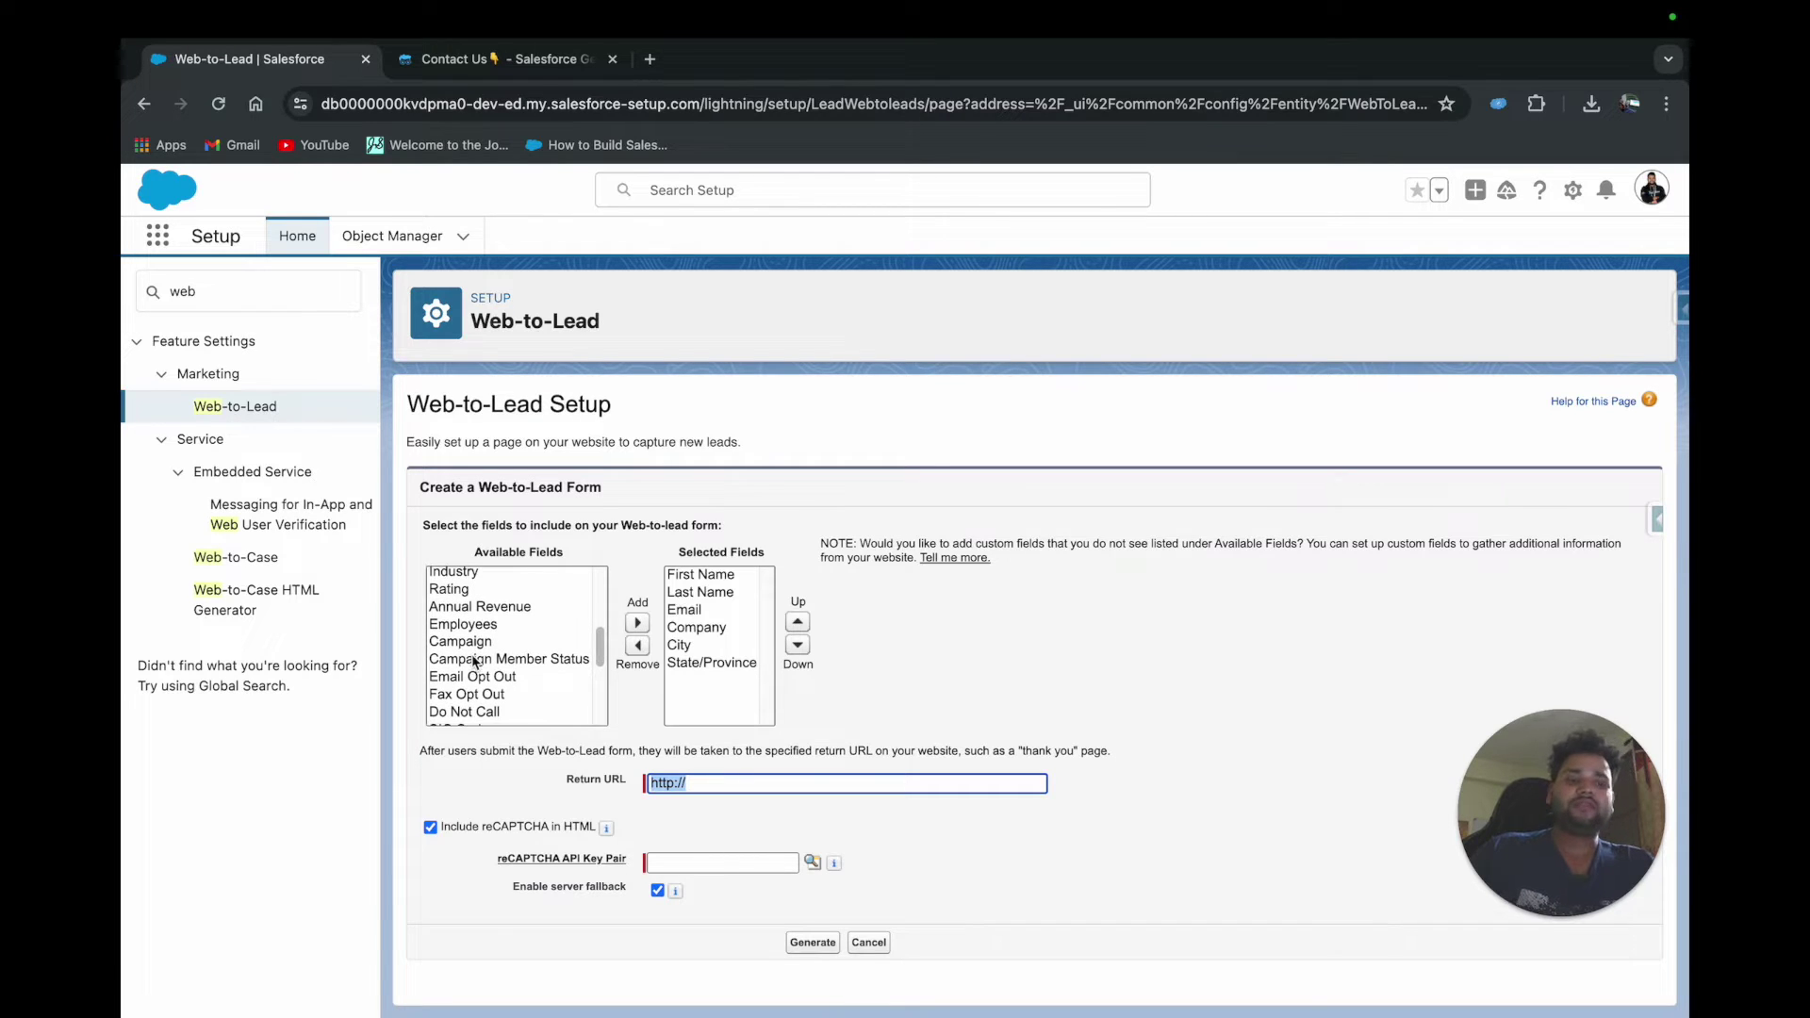
{"action": "left_click", "coordinate": [471, 607]}
{"action": "left_click", "coordinate": [627, 622]}
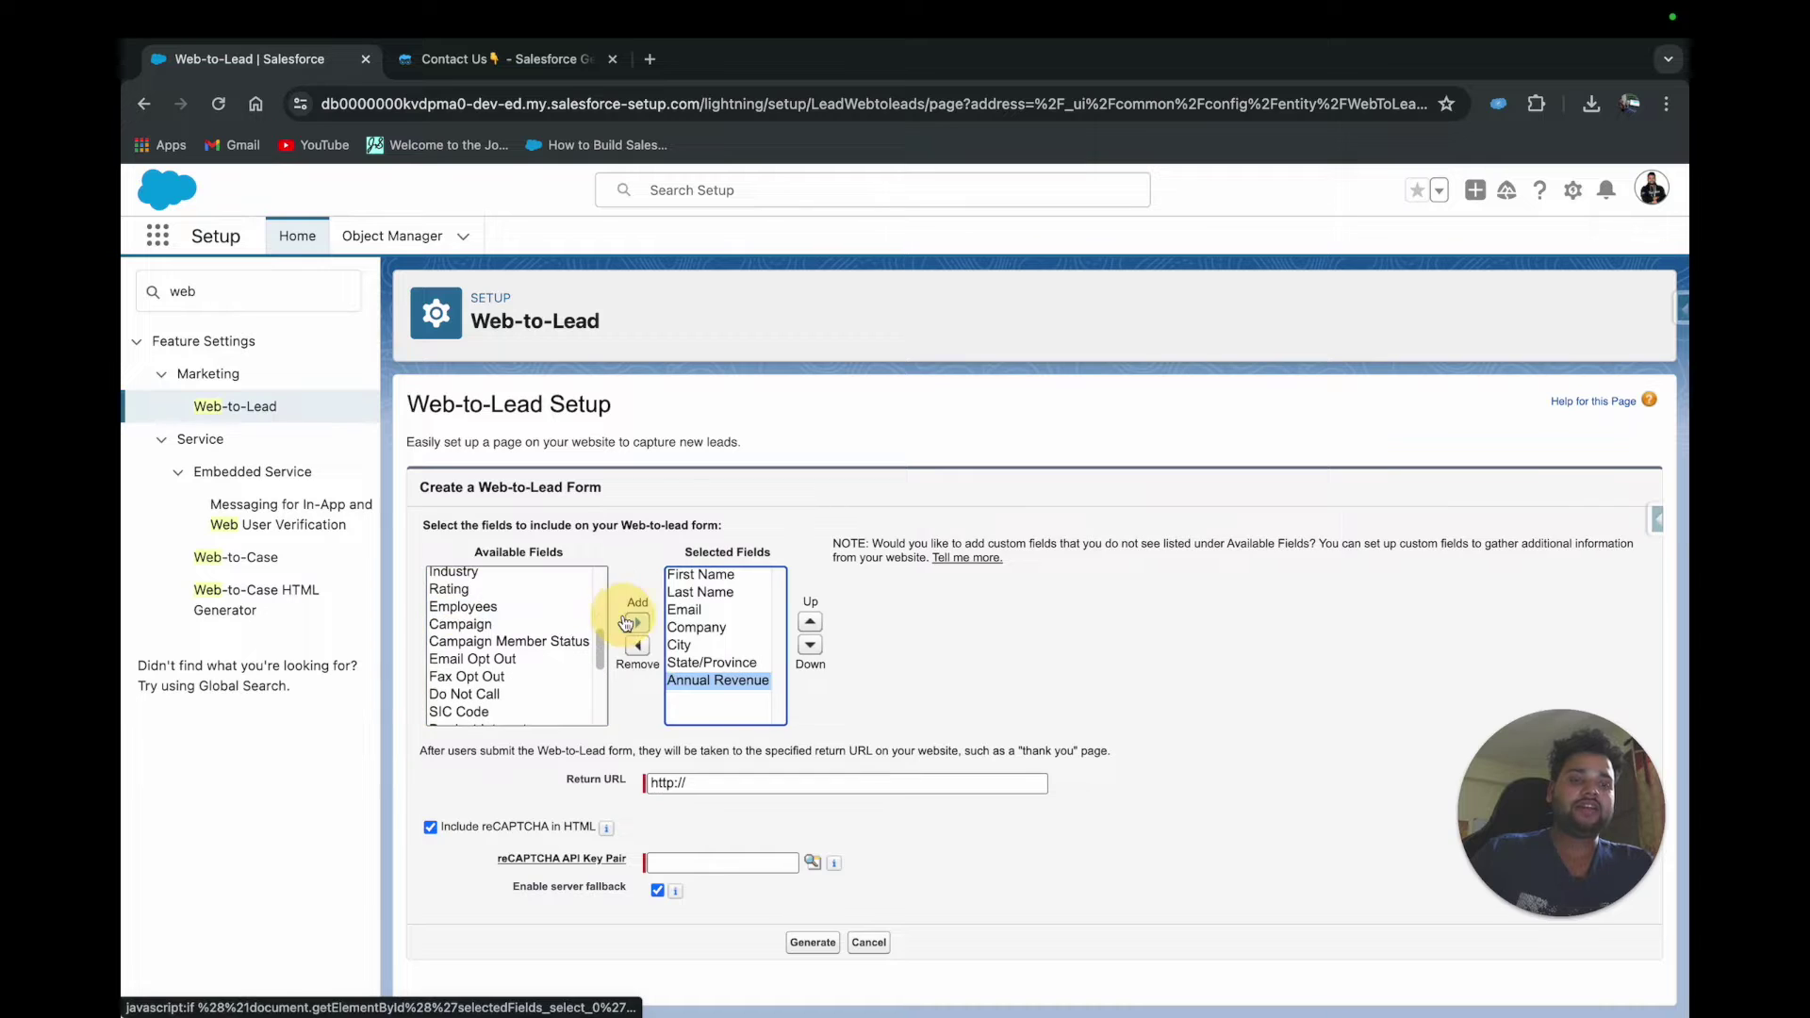
{"action": "left_click", "coordinate": [698, 663]}
{"action": "left_click", "coordinate": [638, 646]}
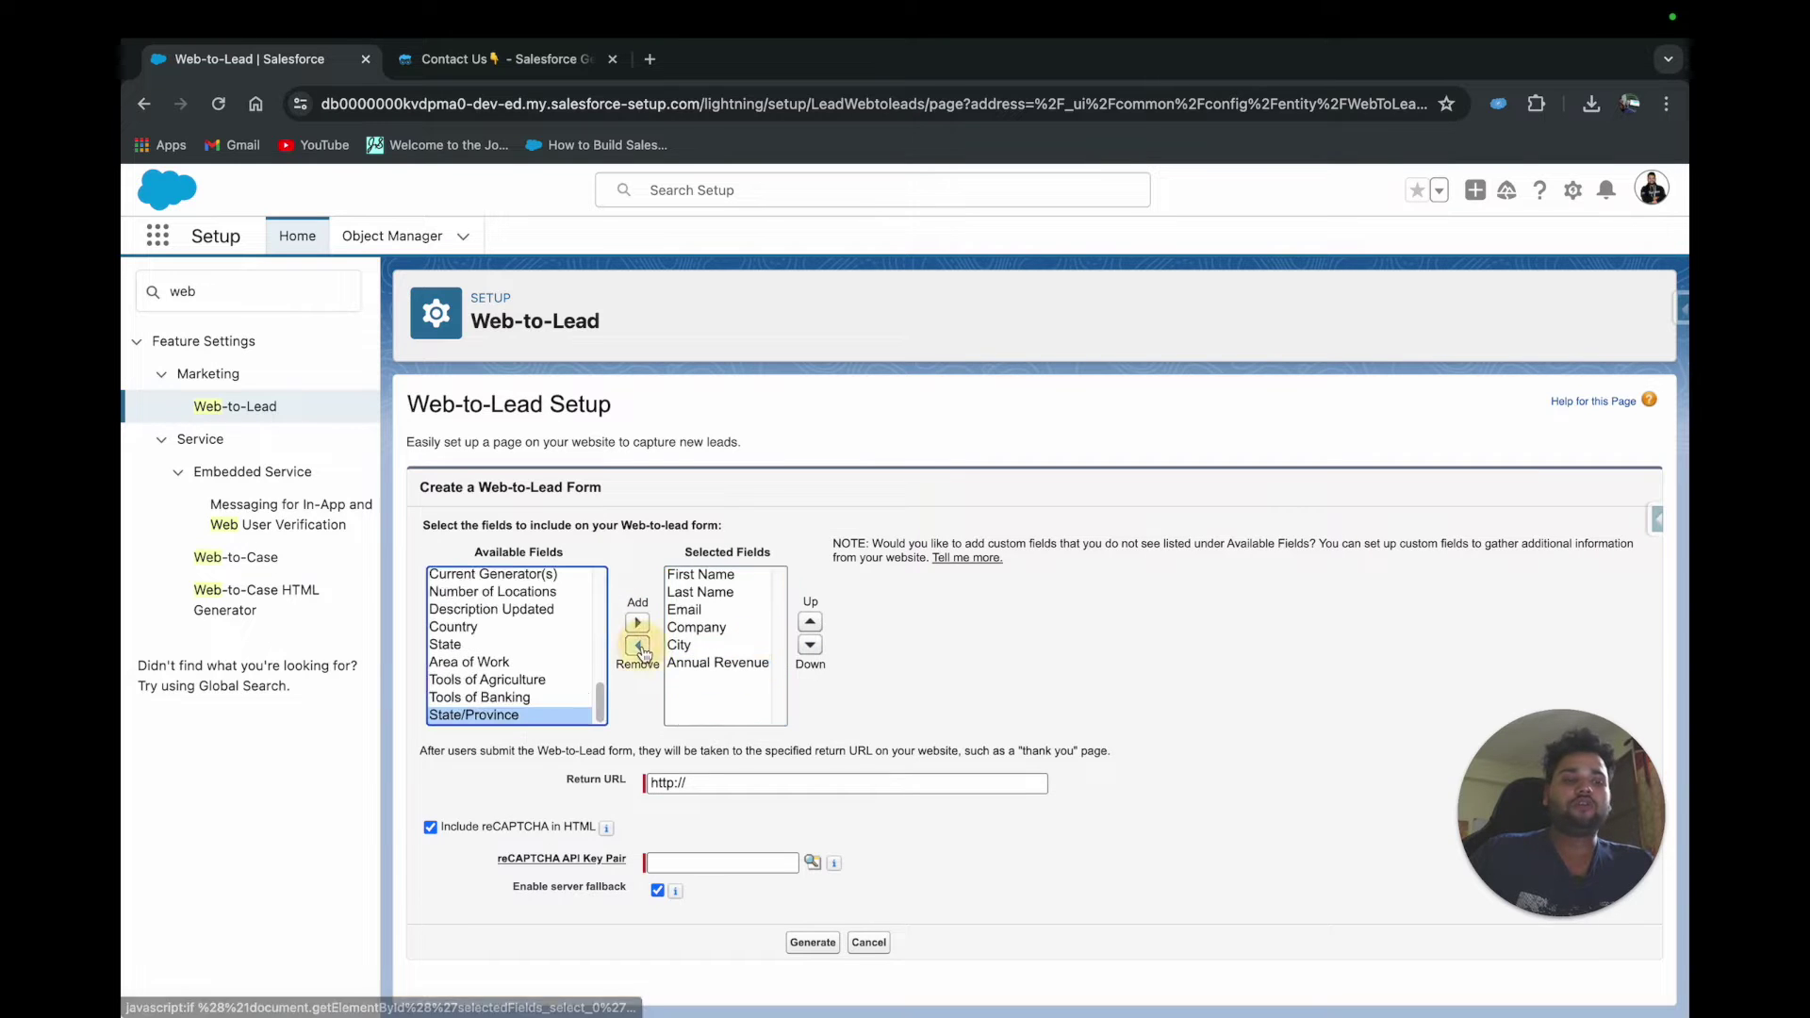
{"action": "left_click", "coordinate": [645, 648]}
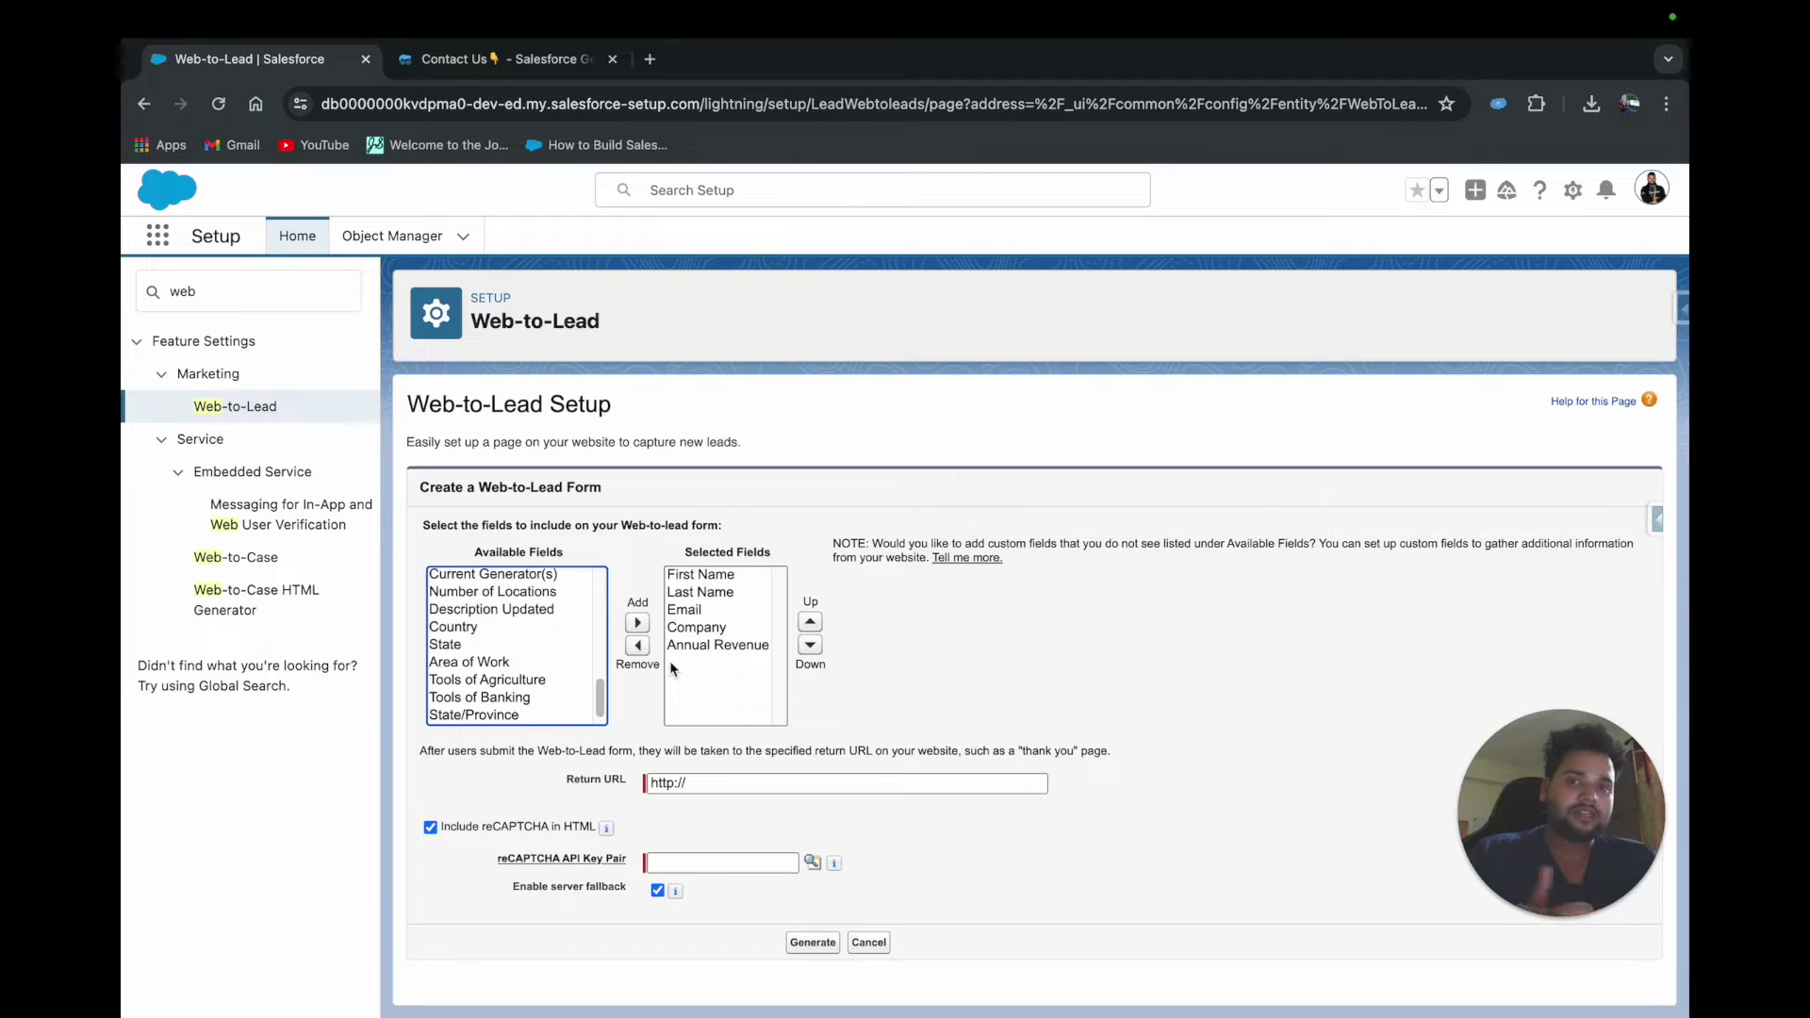
{"action": "left_click", "coordinate": [694, 784]}
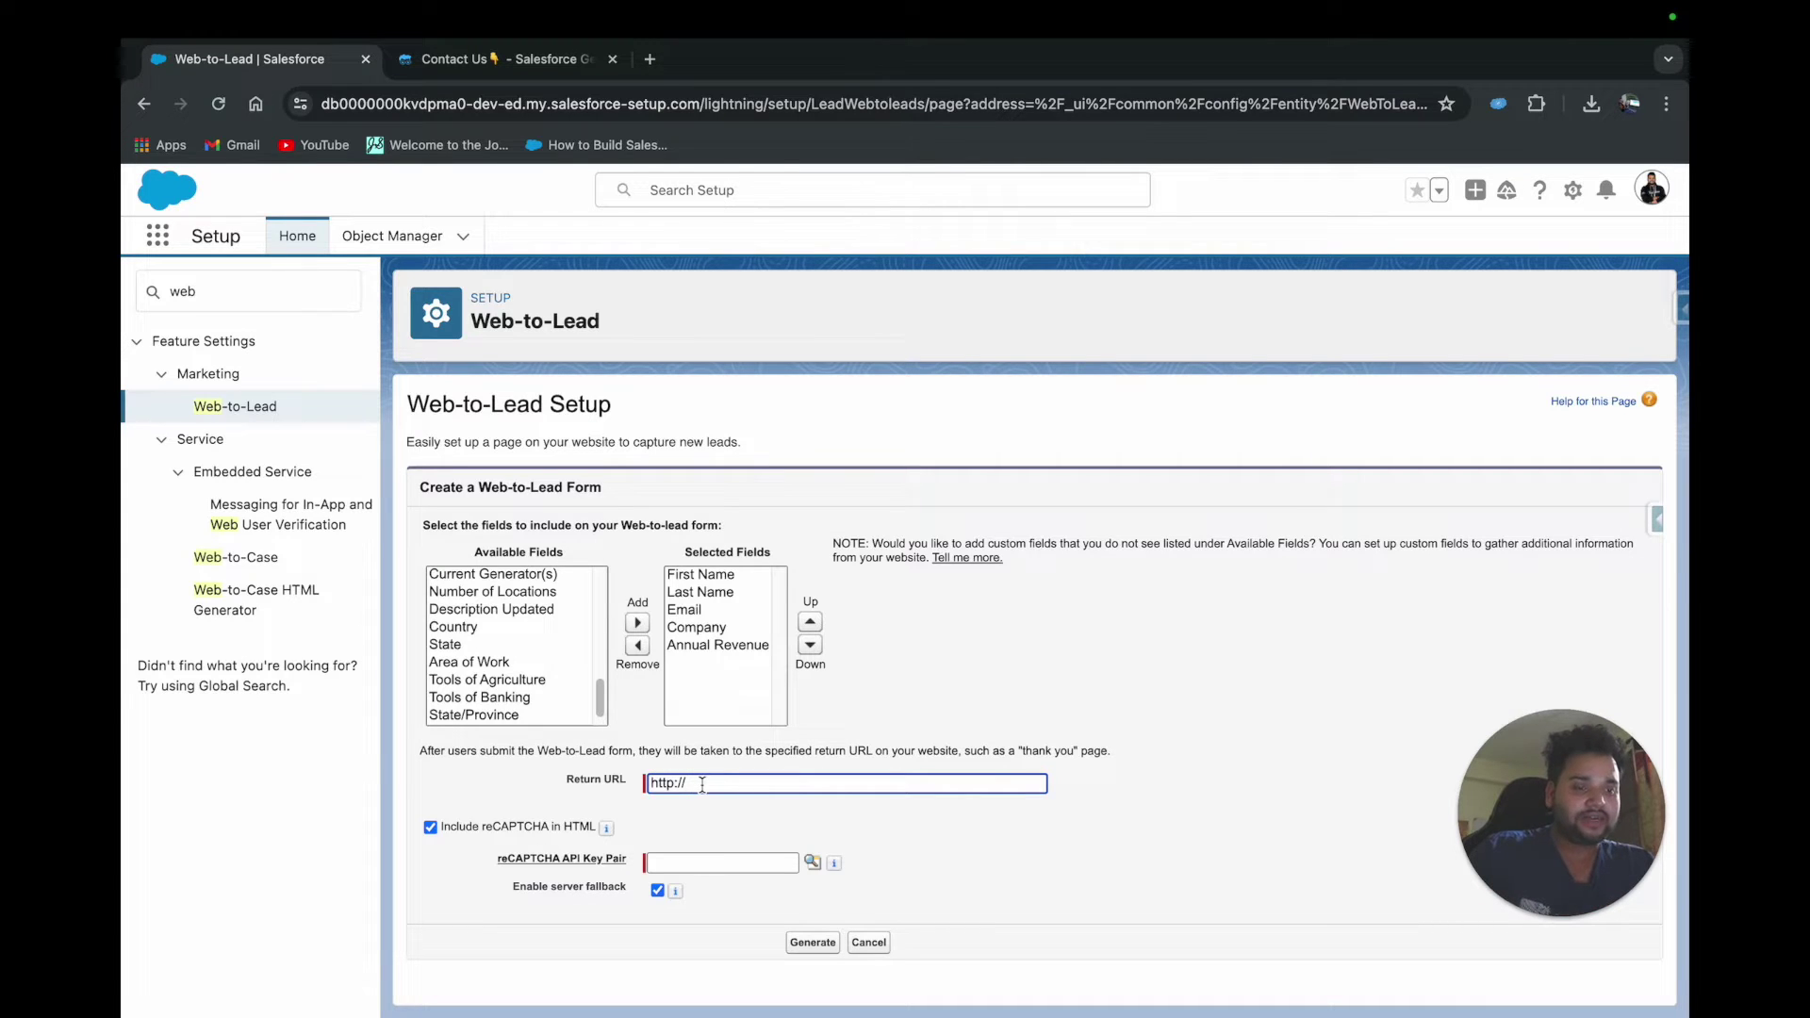
{"action": "type", "text": "salesforcegeek.in"}
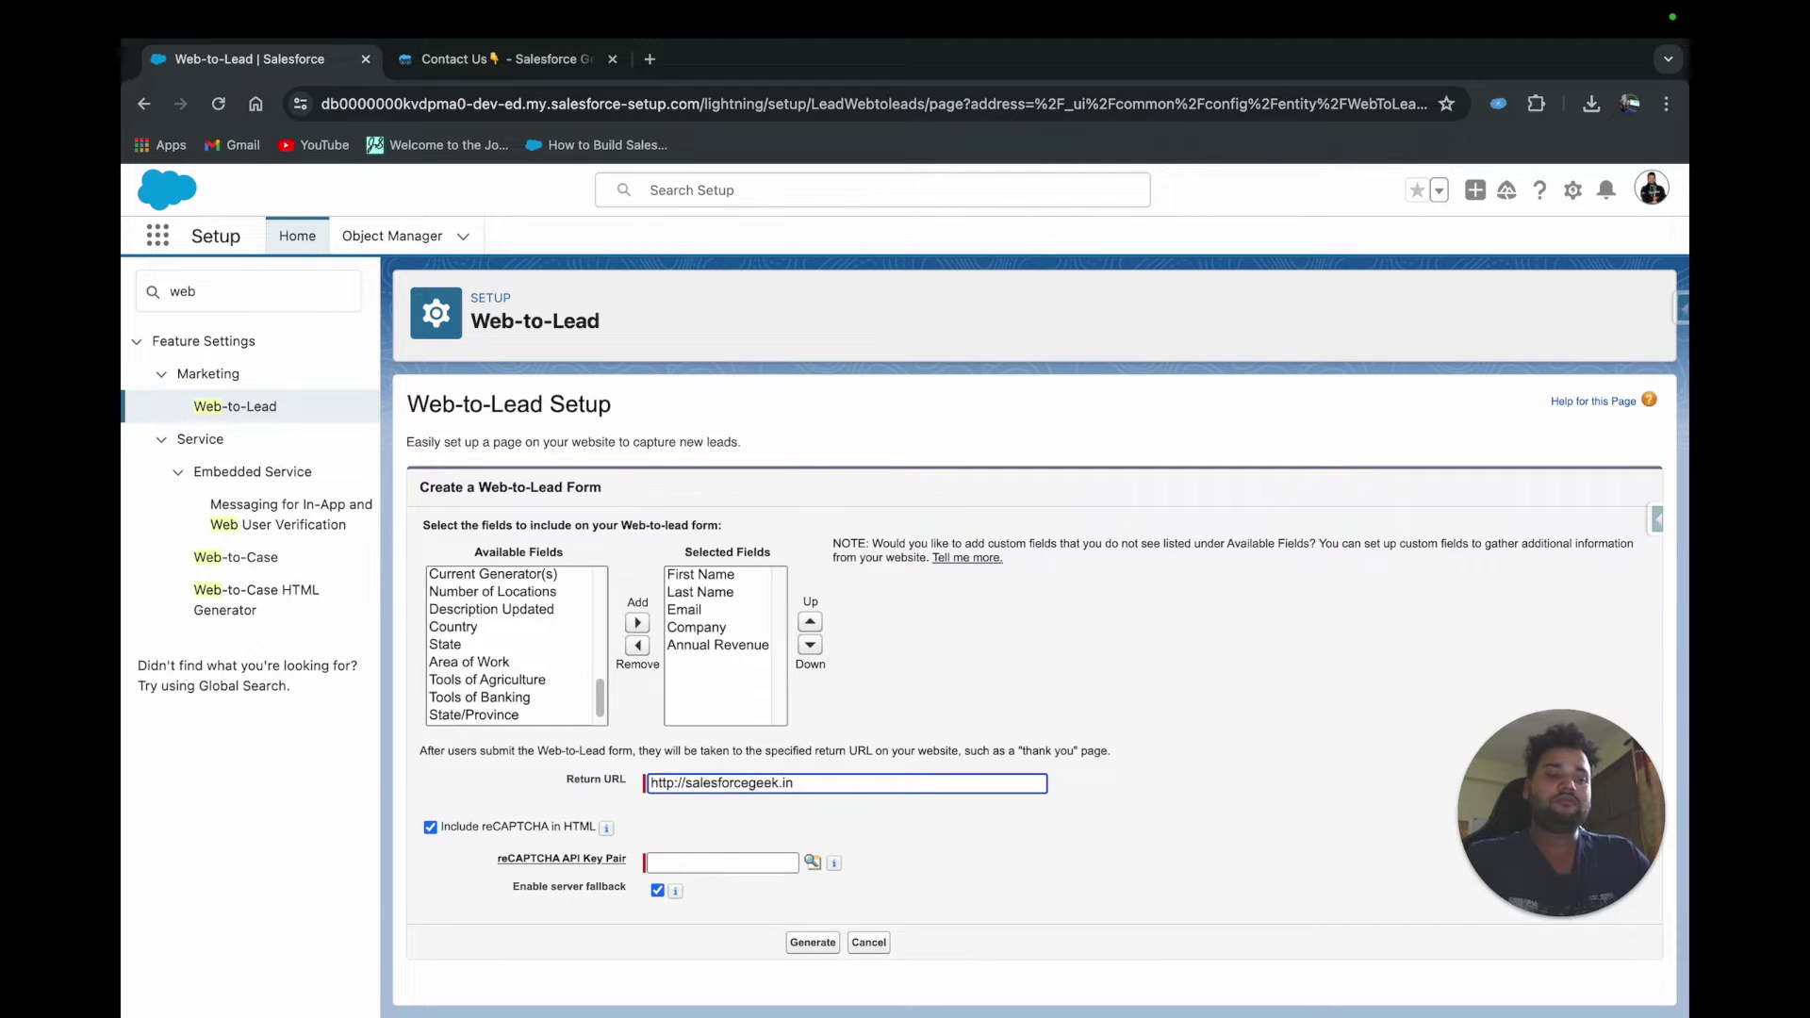
{"action": "left_click", "coordinate": [818, 817]}
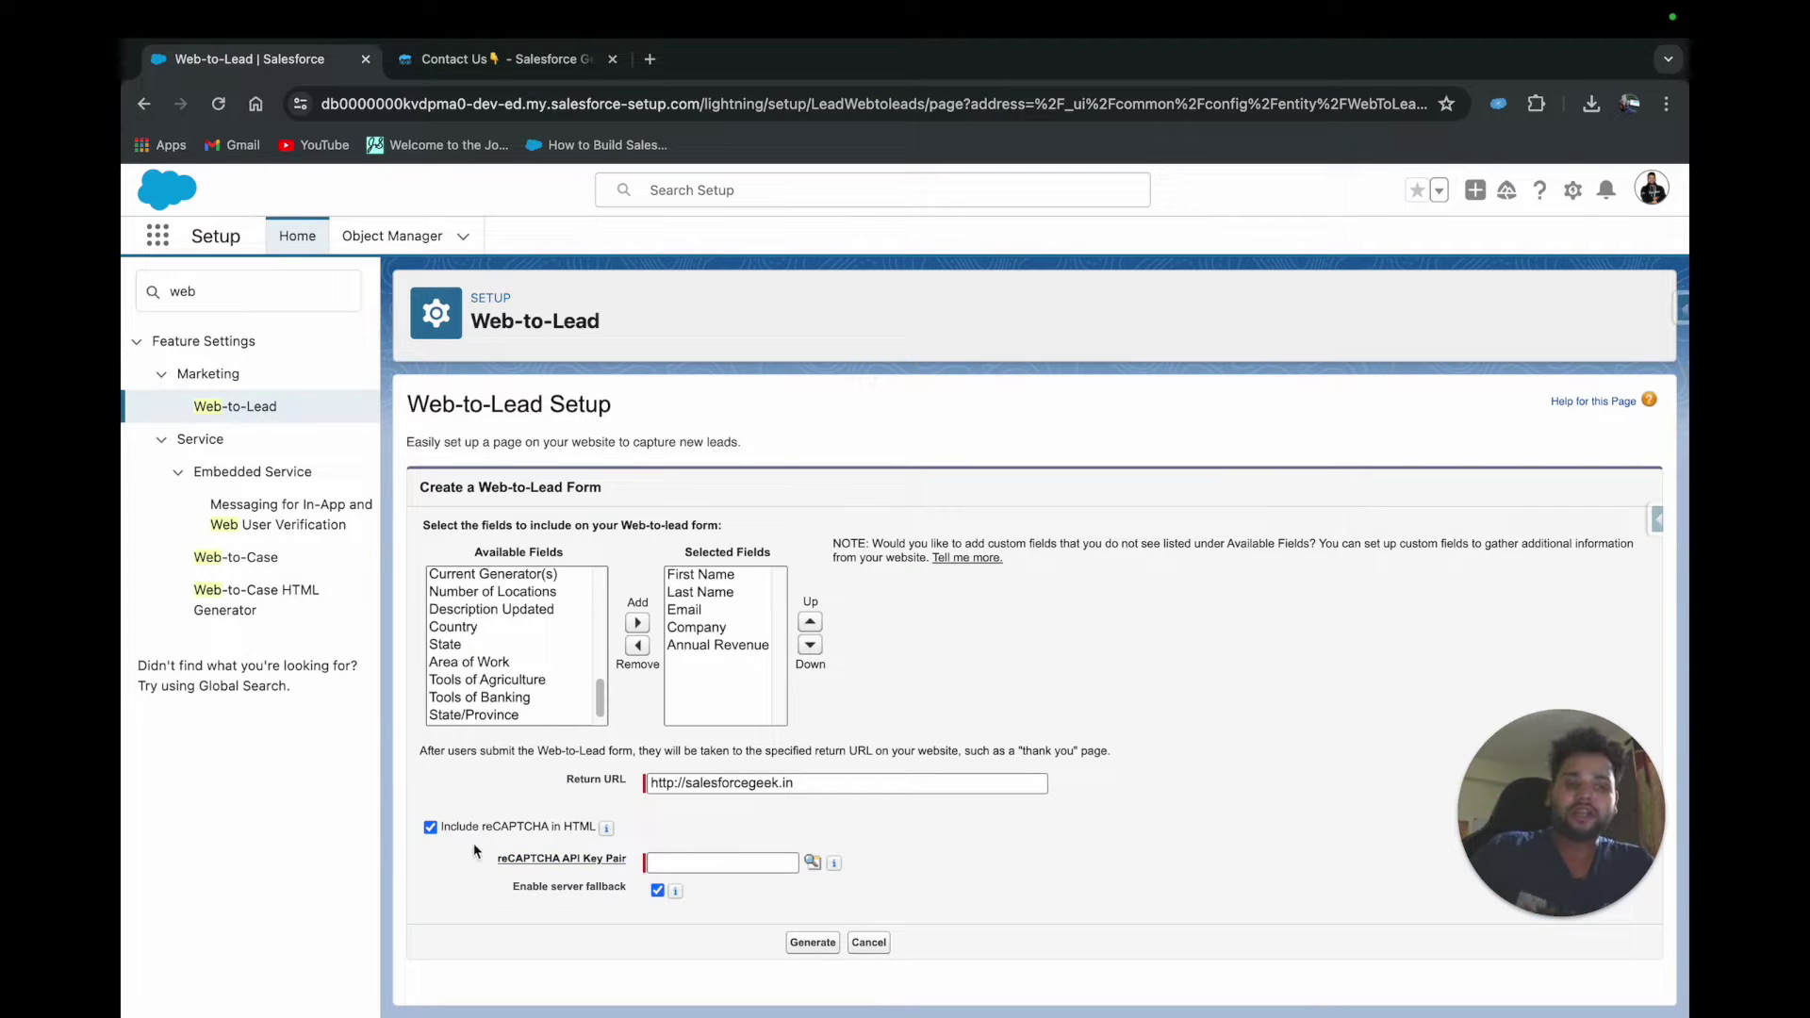
{"action": "left_click", "coordinate": [431, 829]}
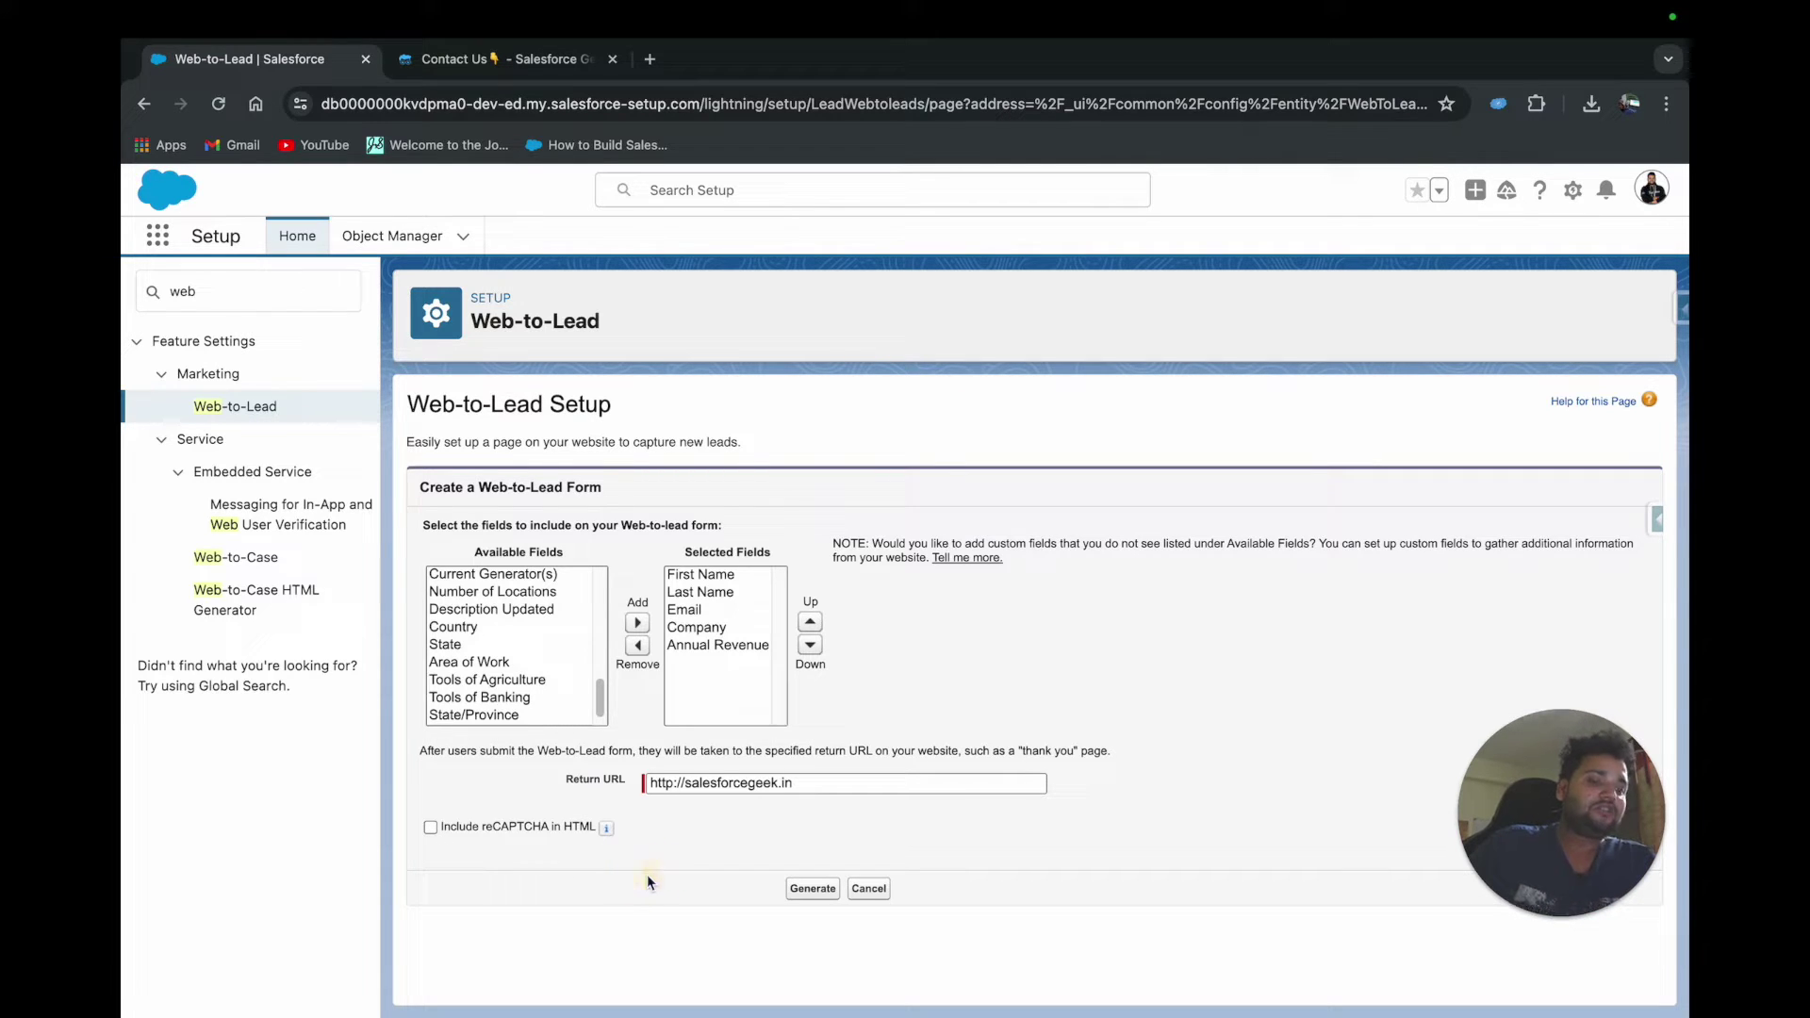
Step: Generate the Web-to-Lead form's HTML and copy all of the code
{"action": "left_click", "coordinate": [799, 891]}
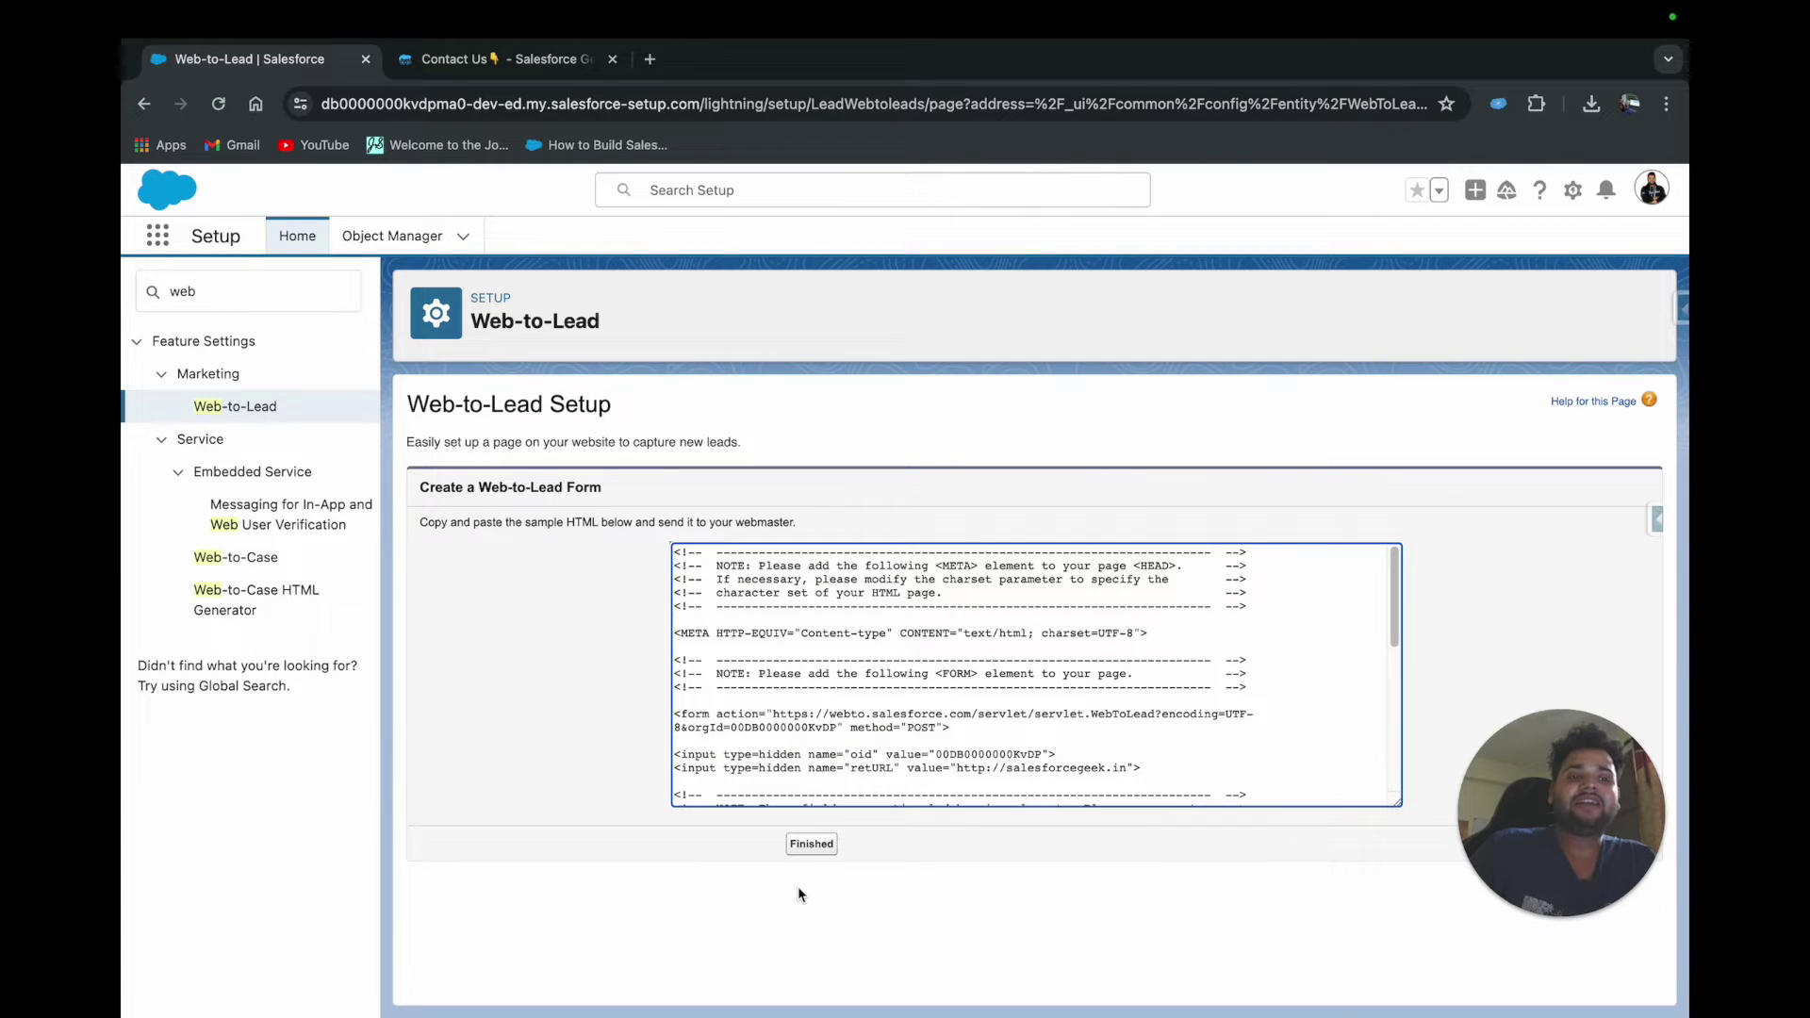
{"action": "left_click", "coordinate": [818, 727]}
{"action": "key", "text": "super+c"}
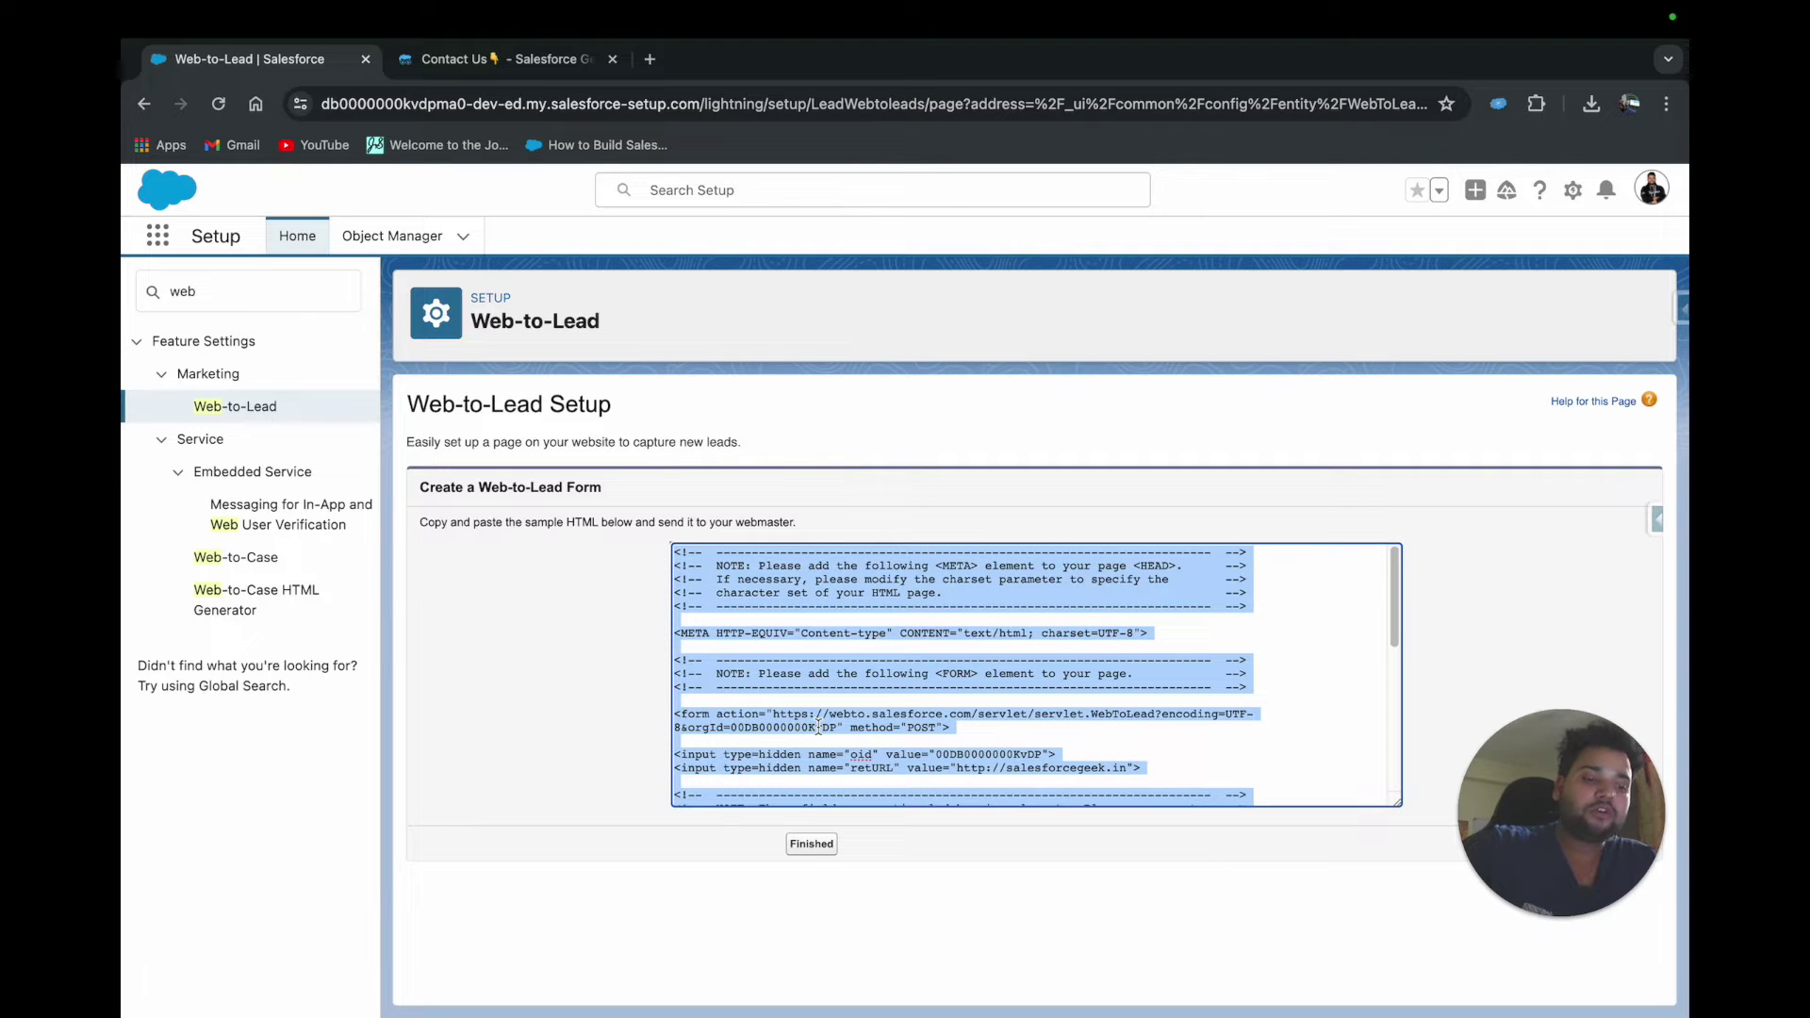
Step: Switch to Visual Studio Code, enlarge it to full screen and start a new file named webtoleadbefore.html
{"action": "mouse_move", "coordinate": [1061, 1004]}
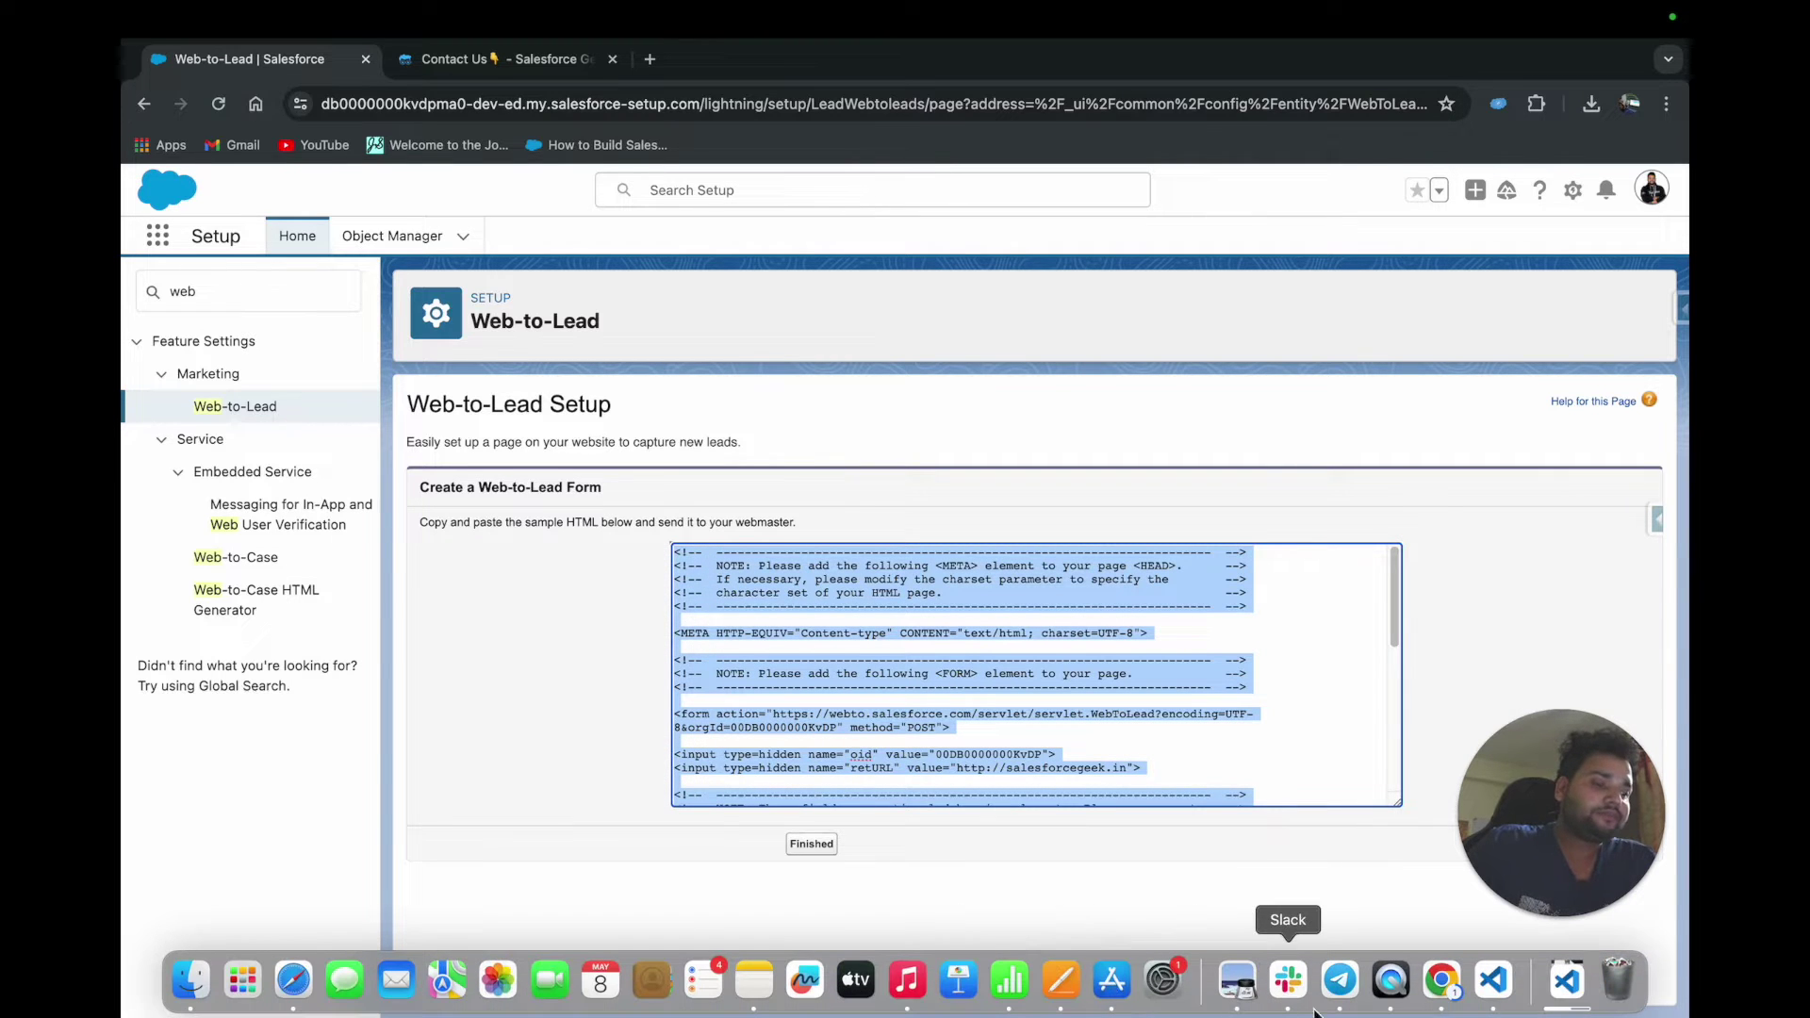
{"action": "left_click", "coordinate": [1496, 983]}
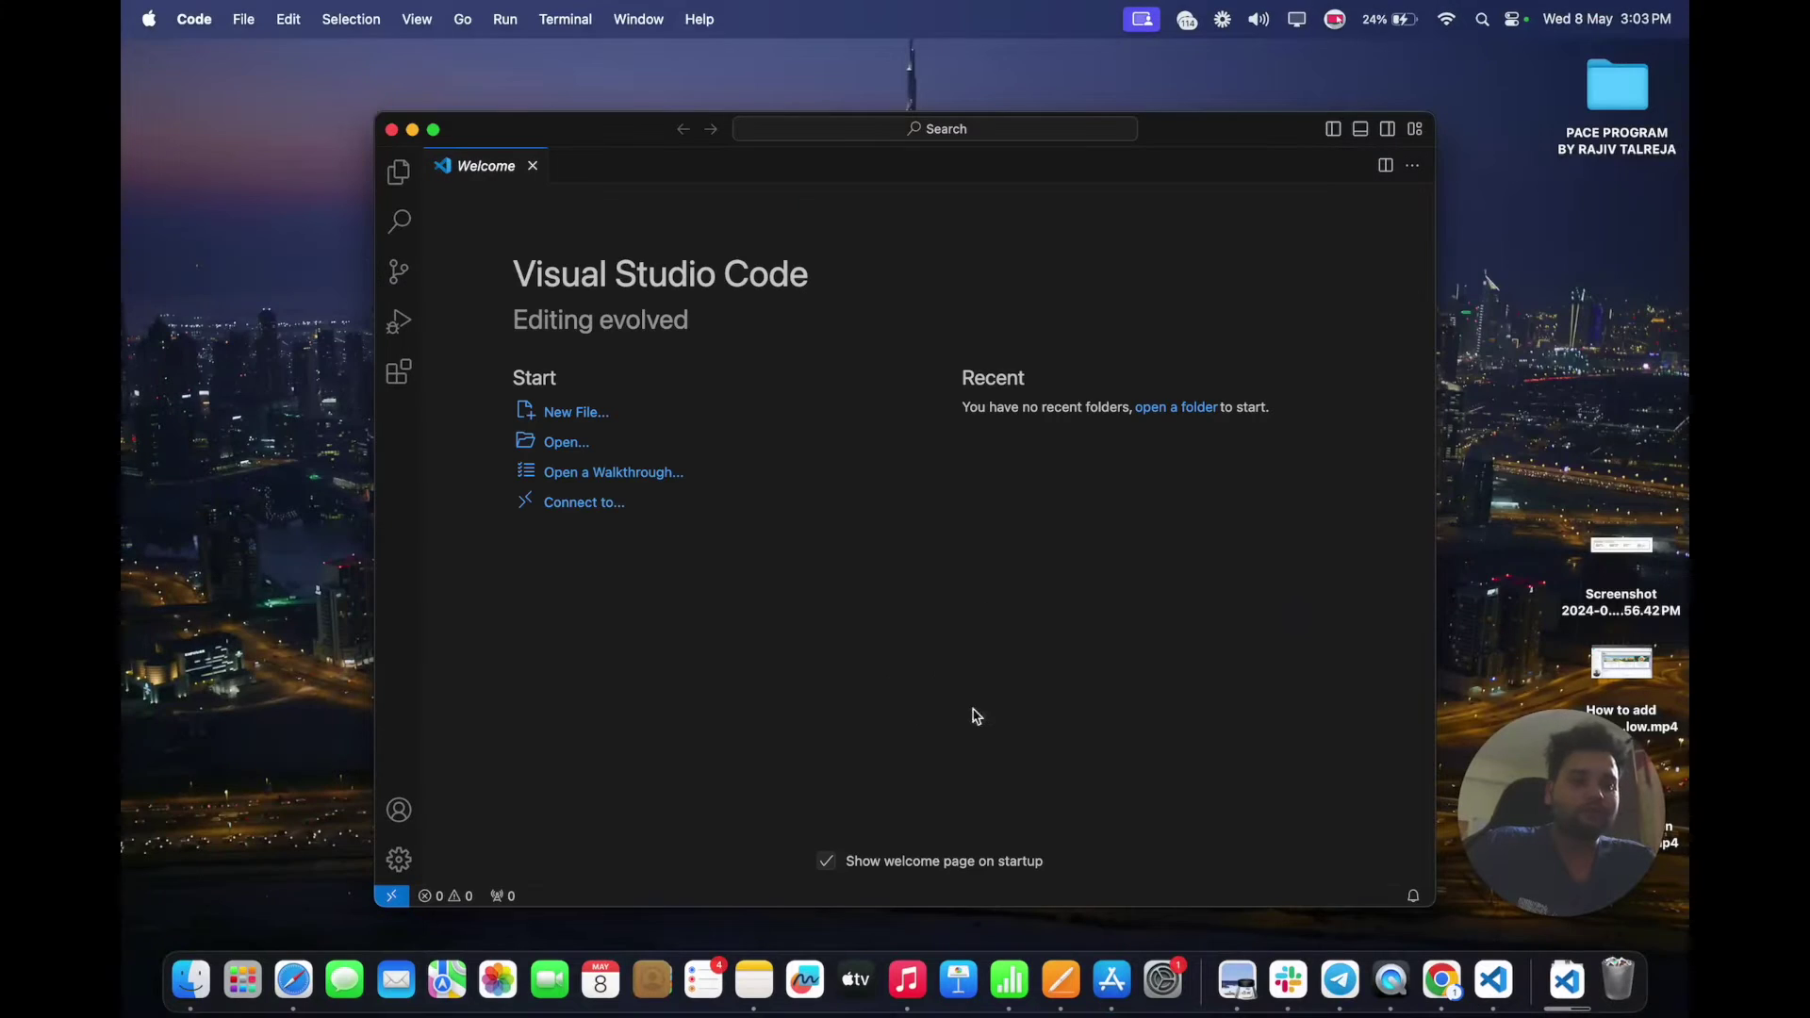
{"action": "left_click", "coordinate": [435, 131]}
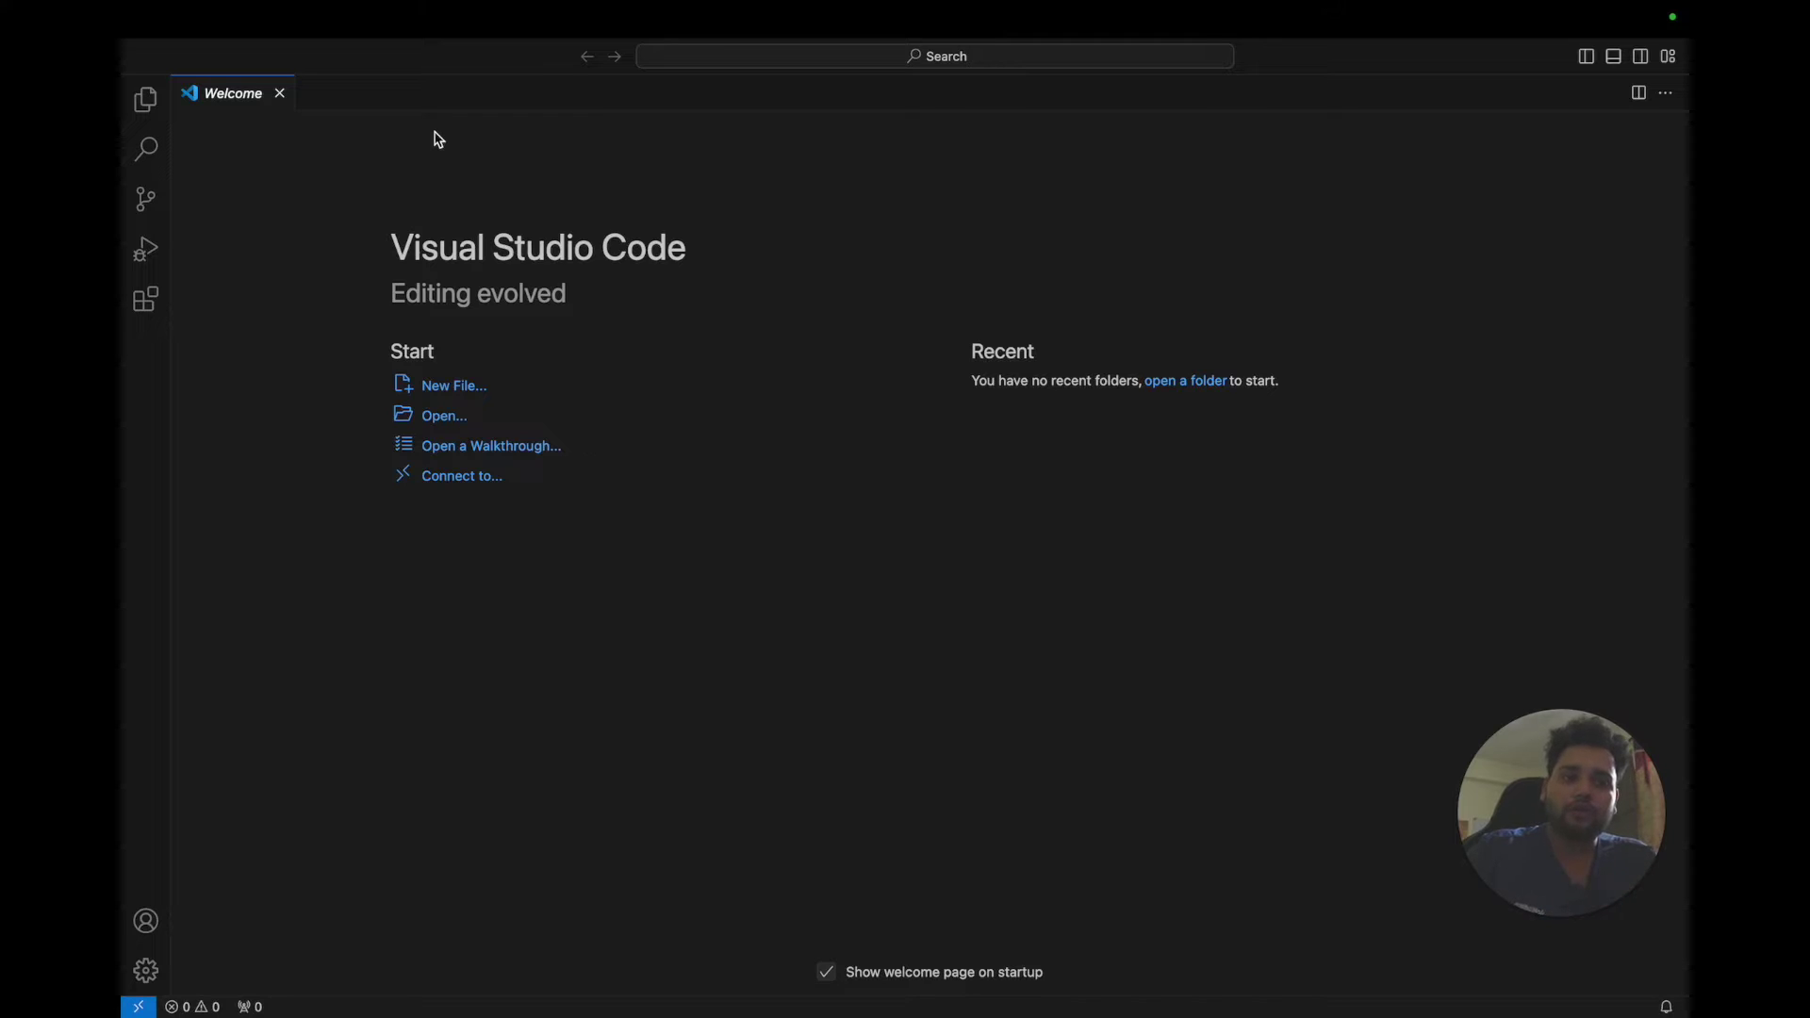
{"action": "left_click", "coordinate": [455, 385]}
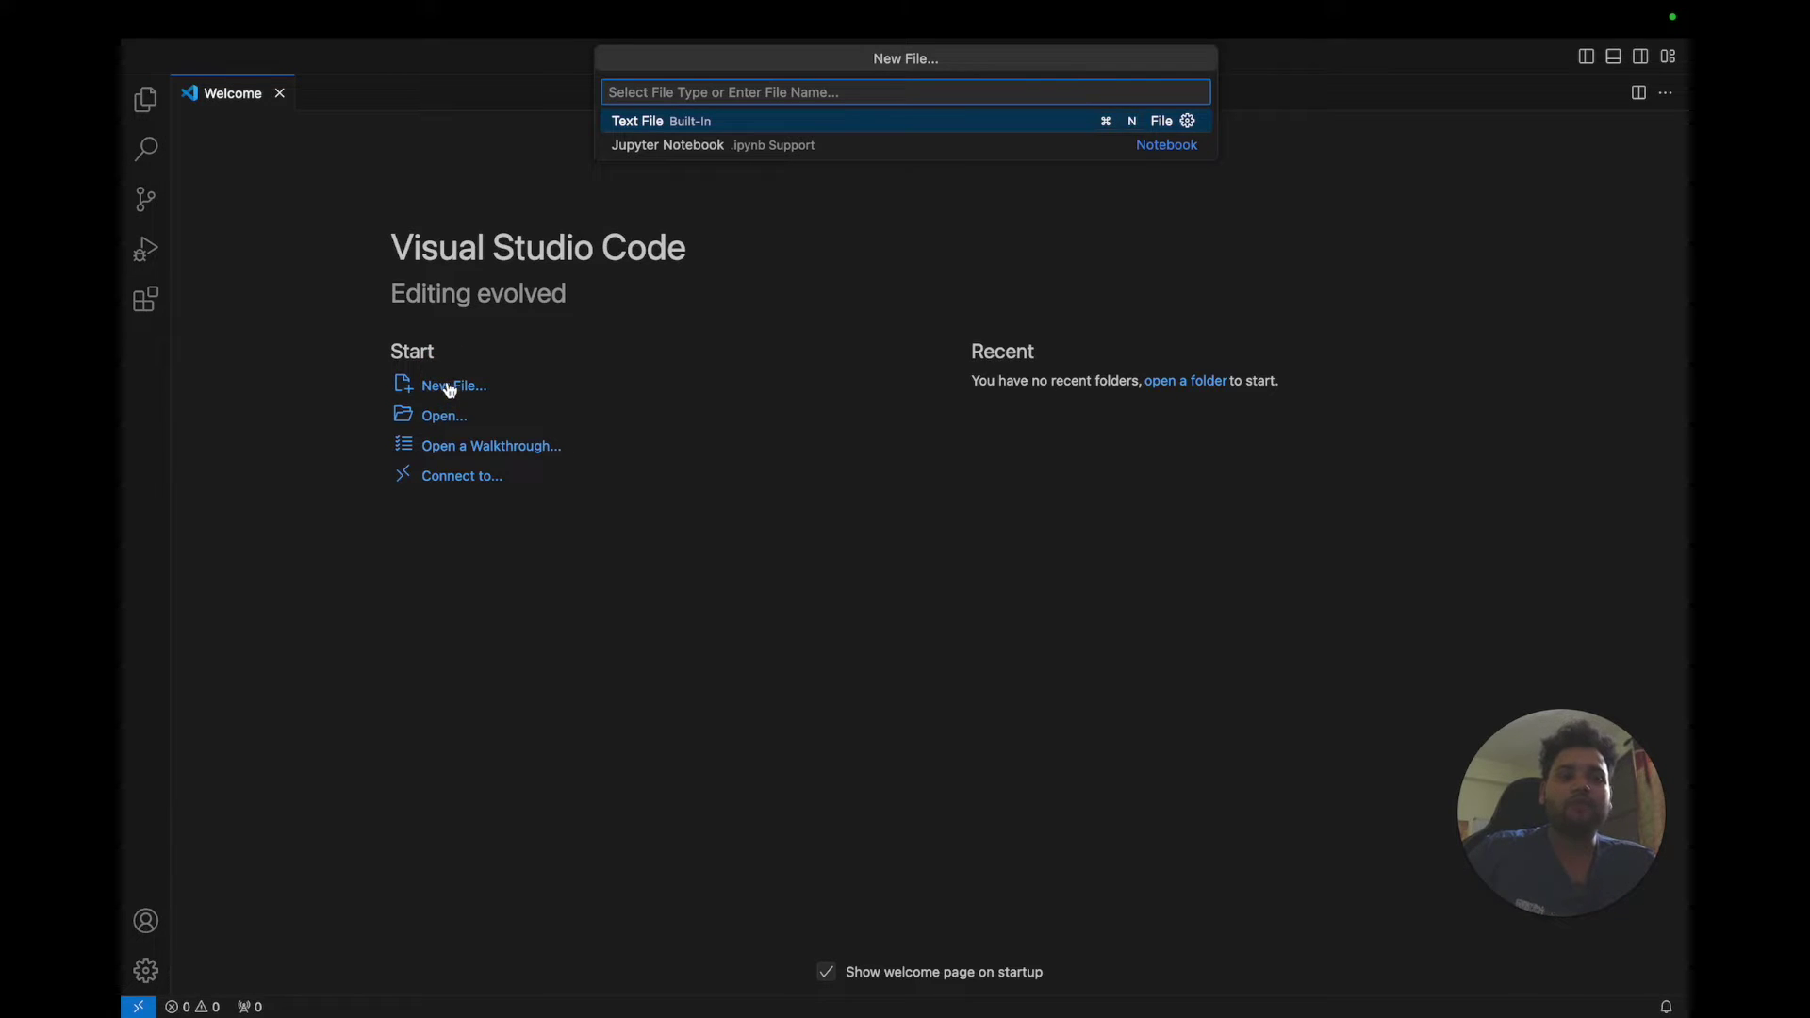
{"action": "type", "text": "web"}
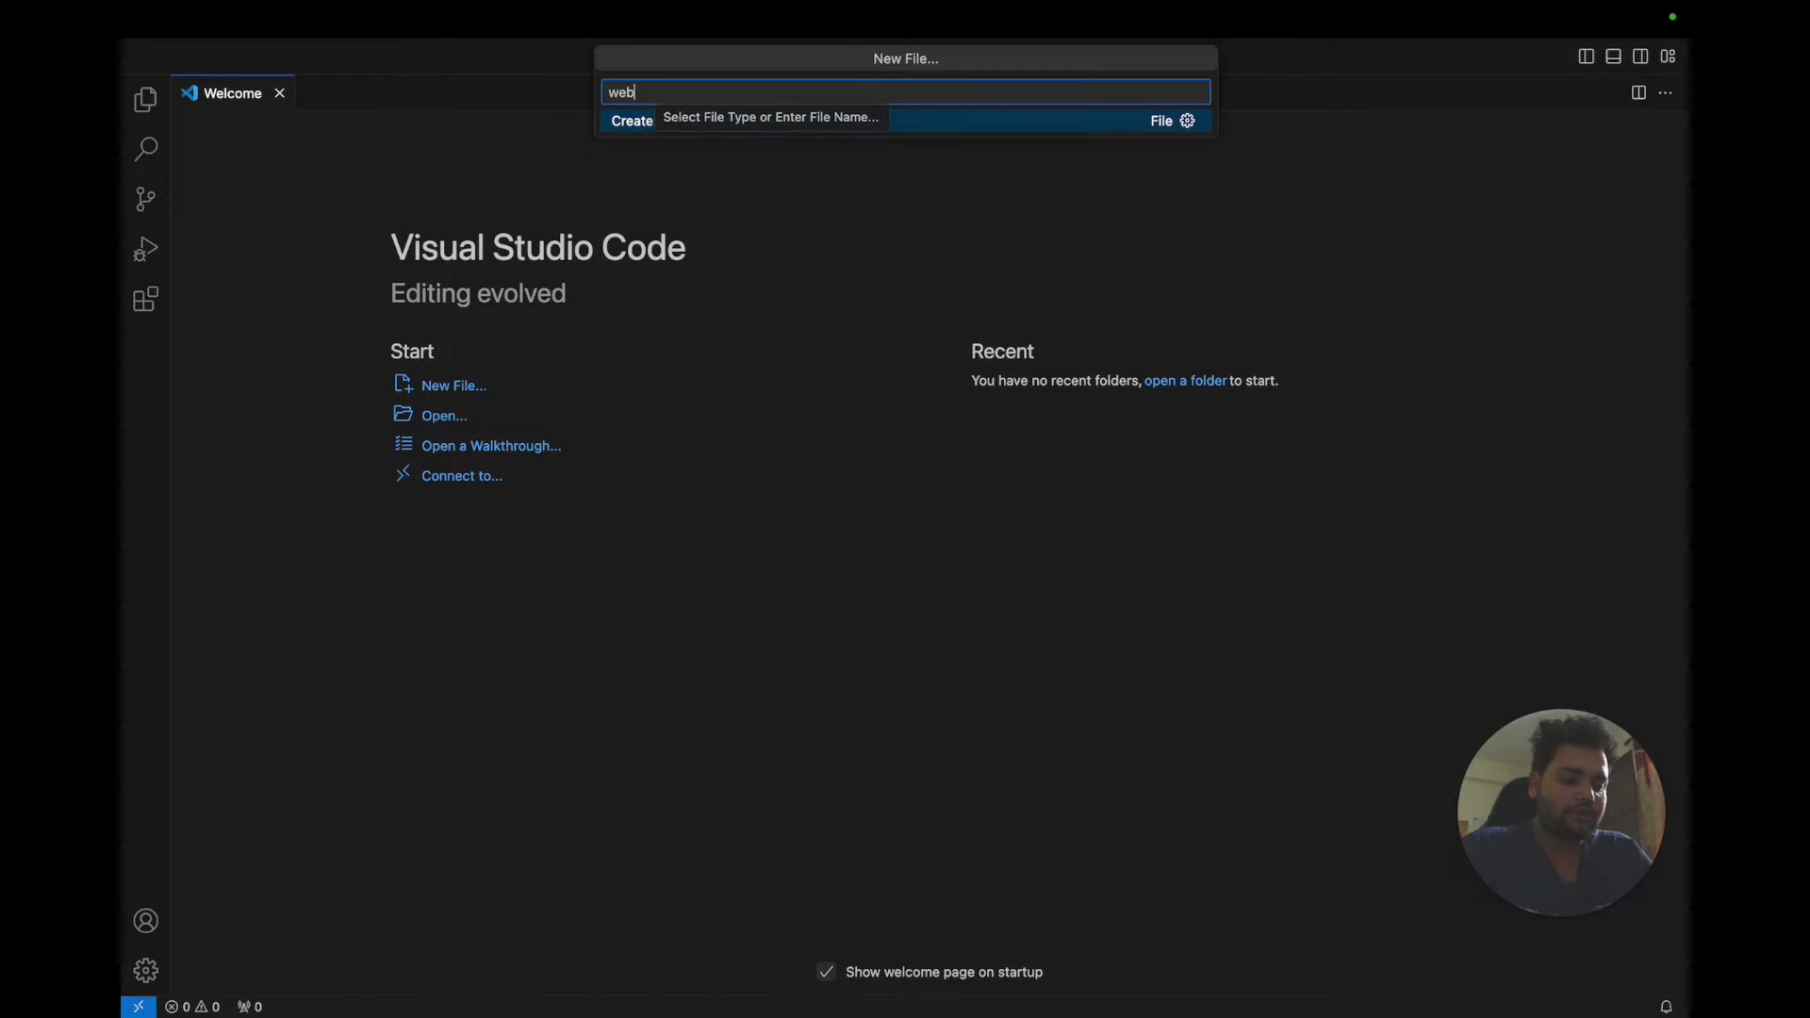
{"action": "type", "text": "tolead"}
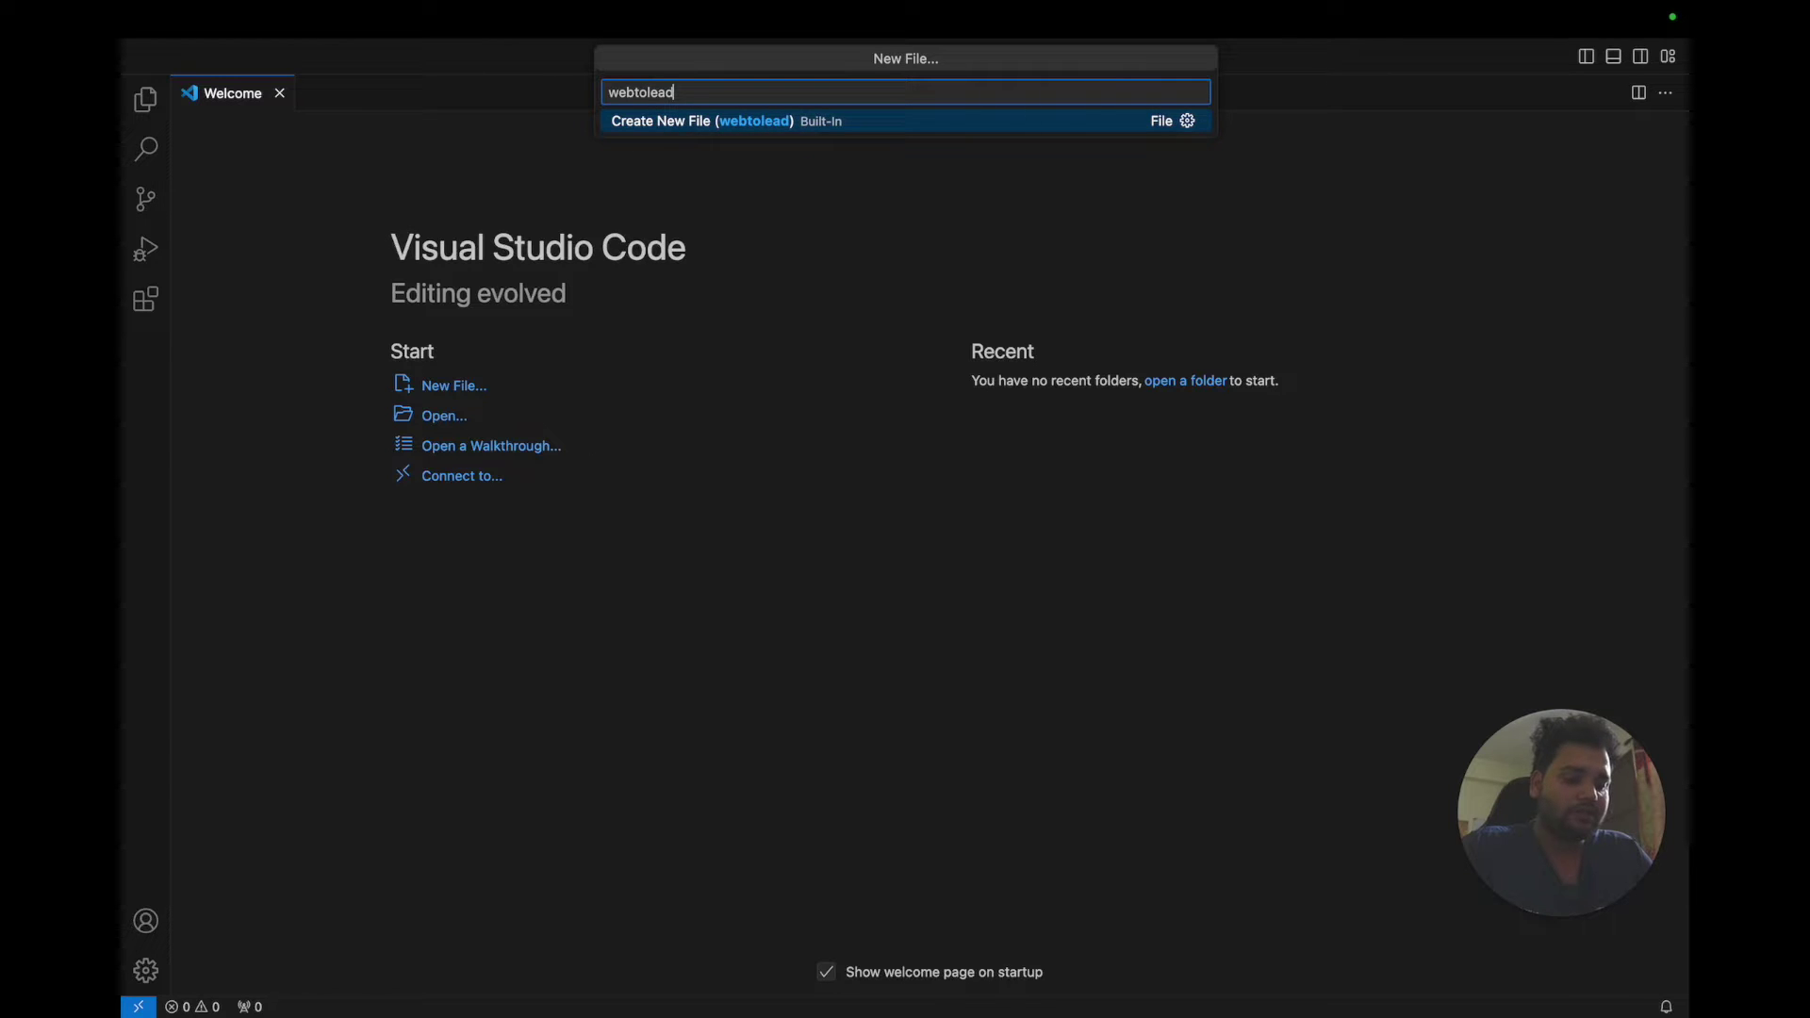
{"action": "type", "text": "before.html"}
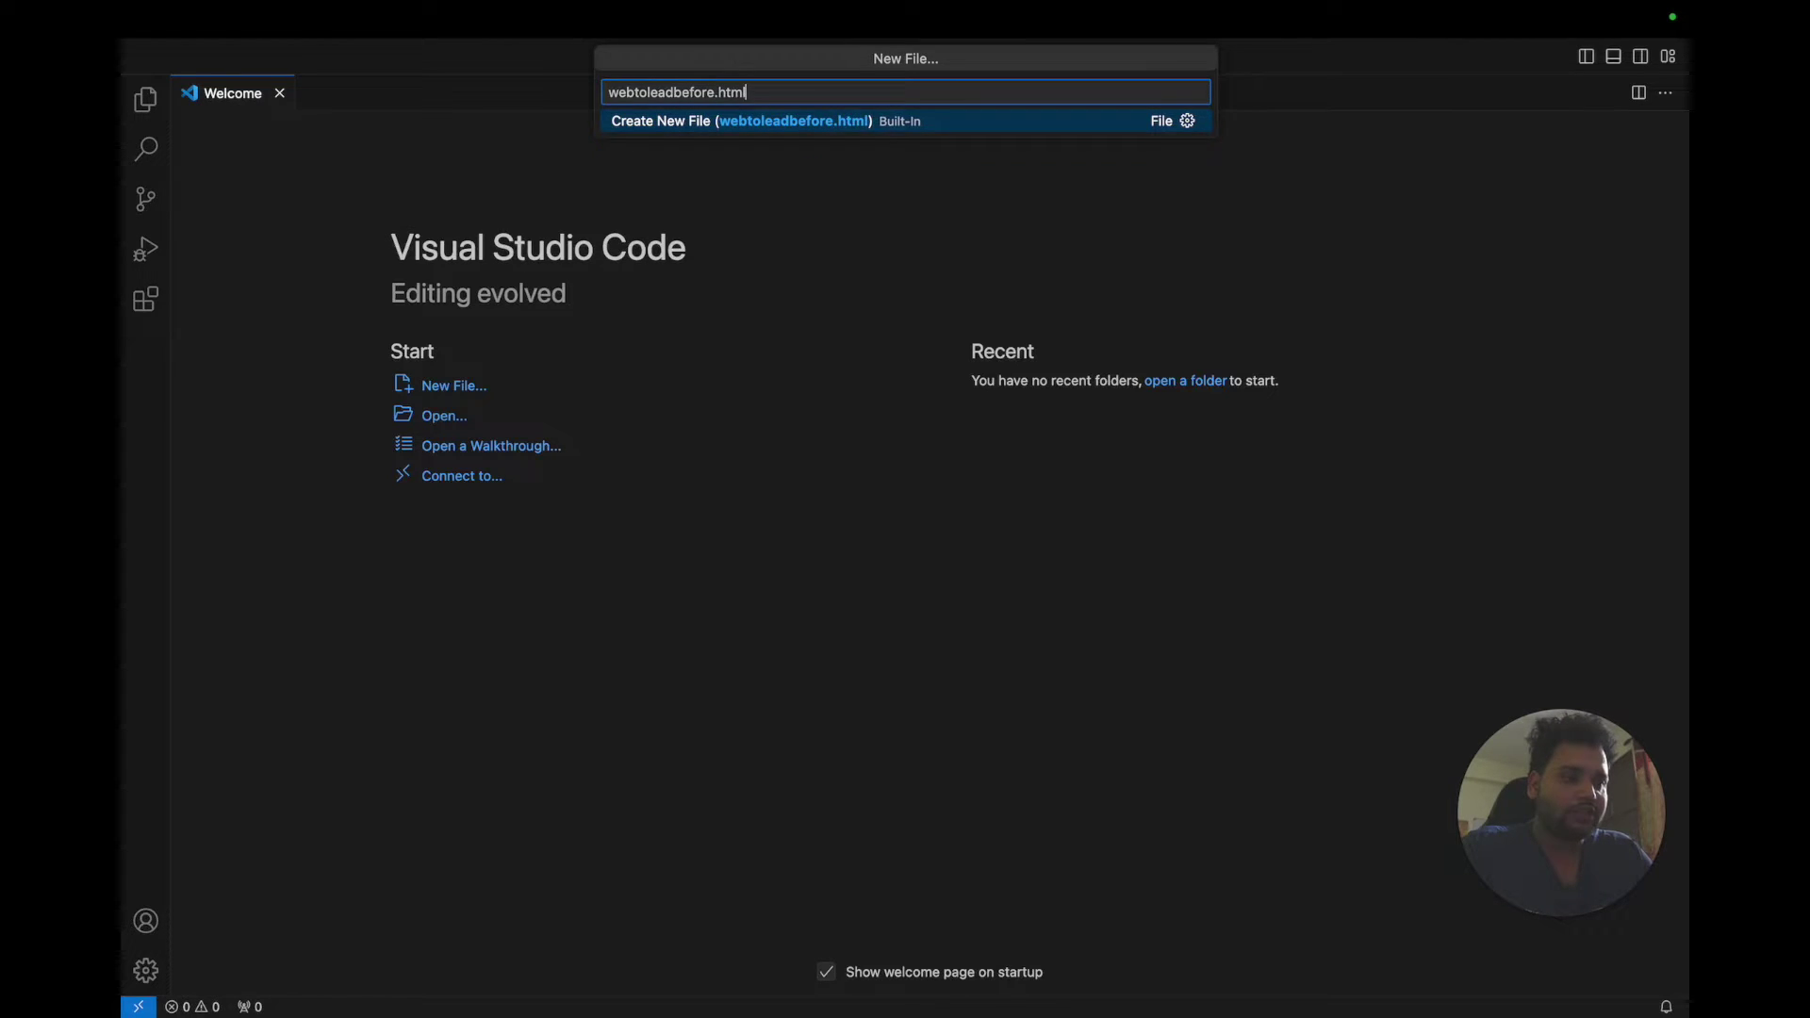
{"action": "key", "text": "Return"}
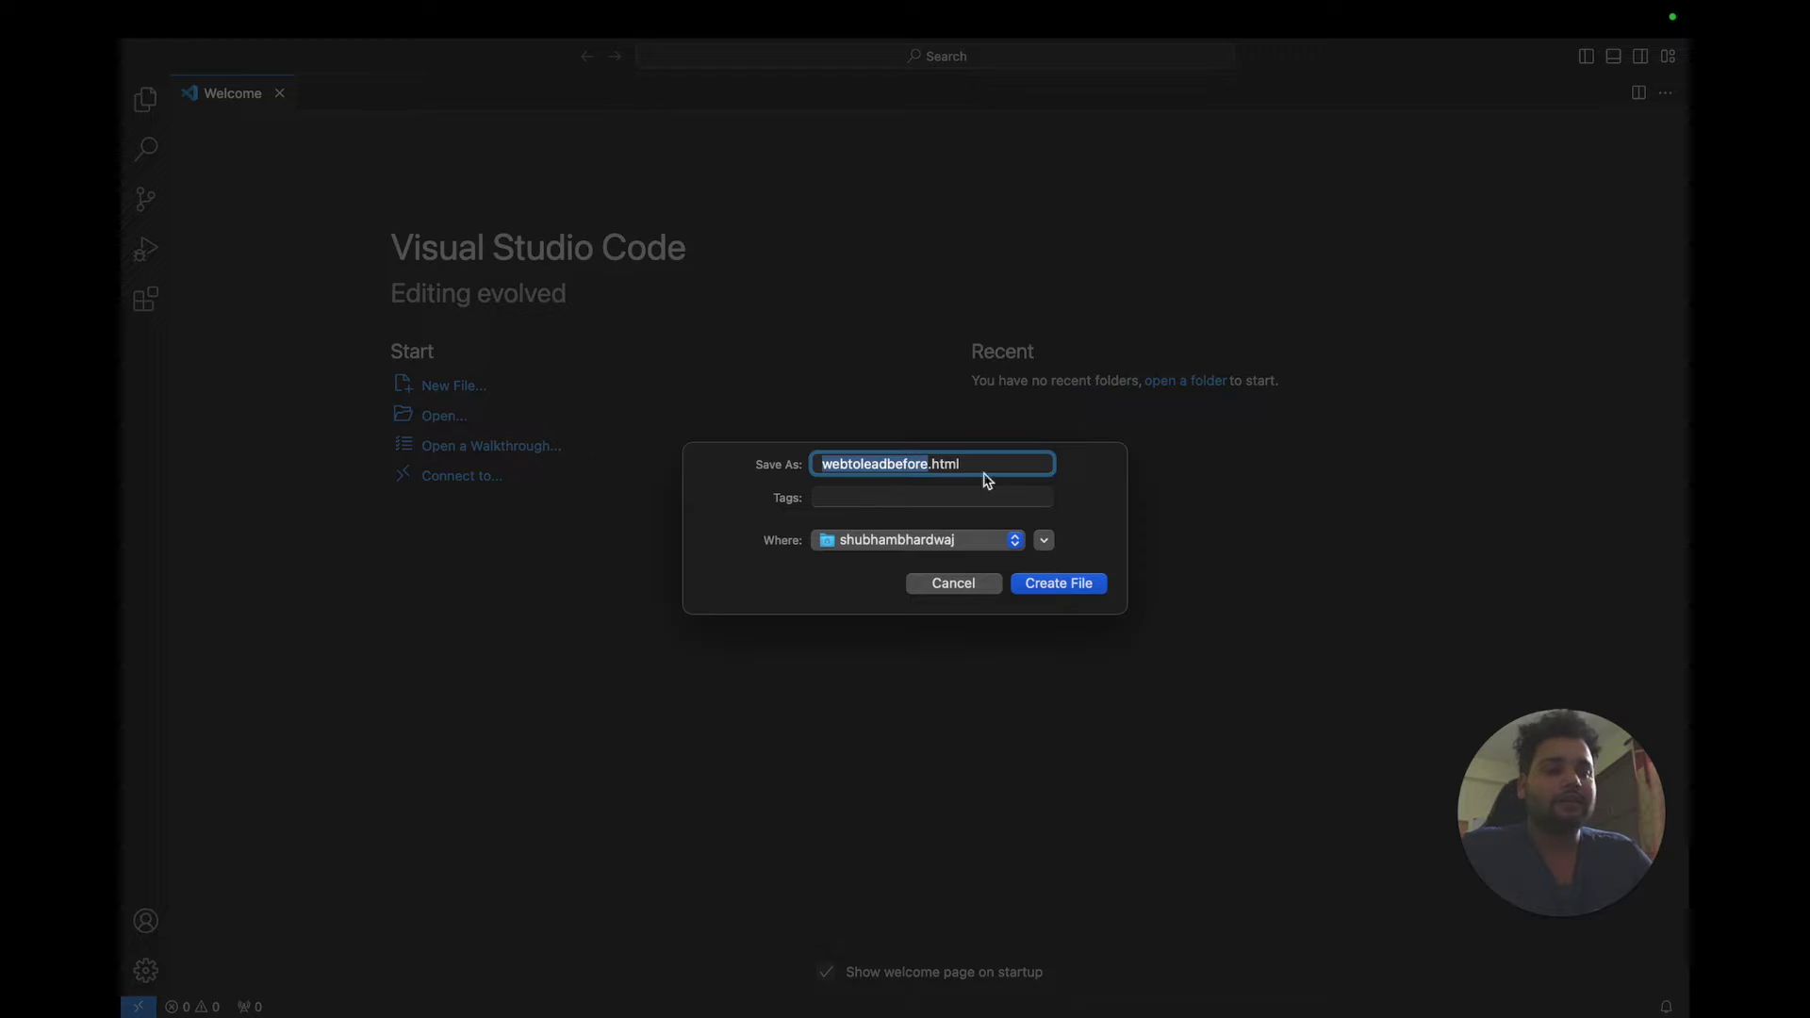
Step: Save the new HTML file to the Desktop and paste the copied Web-to-Lead form code into it
{"action": "left_click", "coordinate": [980, 551]}
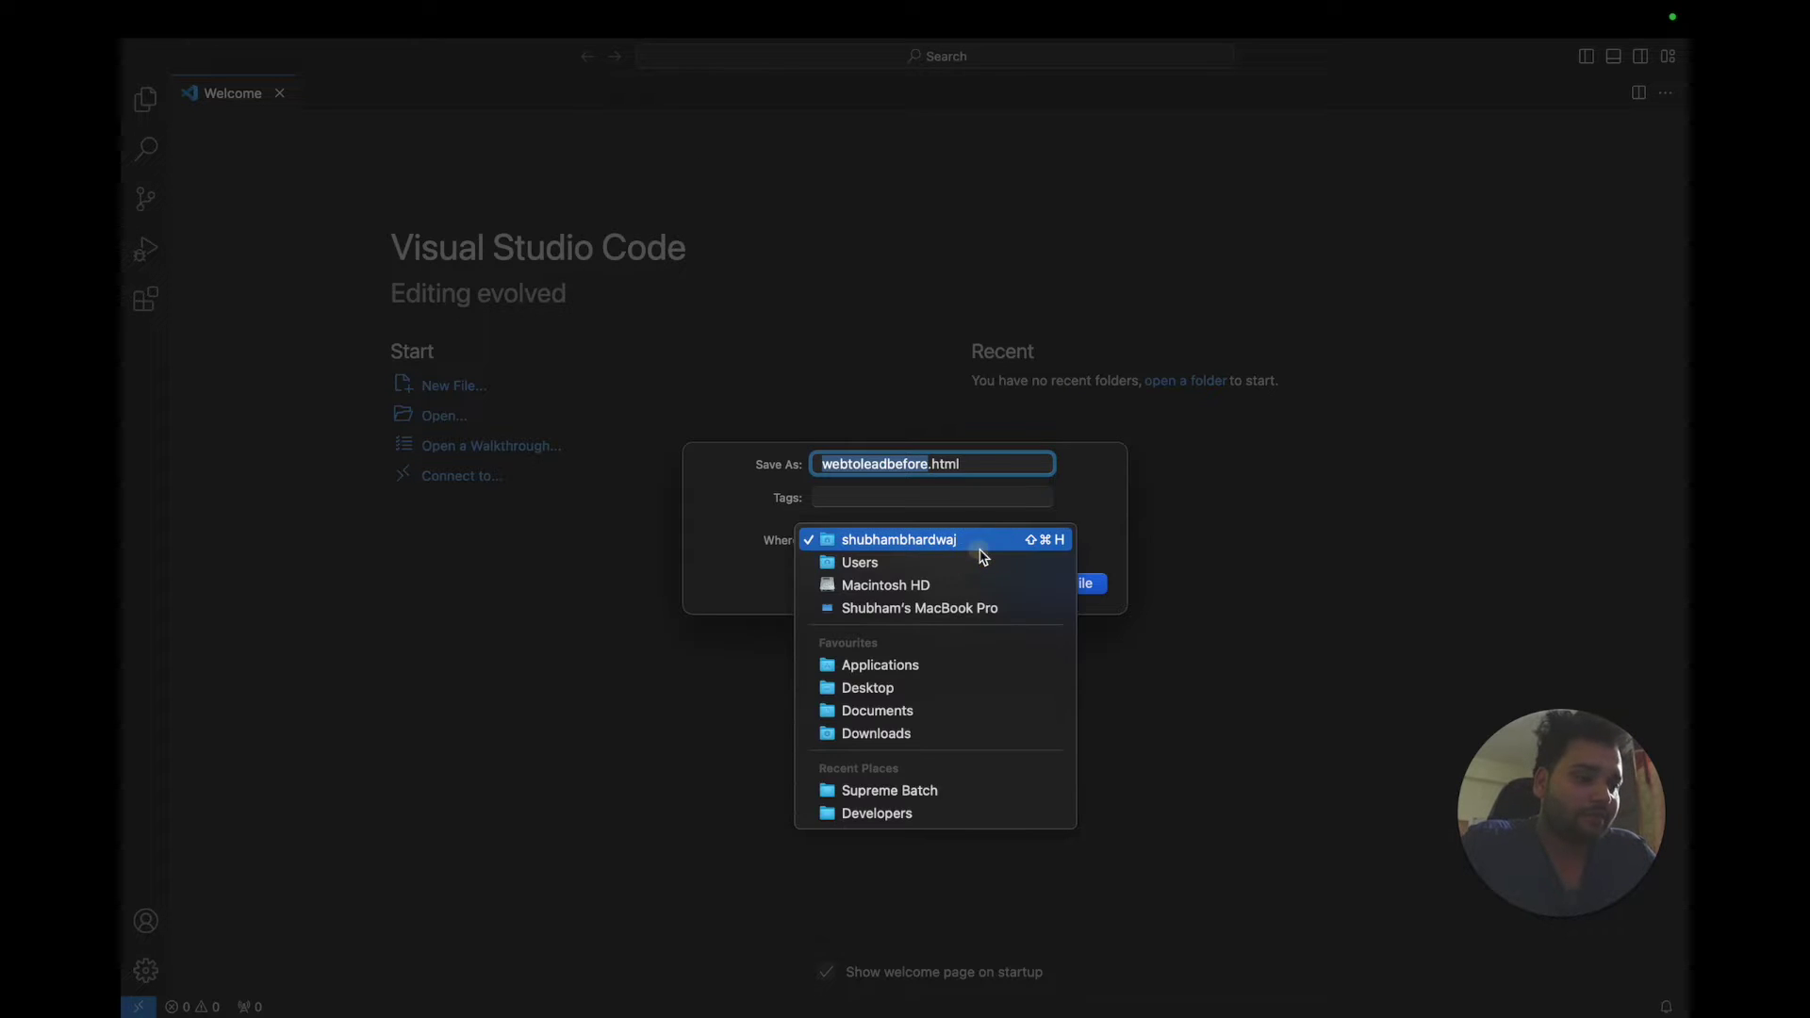
{"action": "left_click", "coordinate": [896, 691]}
{"action": "left_click", "coordinate": [1070, 586]}
{"action": "left_click", "coordinate": [963, 374]}
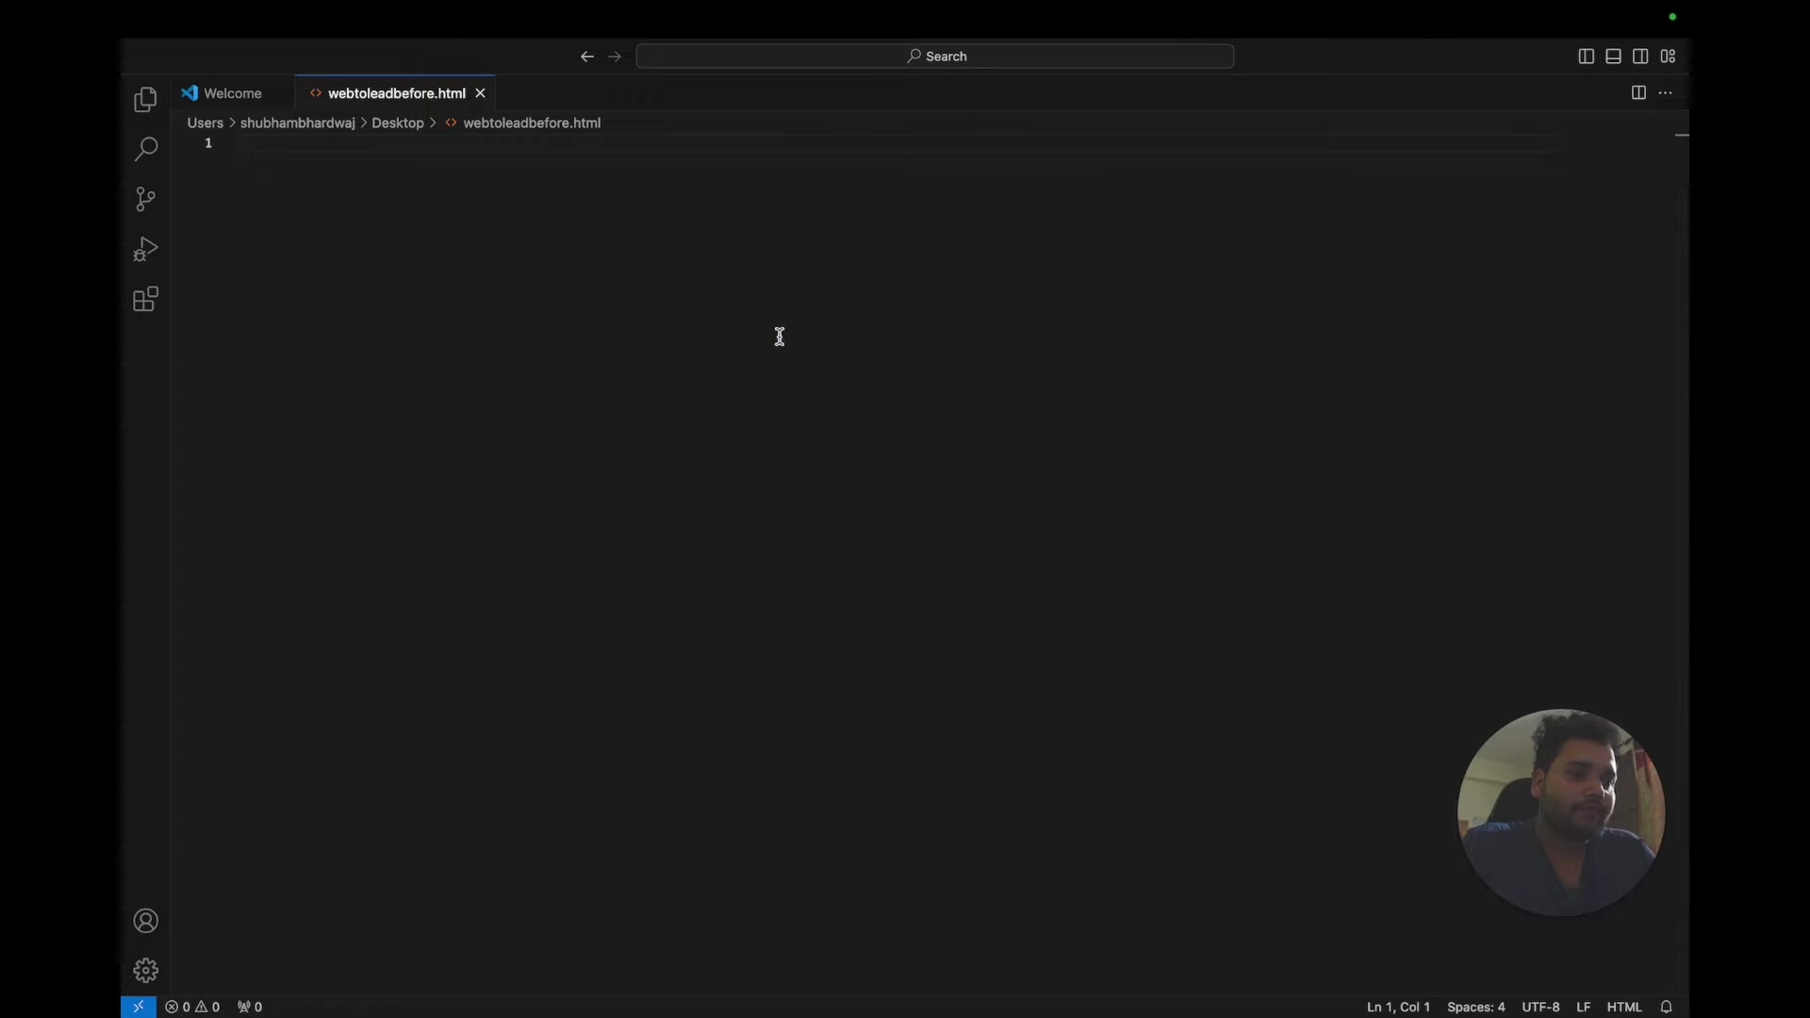
{"action": "key", "text": "super+v"}
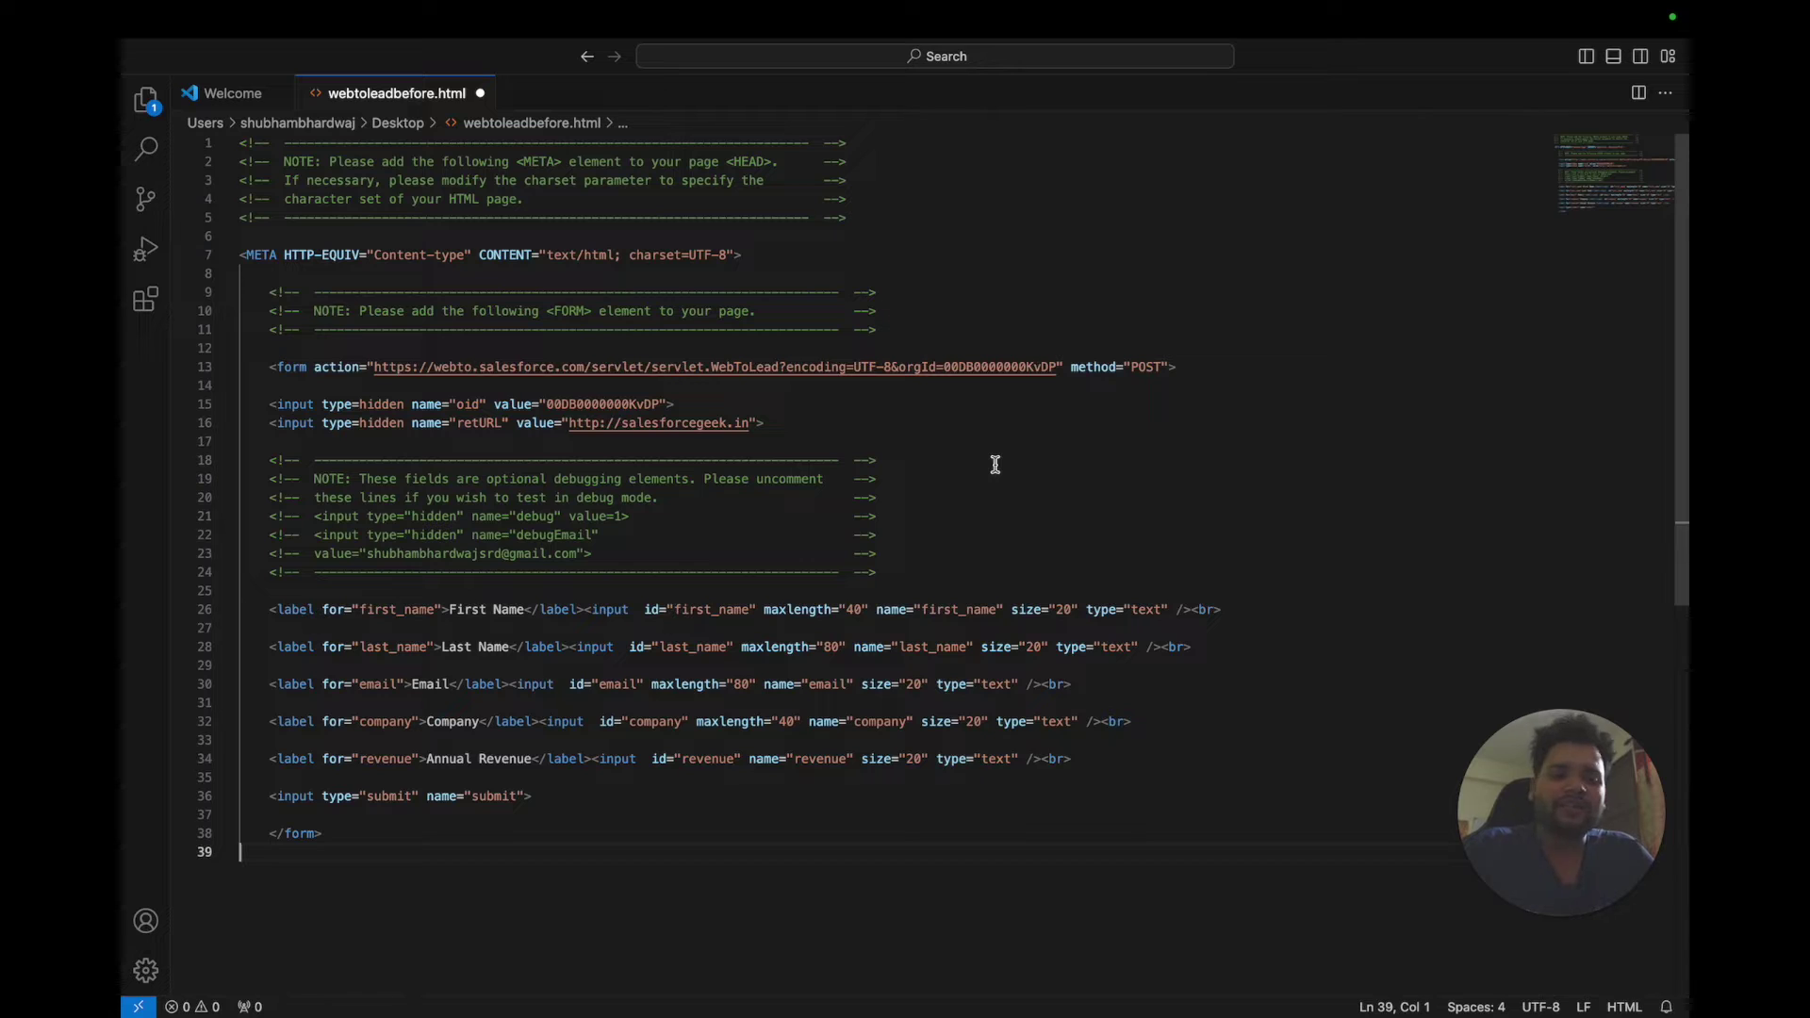
Step: Examine the form code's hidden retURL and oid inputs and the block of field labels through the submit input
{"action": "left_click_drag", "start_coordinate": [270, 423], "coordinate": [793, 434]}
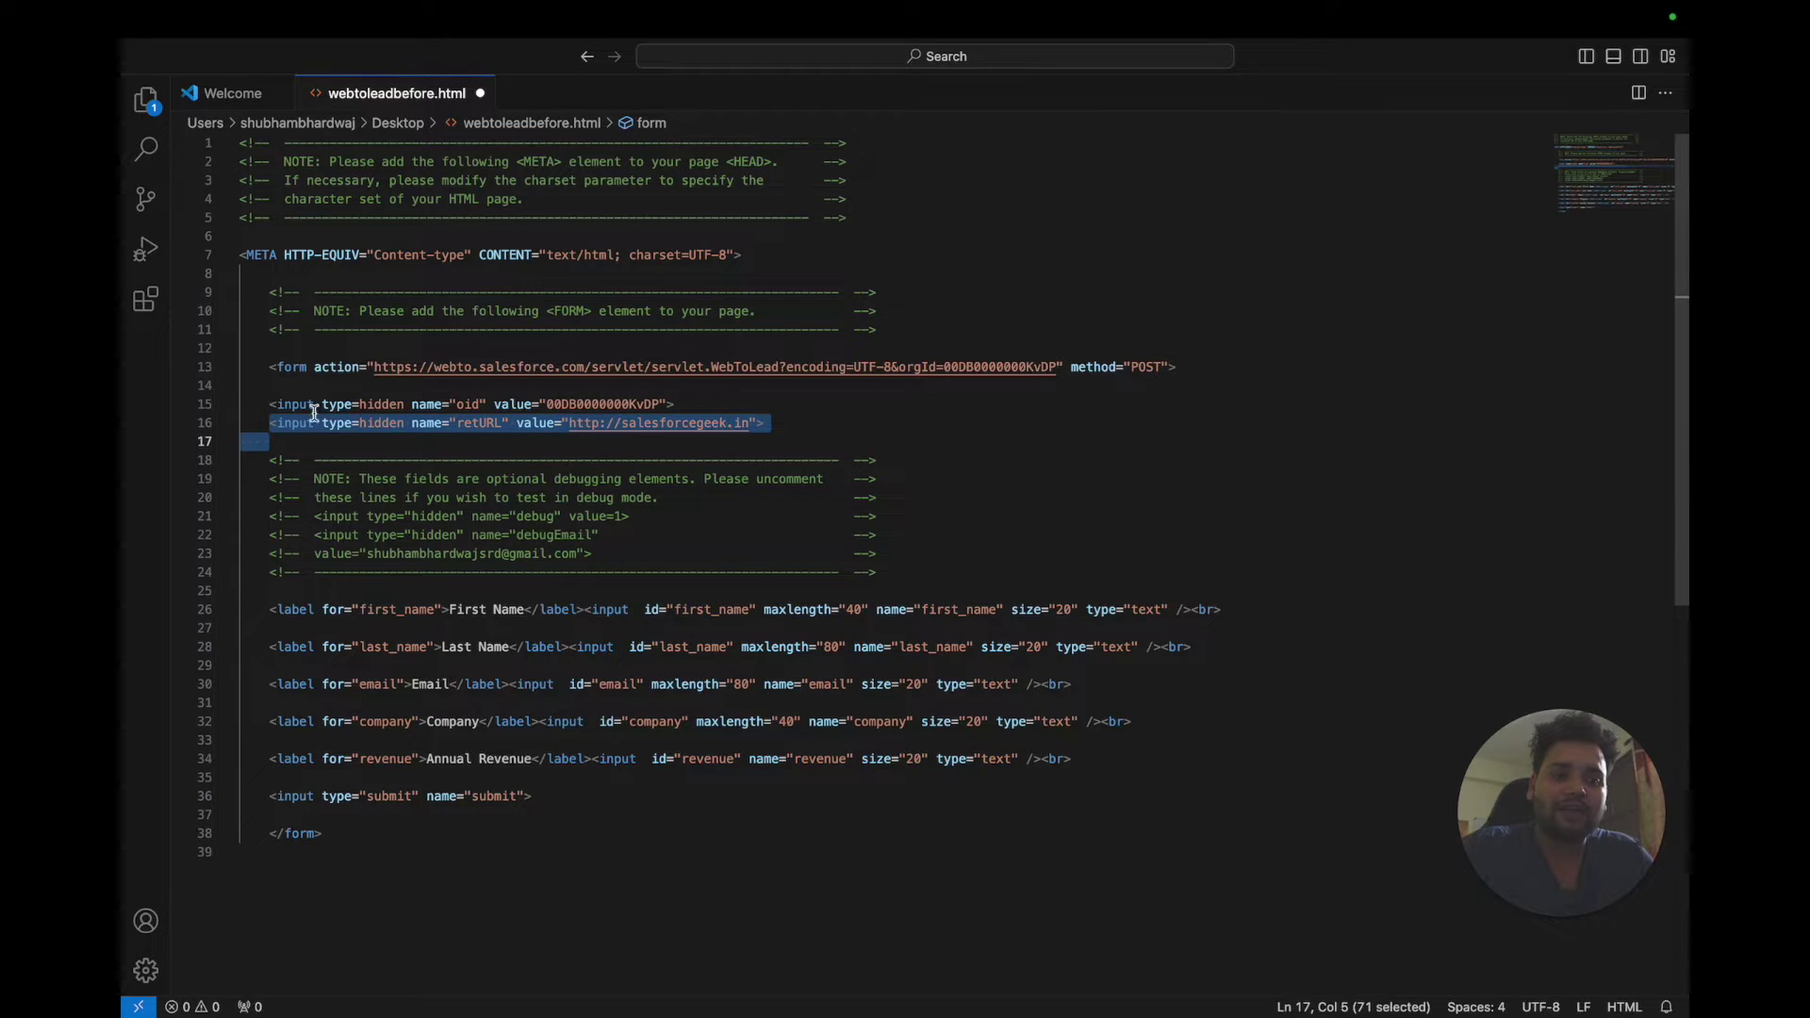
{"action": "left_click_drag", "start_coordinate": [270, 403], "coordinate": [695, 404]}
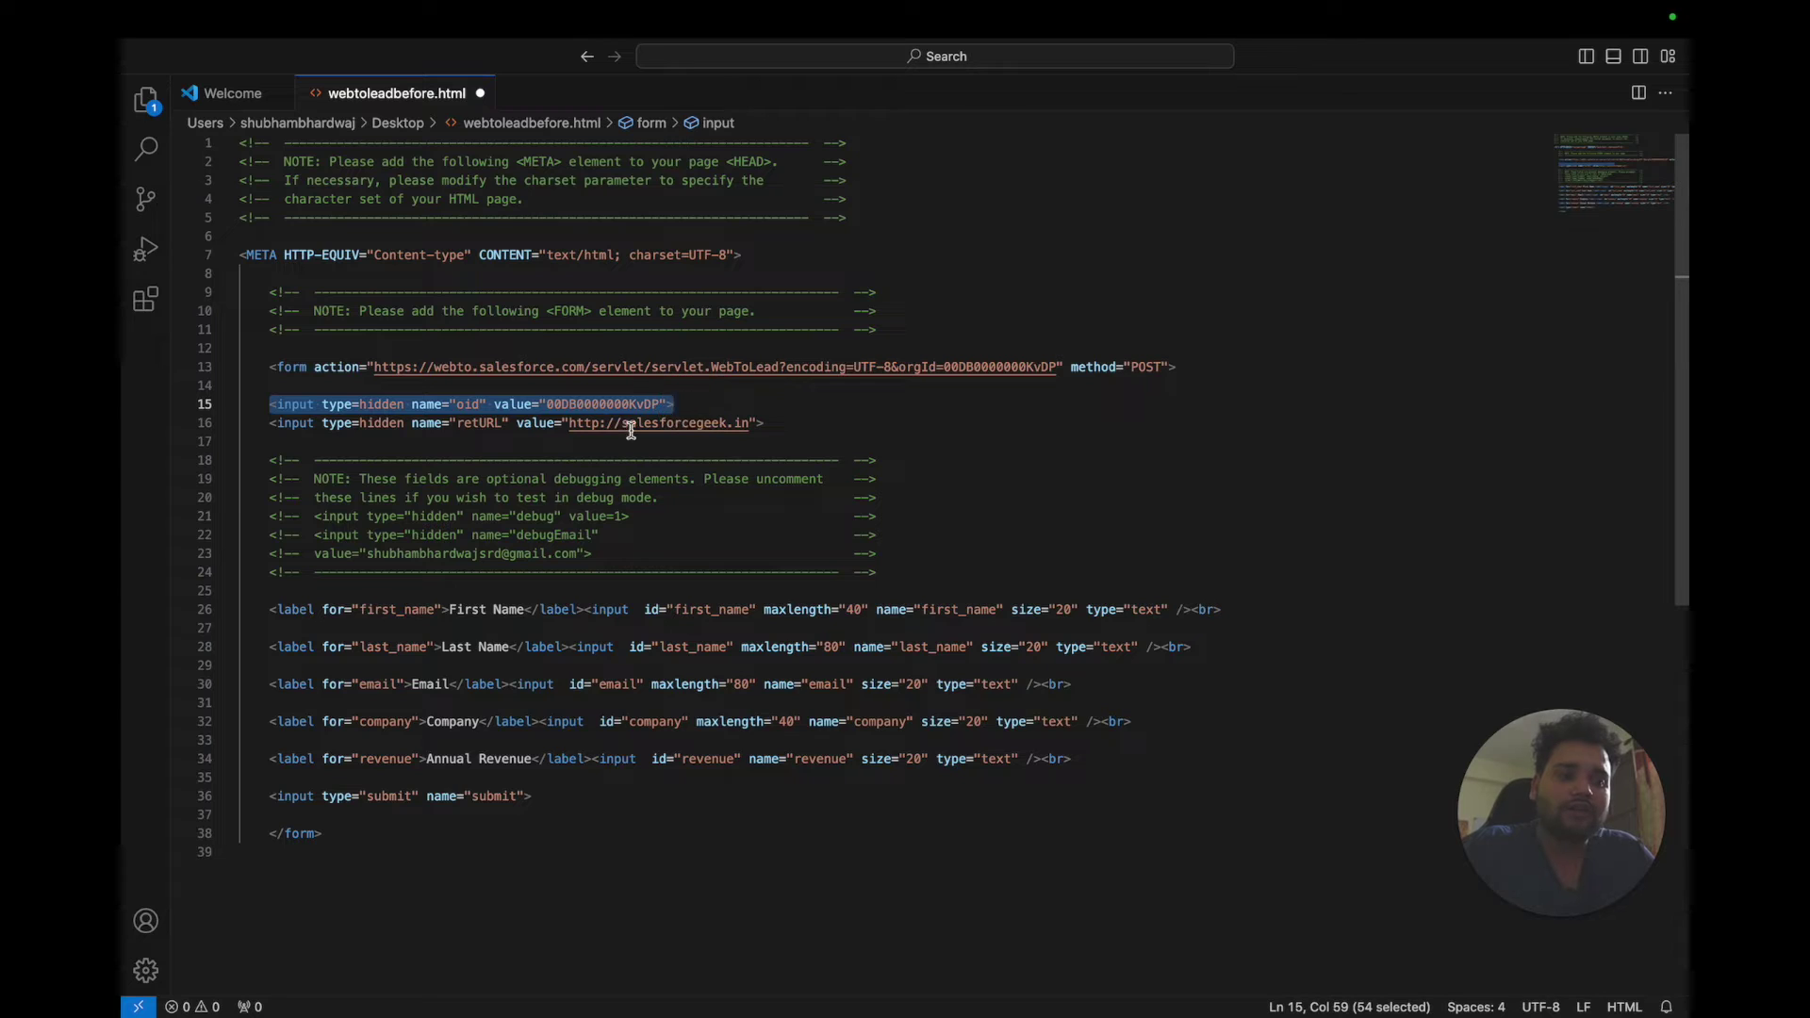
{"action": "left_click", "coordinate": [265, 611]}
{"action": "left_click_drag", "start_coordinate": [265, 611], "coordinate": [1099, 807]}
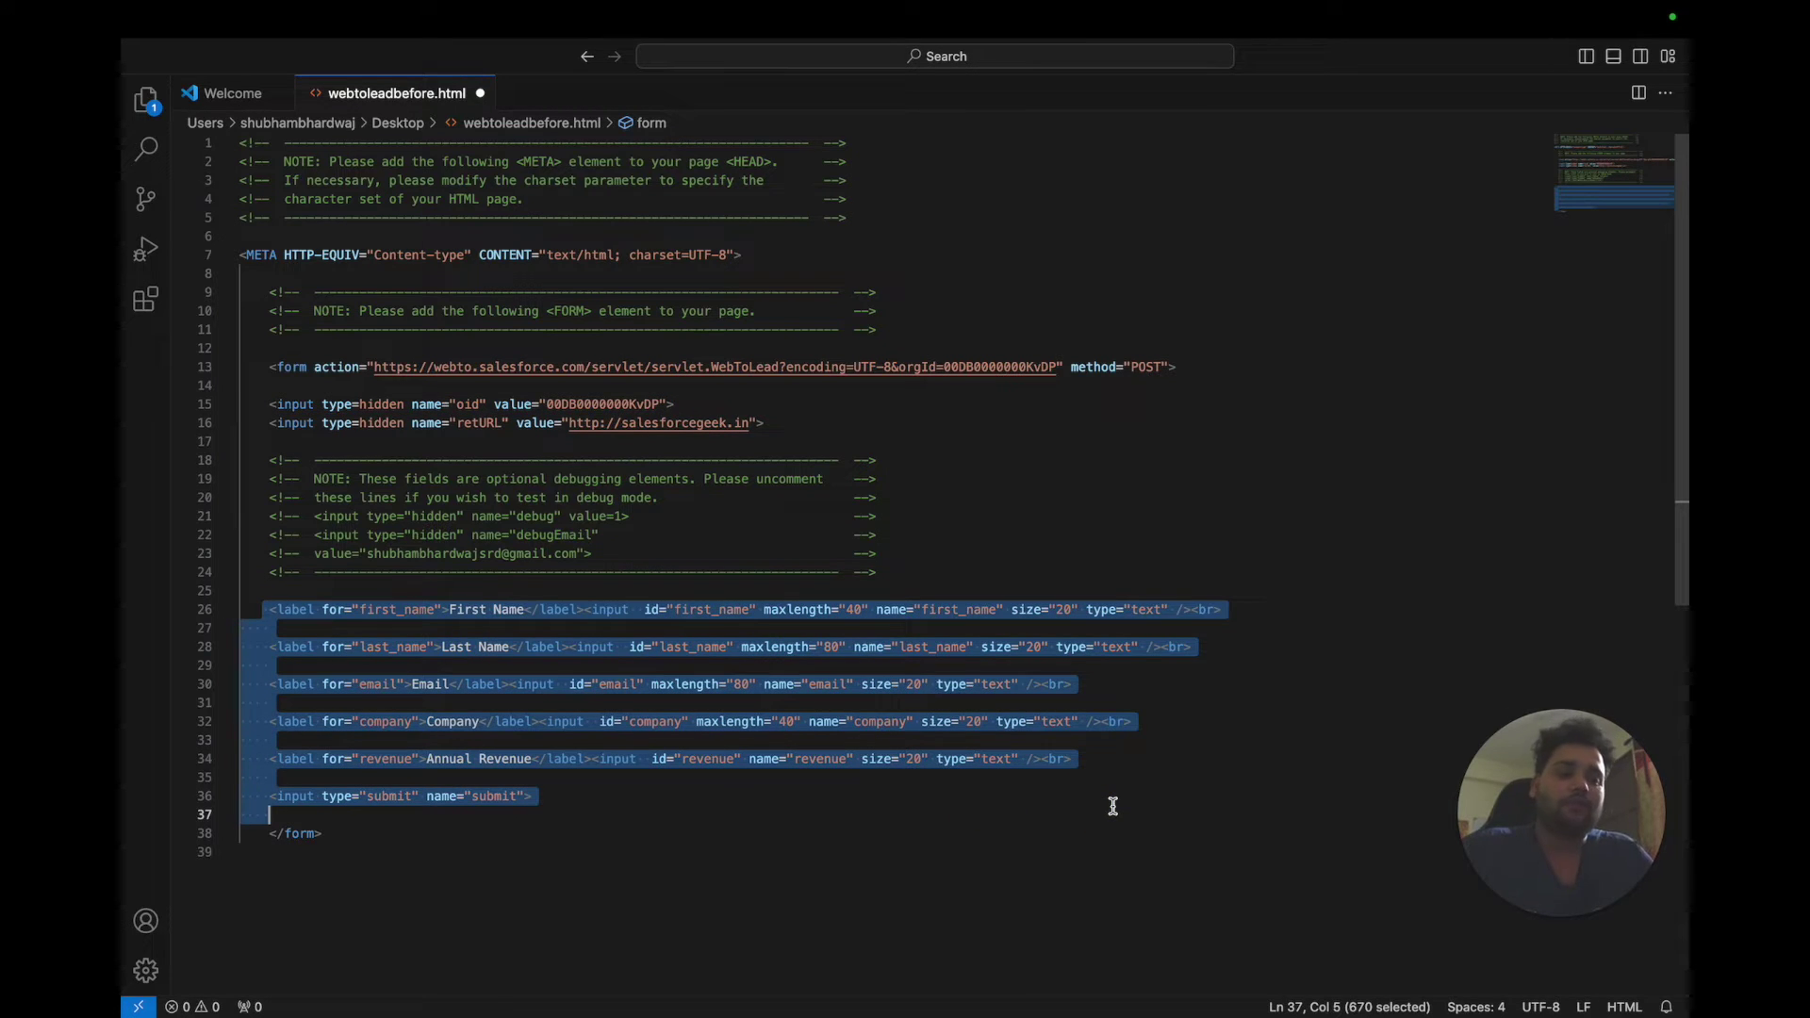
Step: Save webtoleadbefore.html in Visual Studio Code and open the file from the Desktop in the browser
{"action": "left_click", "coordinate": [1156, 791]}
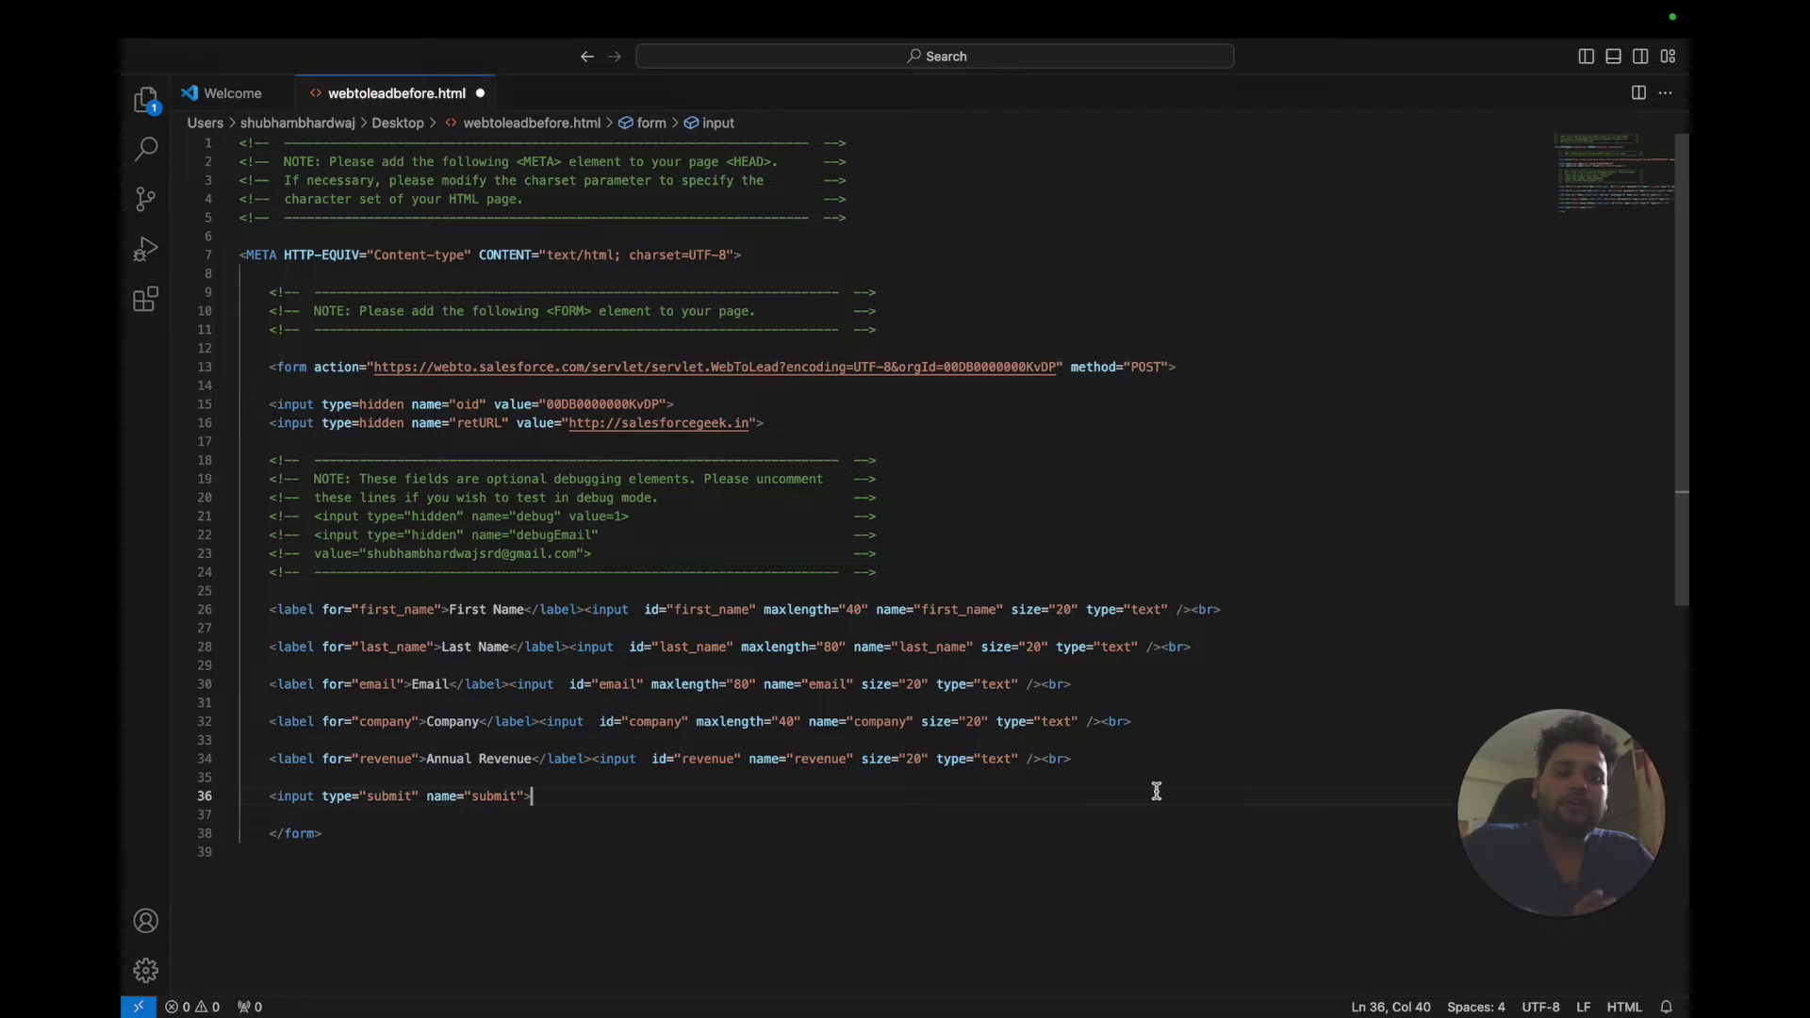
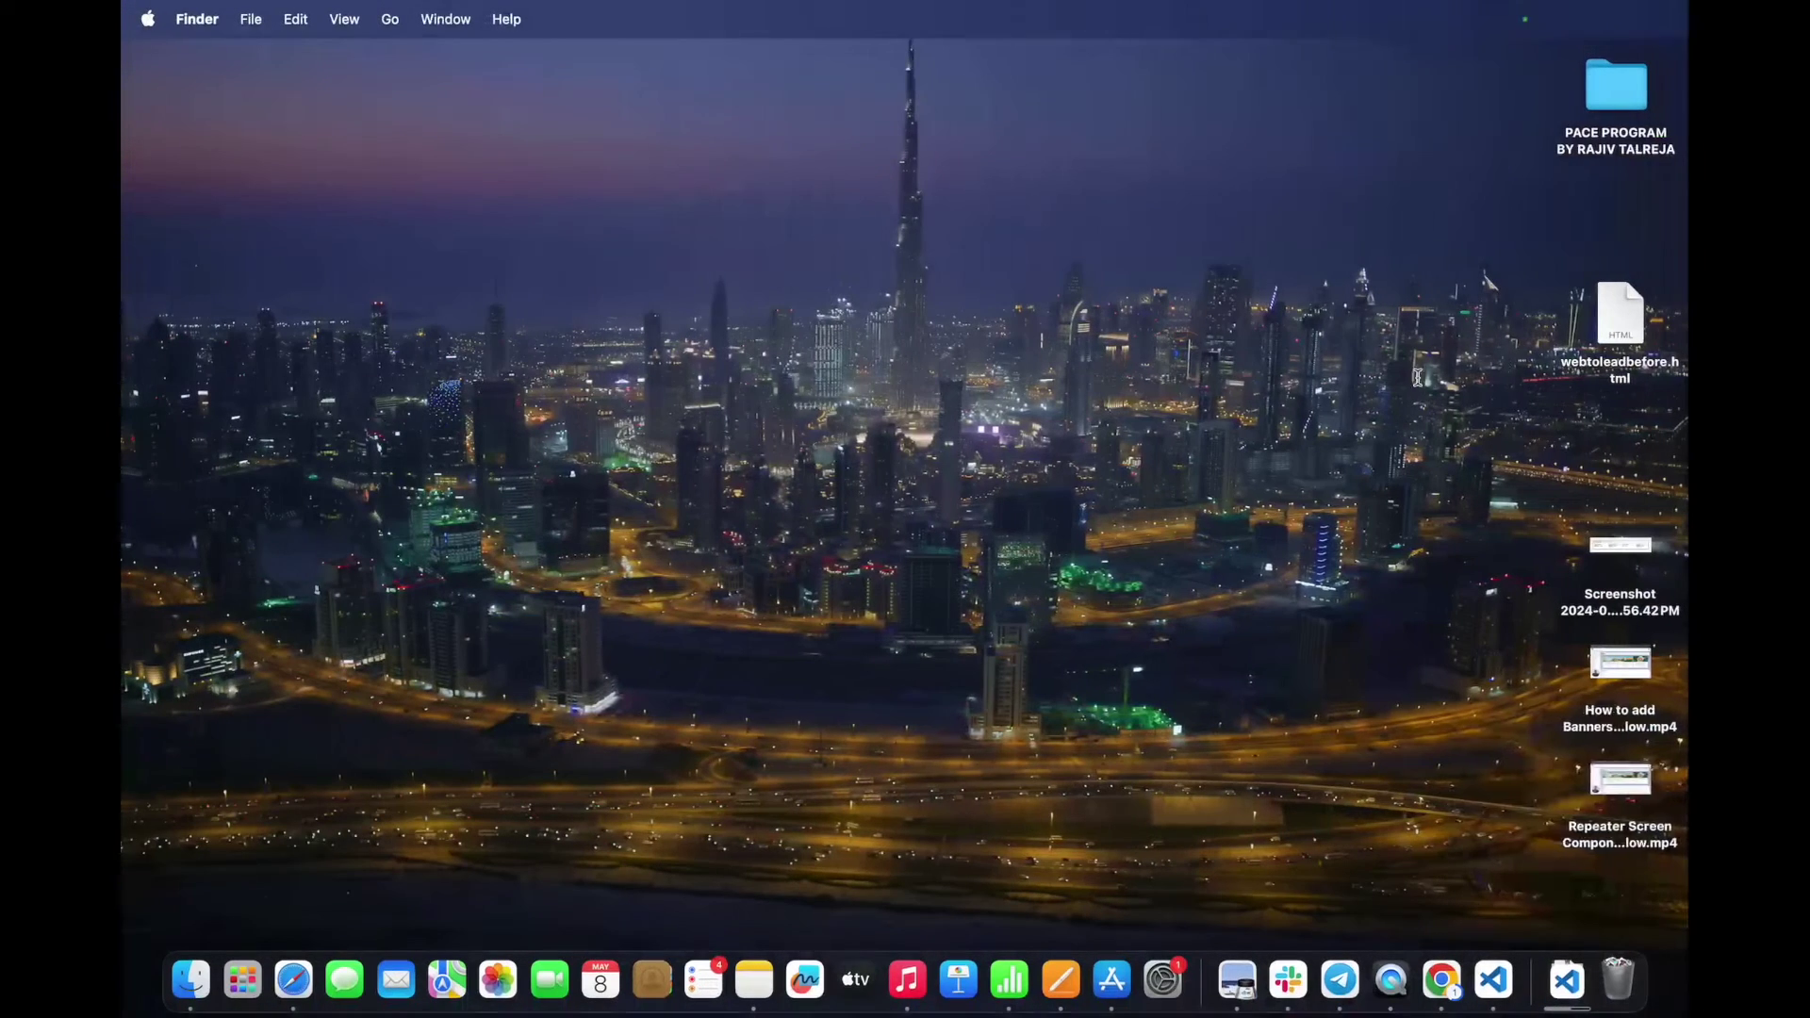
{"action": "double_click", "coordinate": [1622, 325]}
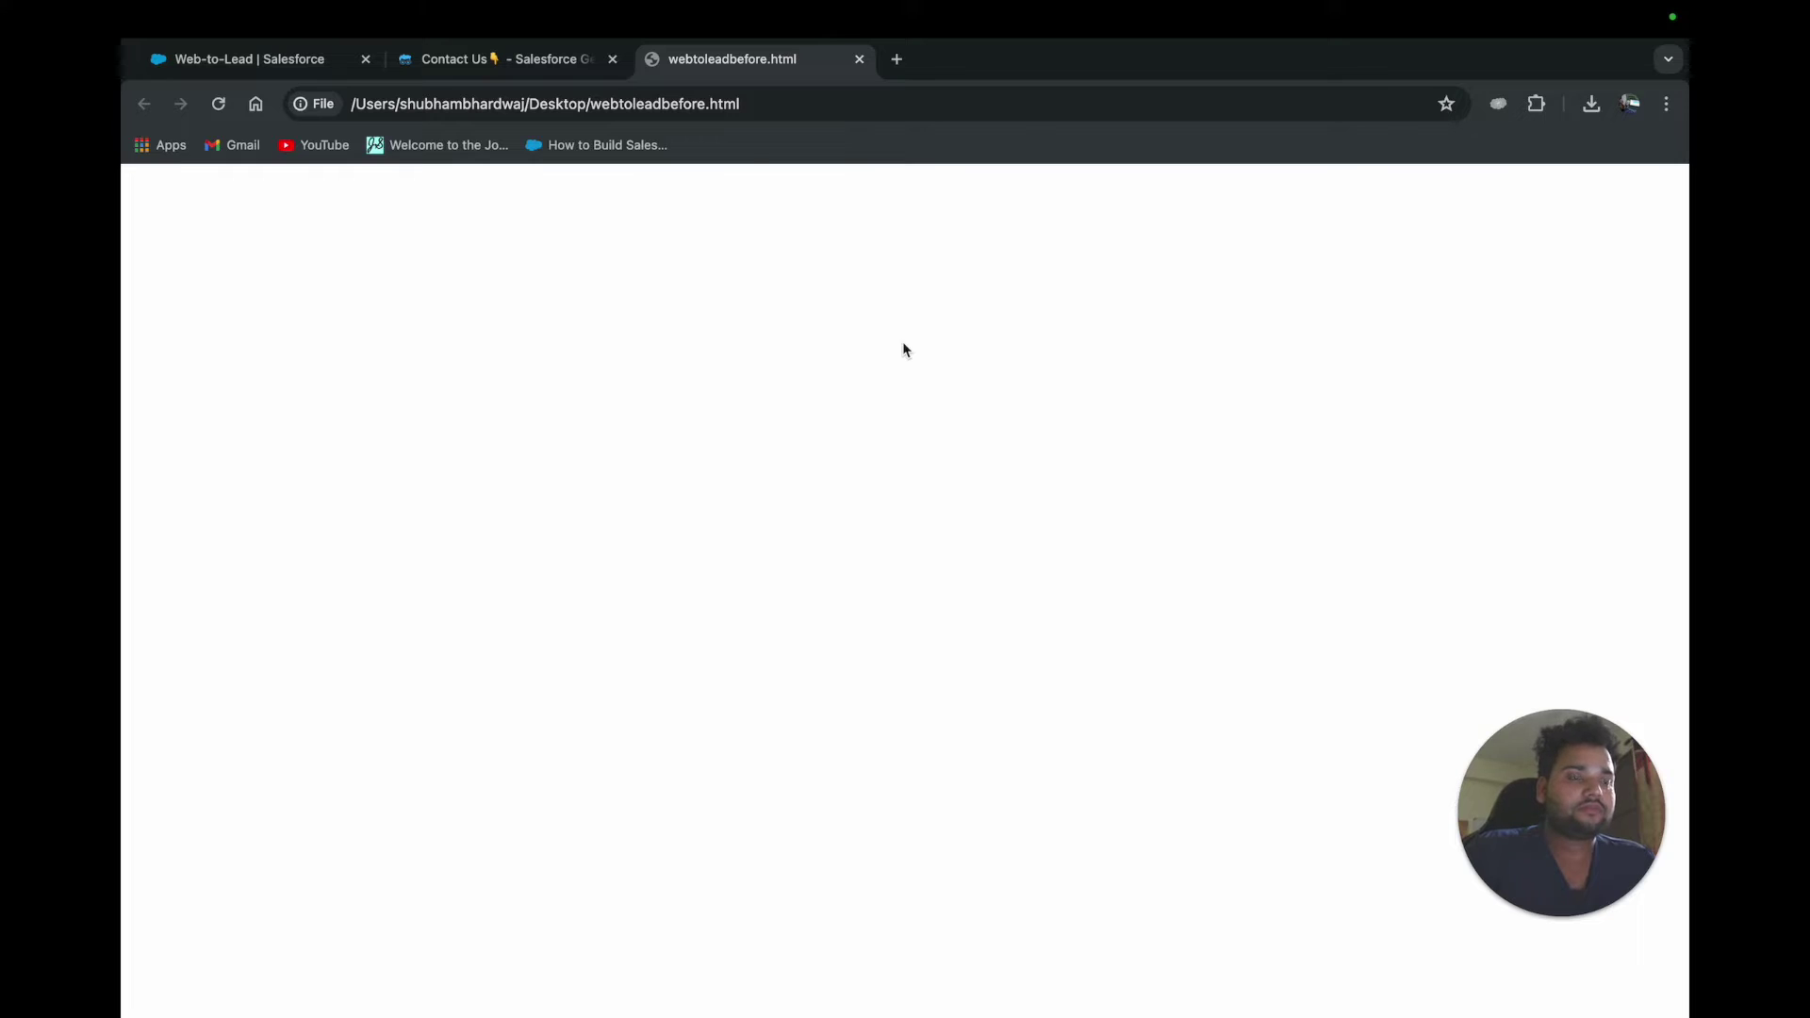
{"action": "key", "text": "ctrl+Right"}
{"action": "key", "text": "ctrl+Right"}
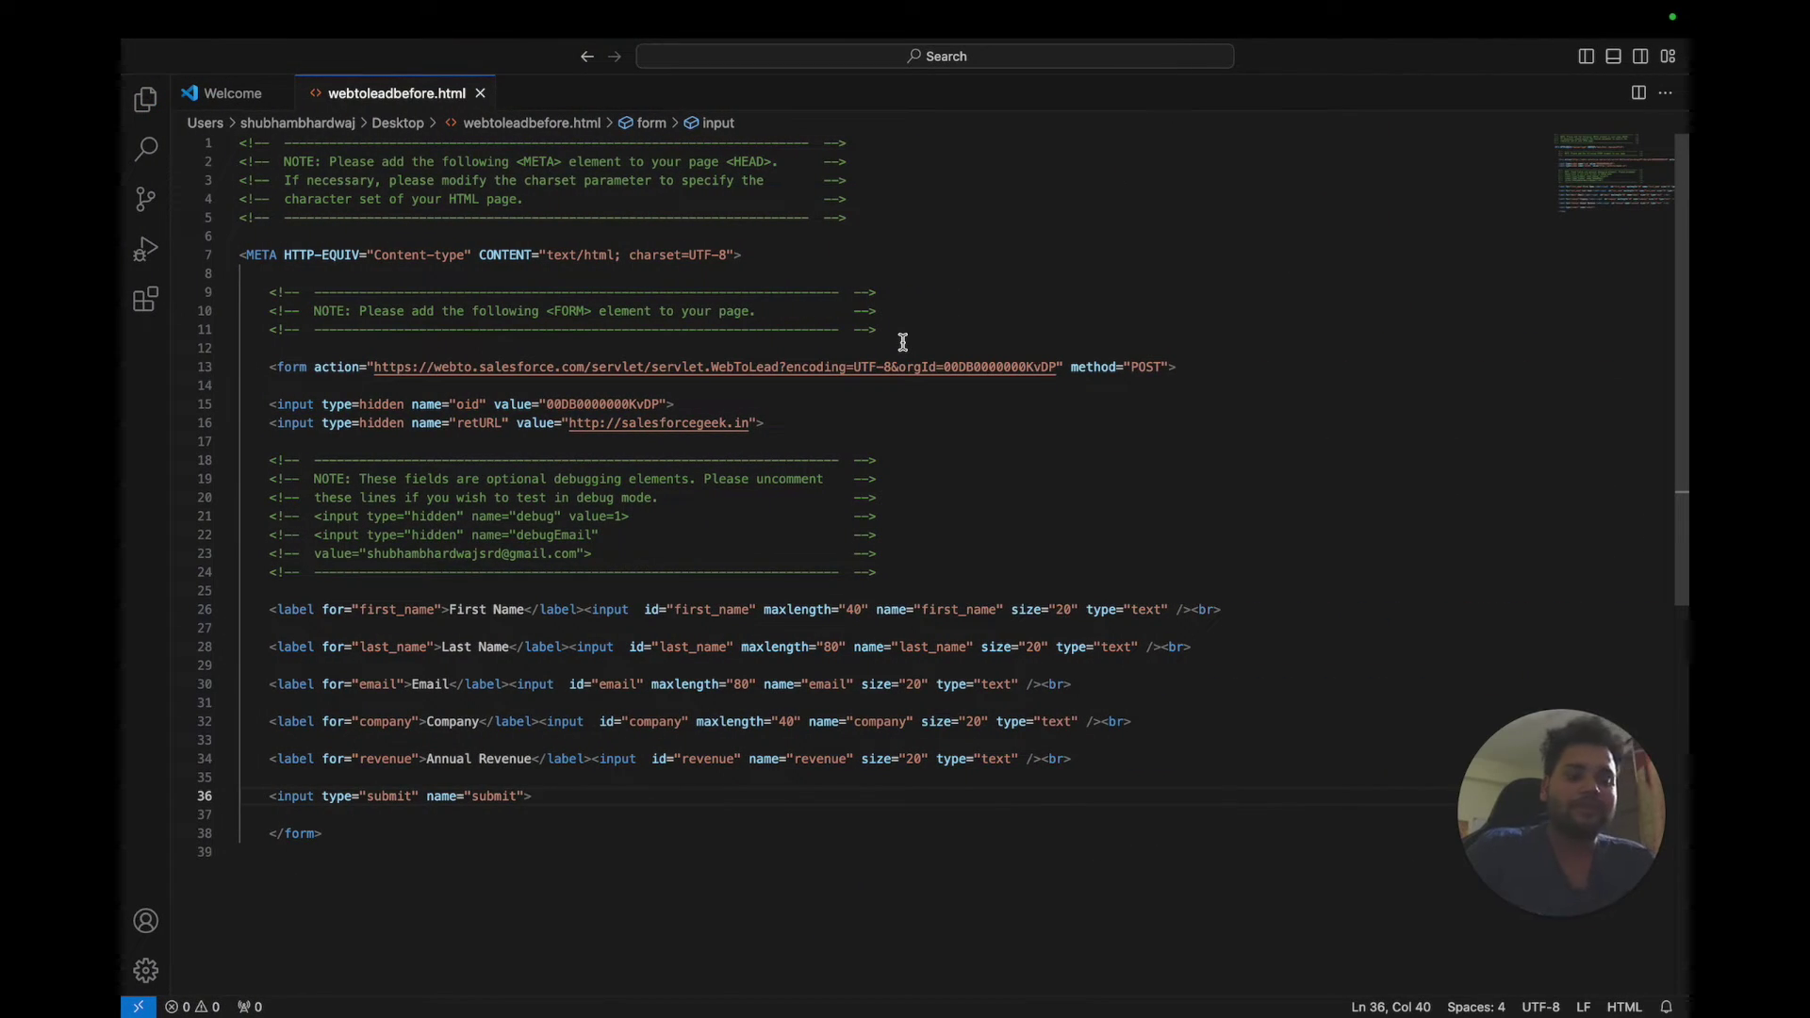
{"action": "key", "text": "ctrl+Left"}
{"action": "key", "text": "ctrl+Left"}
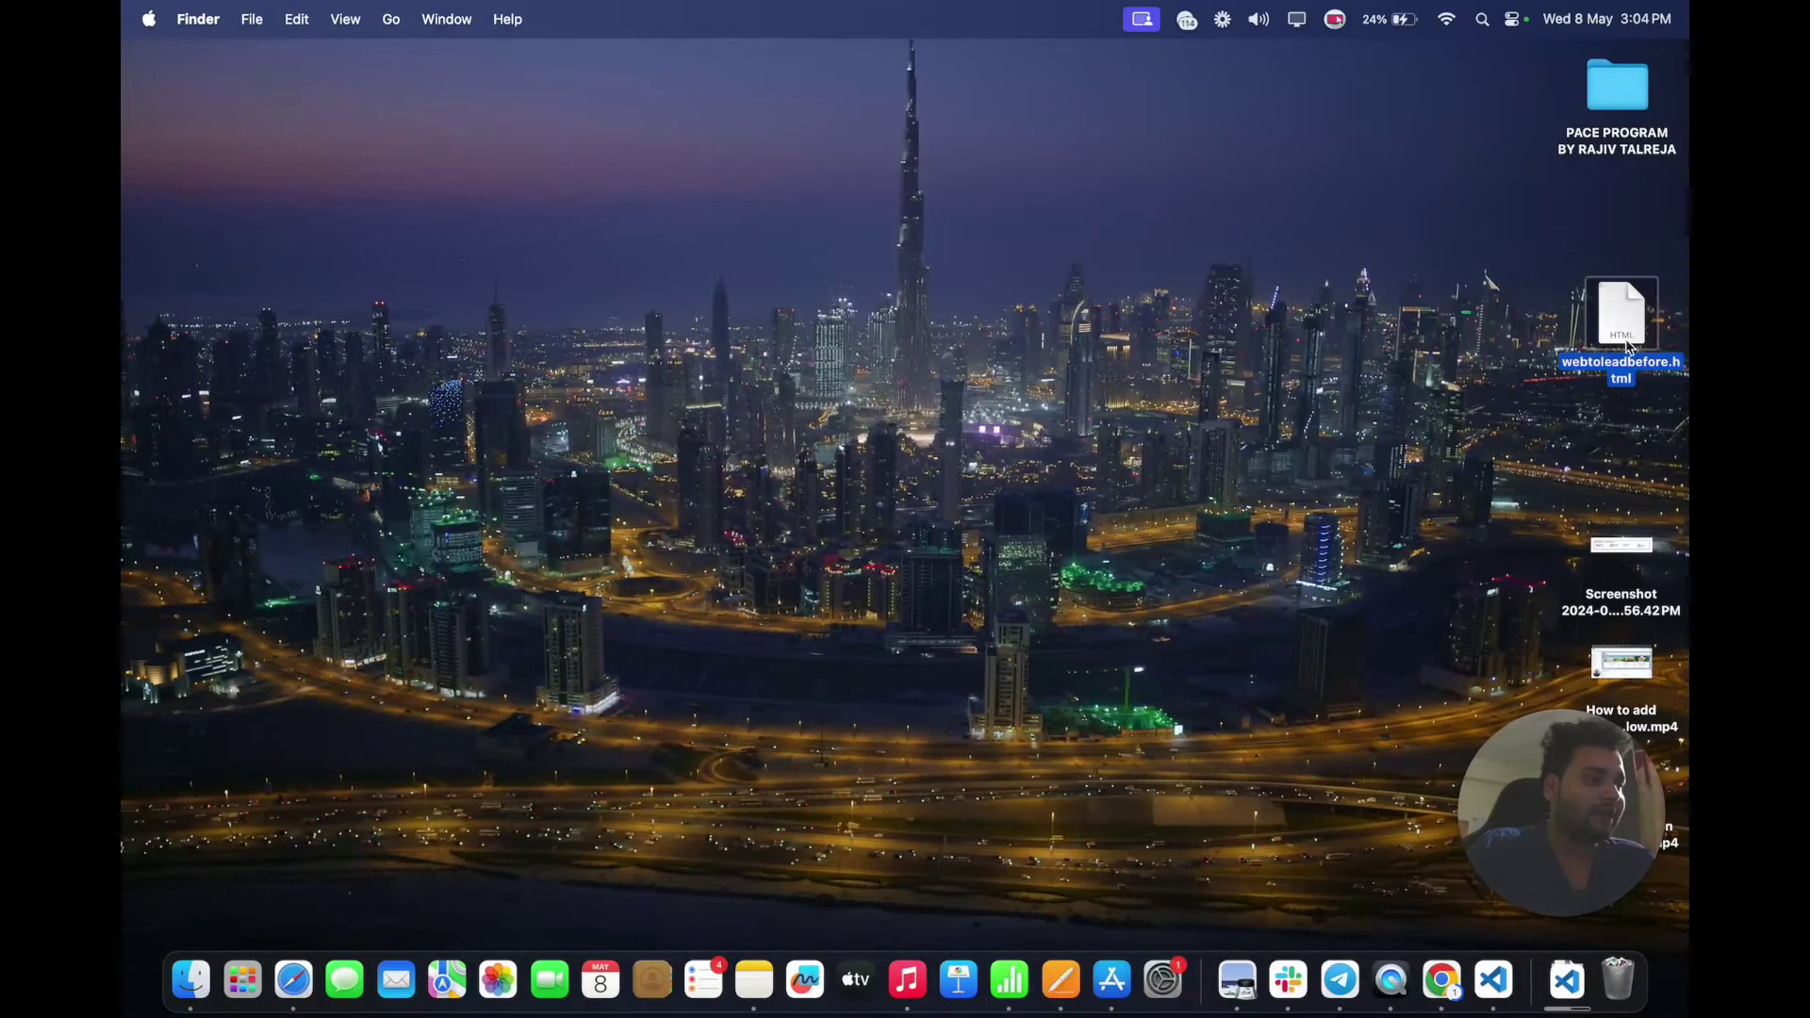
{"action": "double_click", "coordinate": [1623, 322]}
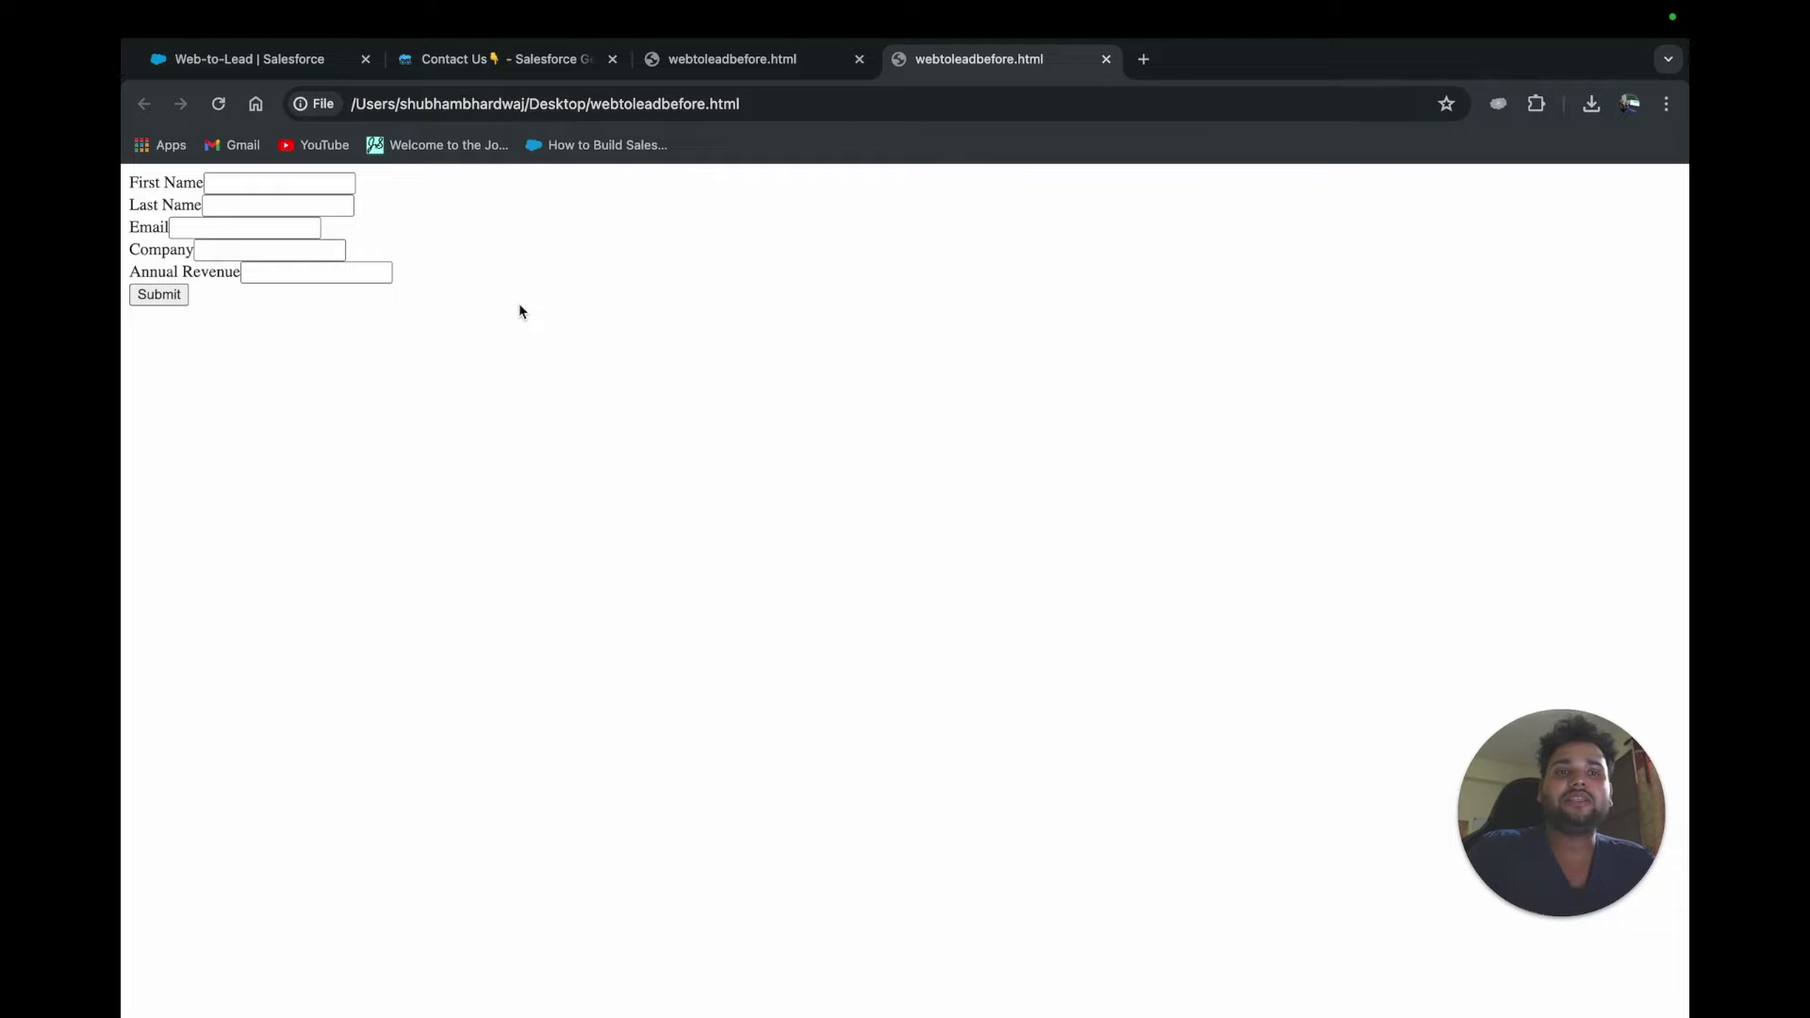
Step: Fill in the form with the lead's first name, last name, e-mail, company cloud padhle academy and annual revenue 10000000, and submit it
{"action": "left_click", "coordinate": [217, 185]}
{"action": "left_click", "coordinate": [224, 204]}
{"action": "type", "text": "bh"}
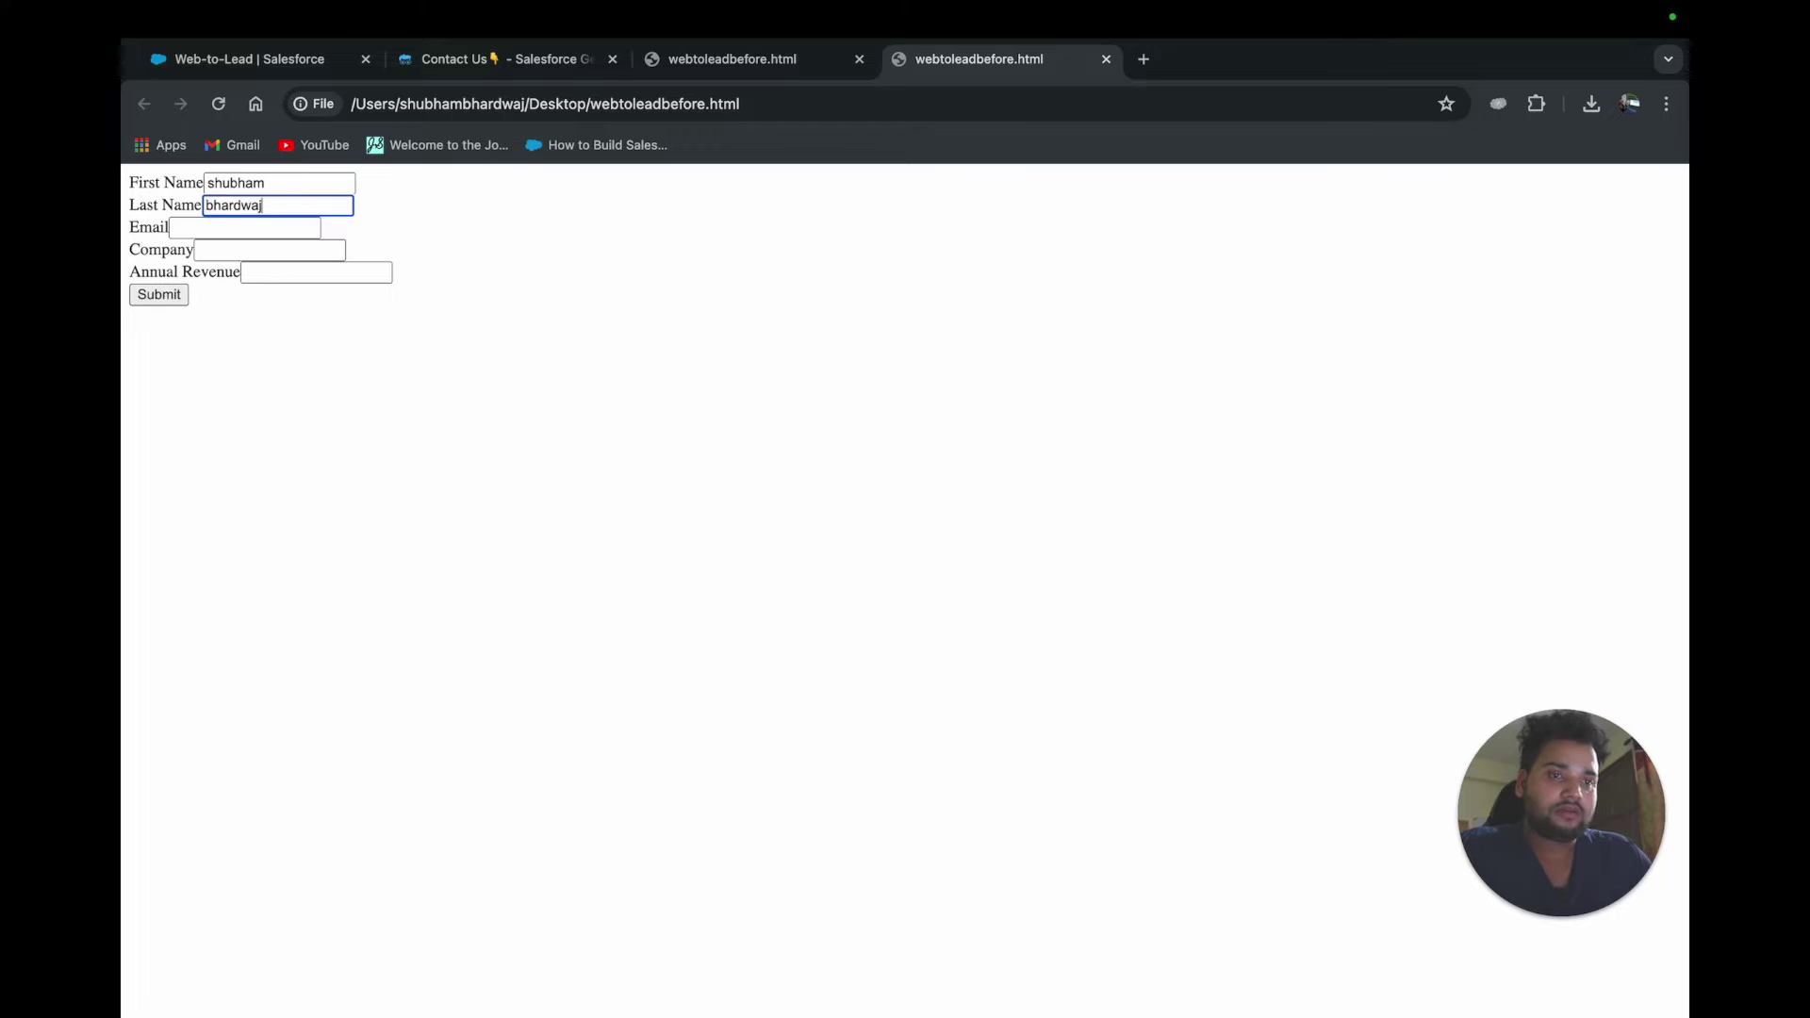
{"action": "type", "text": "ardwaj"}
{"action": "left_click", "coordinate": [226, 228]}
{"action": "left_click", "coordinate": [282, 269]}
{"action": "left_click", "coordinate": [237, 253]}
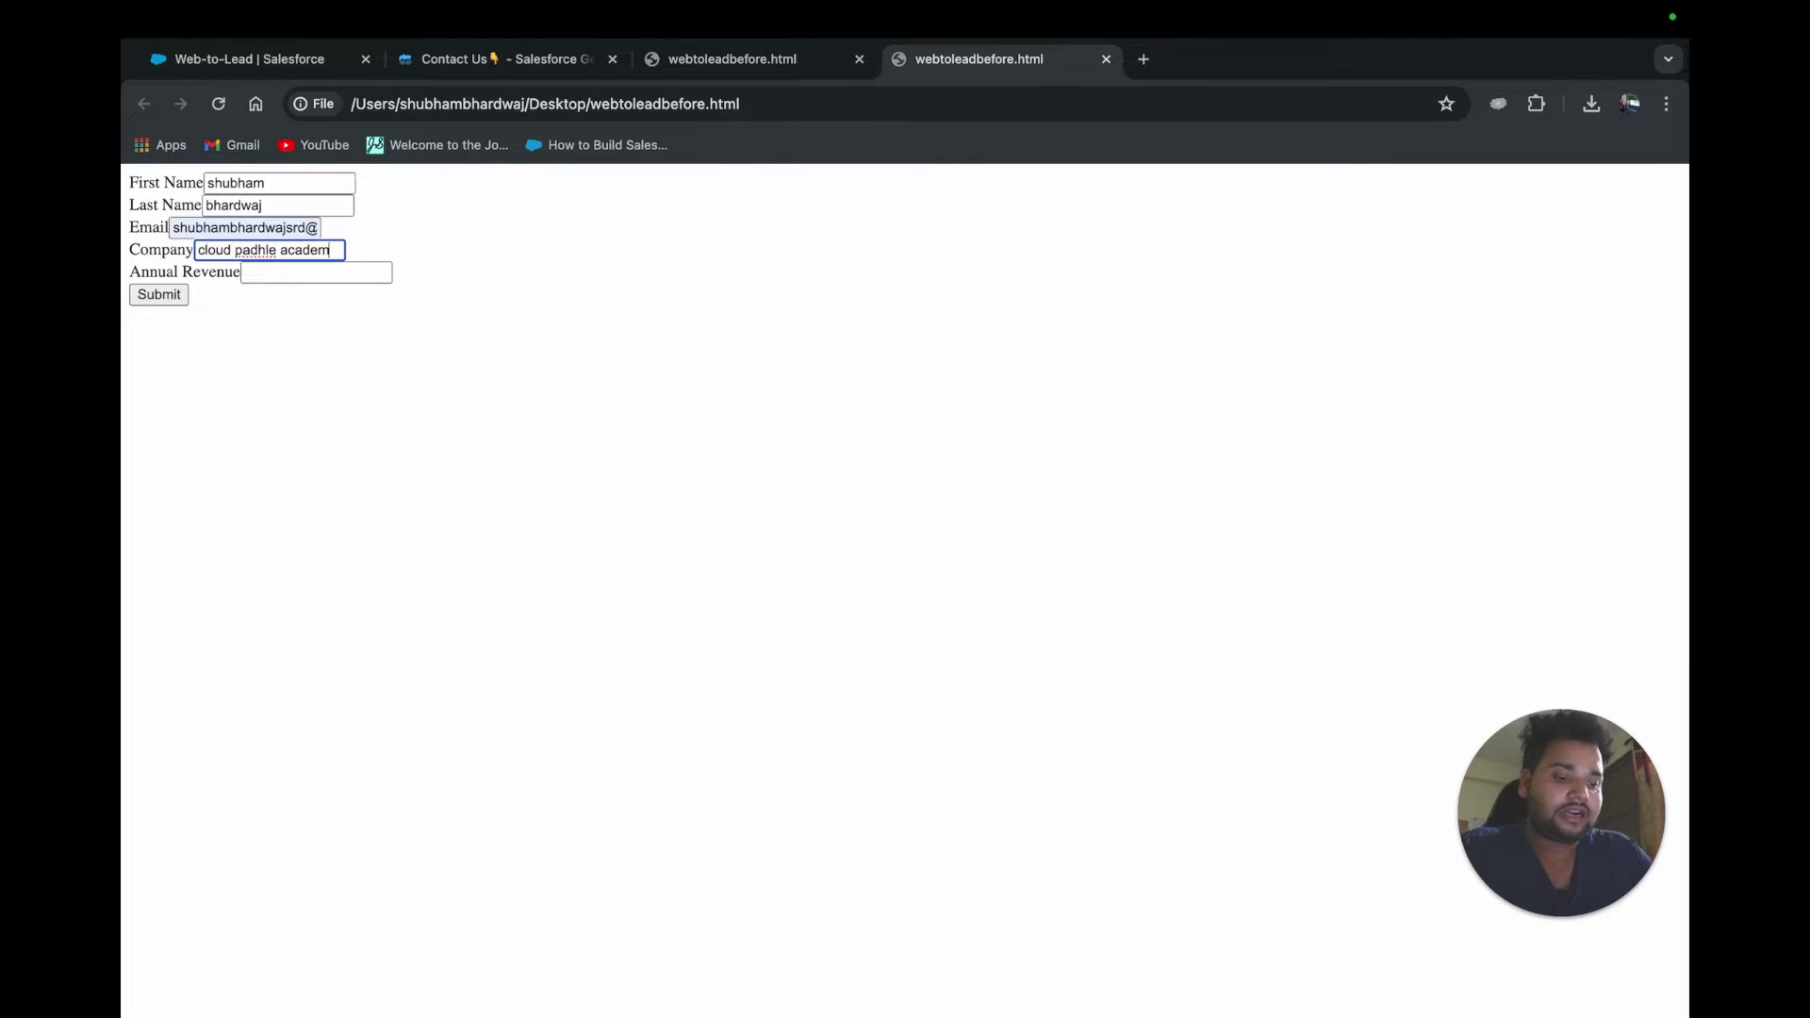
{"action": "left_click", "coordinate": [268, 275]}
{"action": "type", "text": "10000000"}
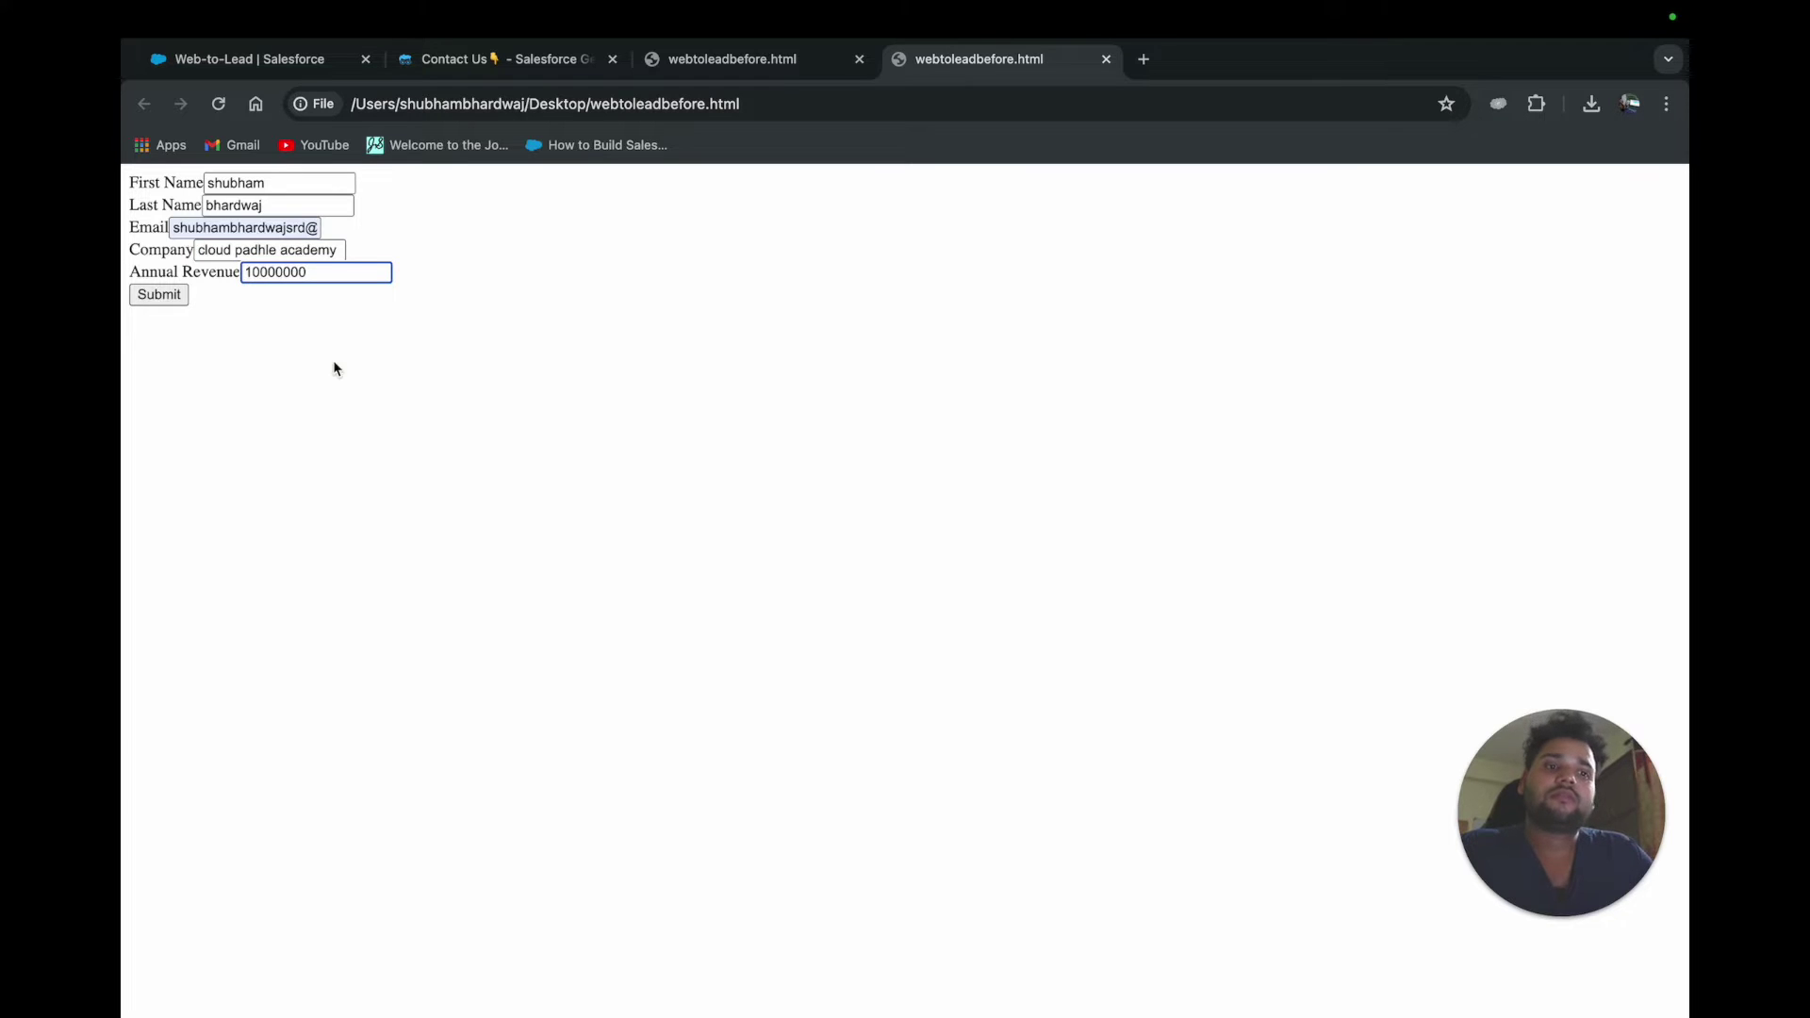
{"action": "left_click", "coordinate": [166, 300]}
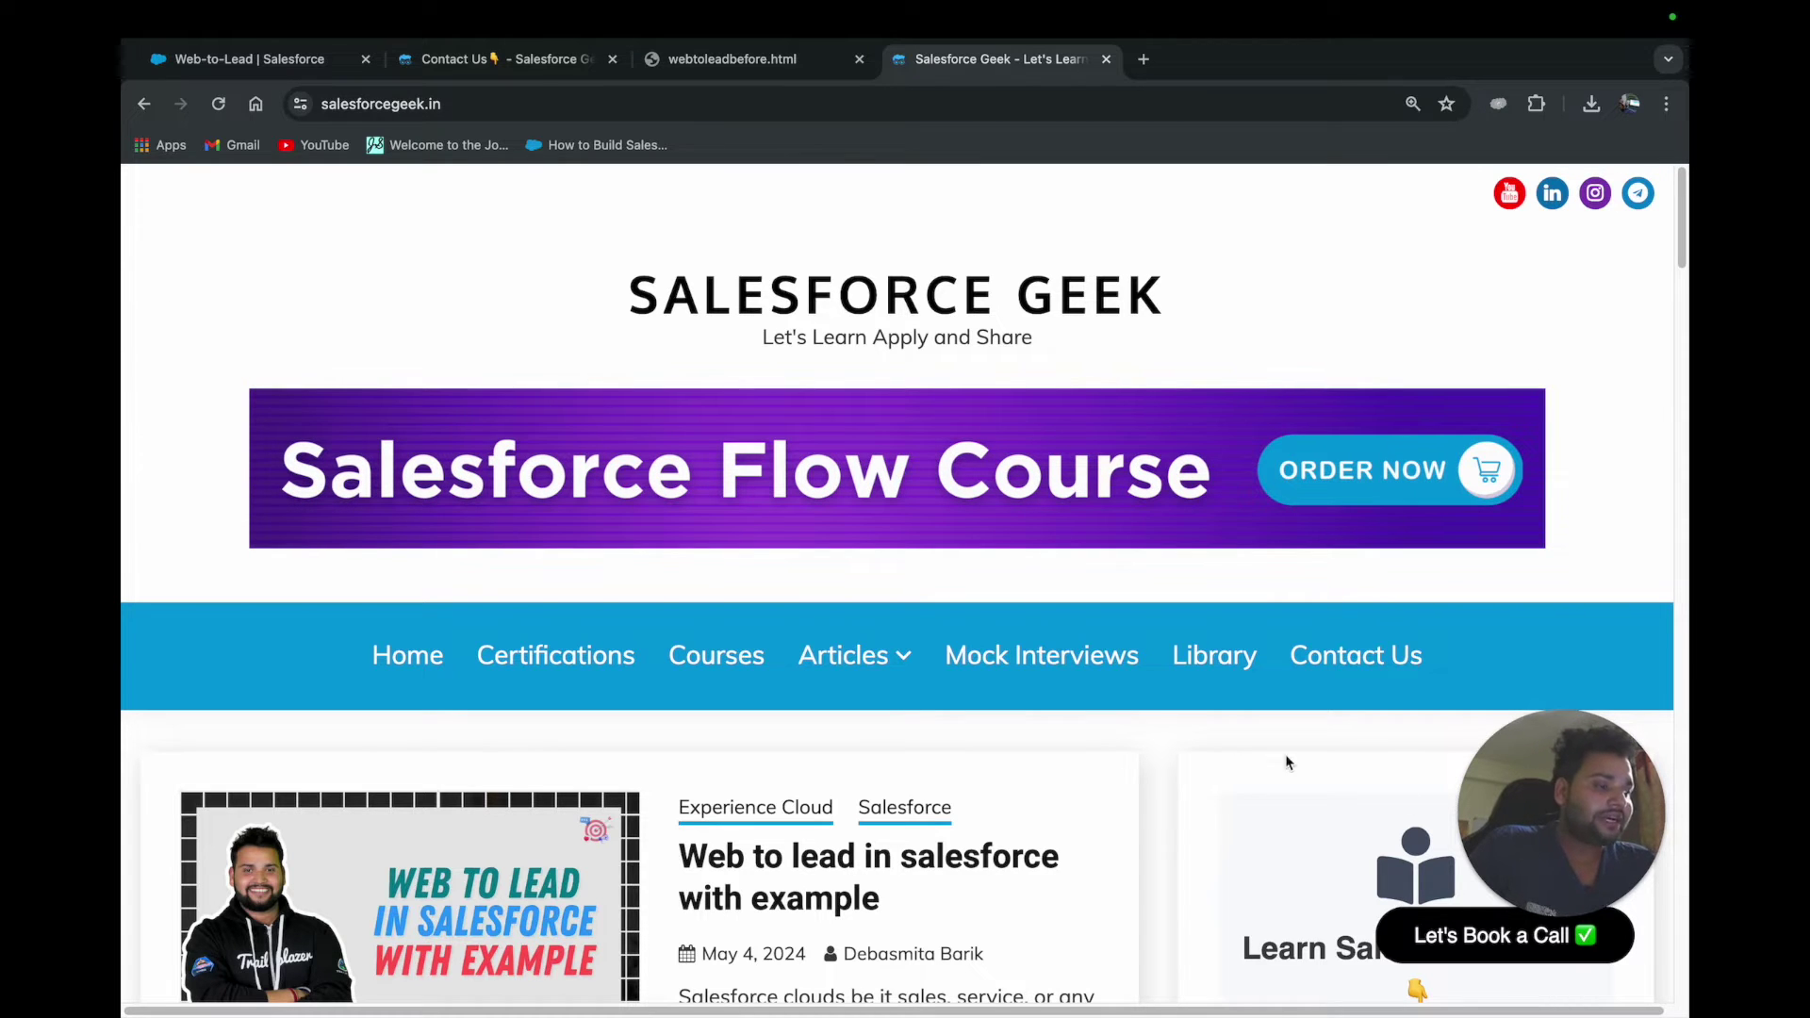
{"action": "scroll", "coordinate": [795, 738], "scroll_direction": "down", "scroll_amount": 4}
{"action": "scroll", "coordinate": [795, 738], "scroll_direction": "down", "scroll_amount": 3}
{"action": "scroll", "coordinate": [792, 735], "scroll_direction": "up", "scroll_amount": 7}
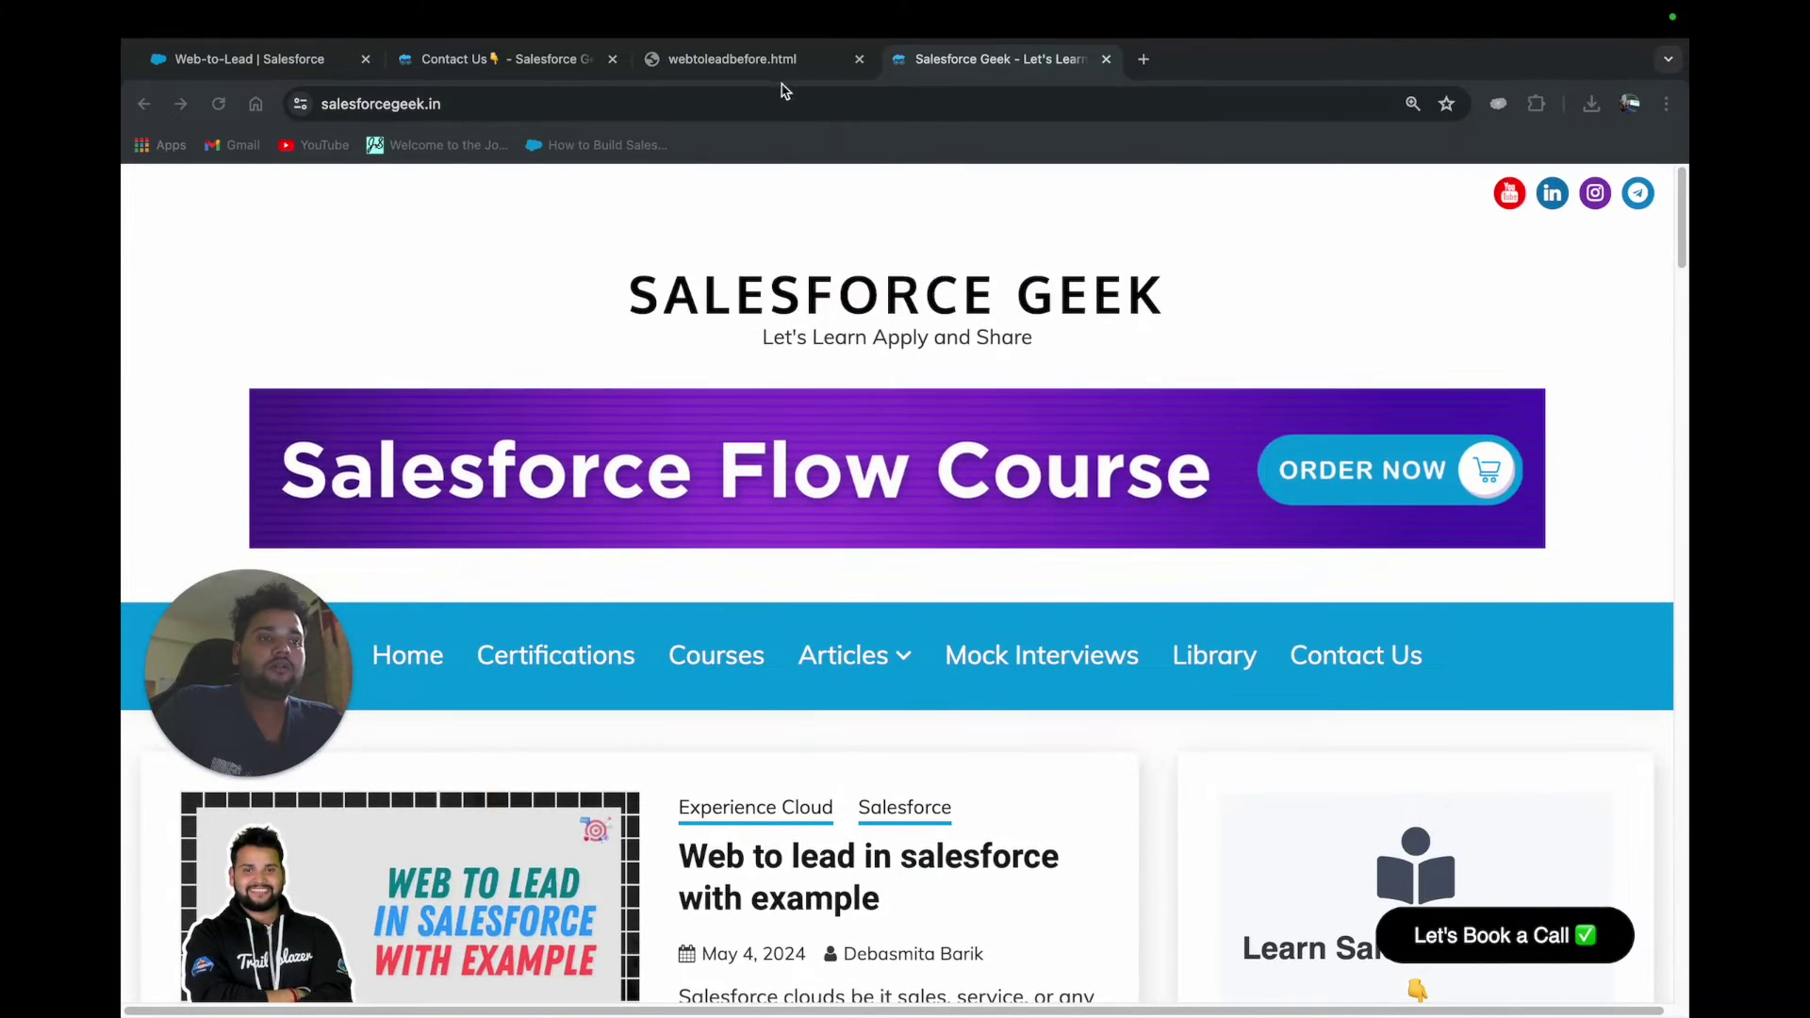
Step: Switch to Visual Studio Code and copy all the code of webtoleadbefore.html
{"action": "left_click", "coordinate": [750, 51]}
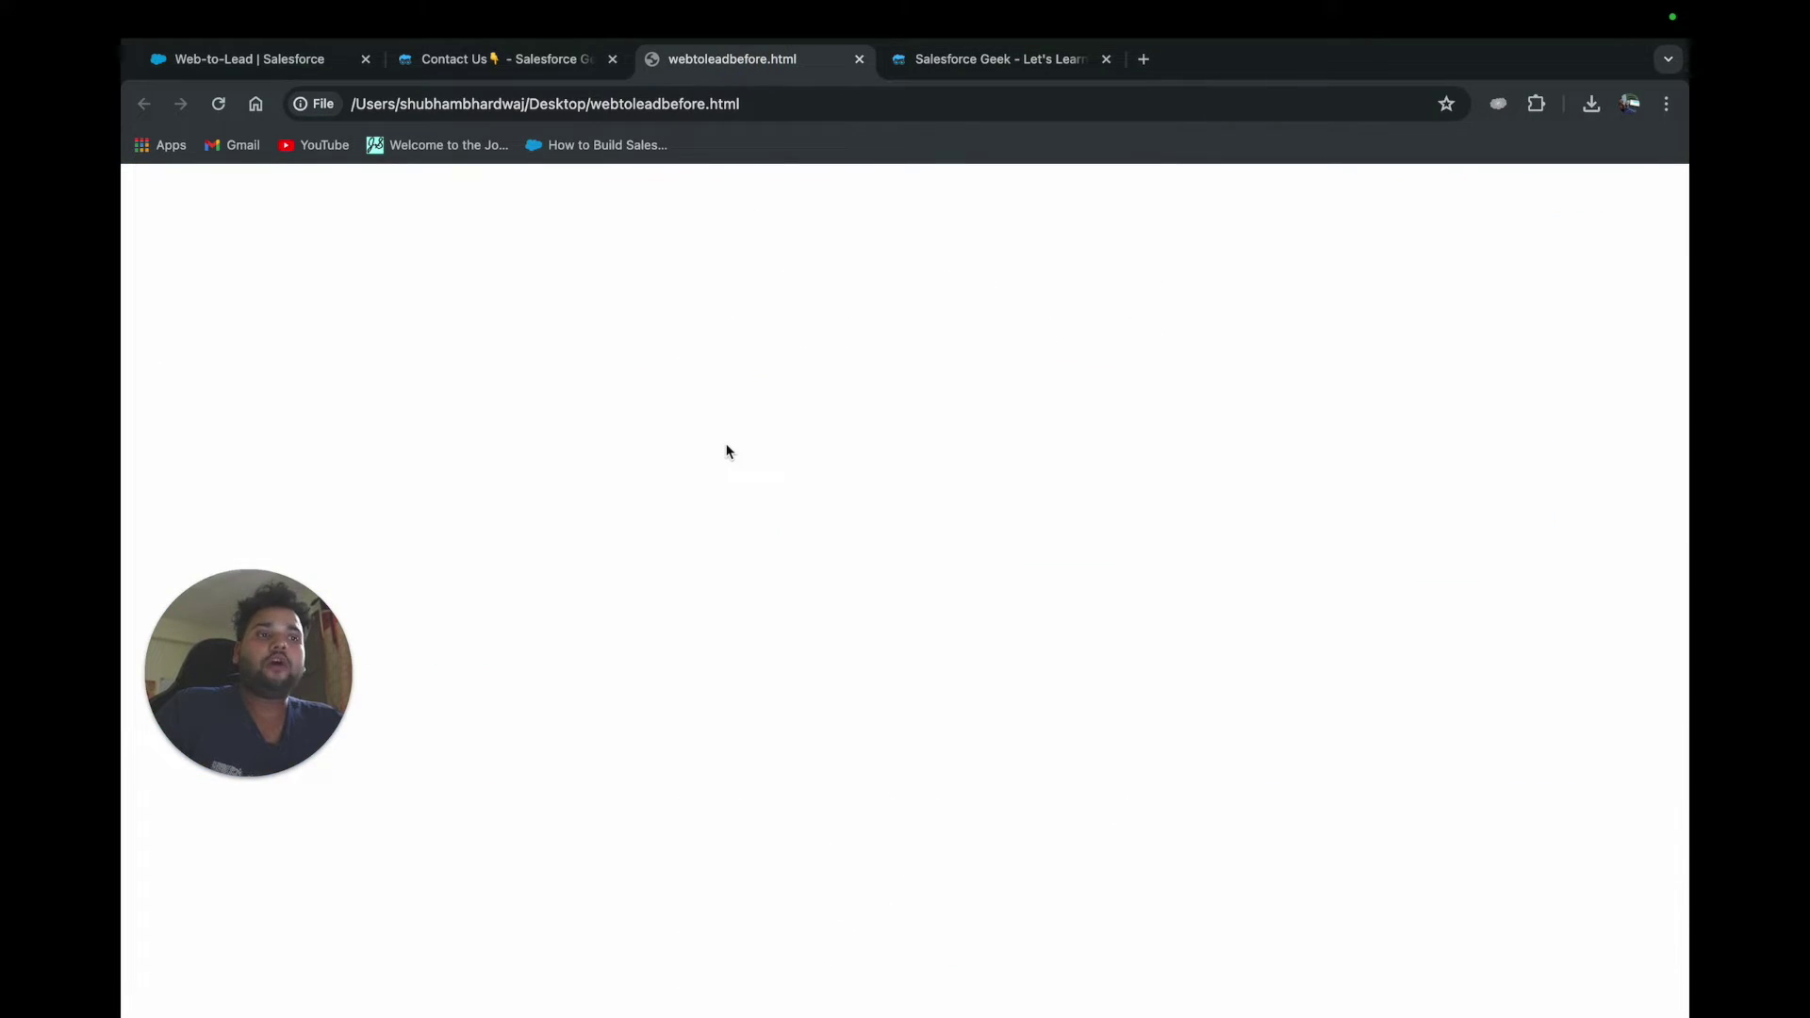
{"action": "key", "text": "F11"}
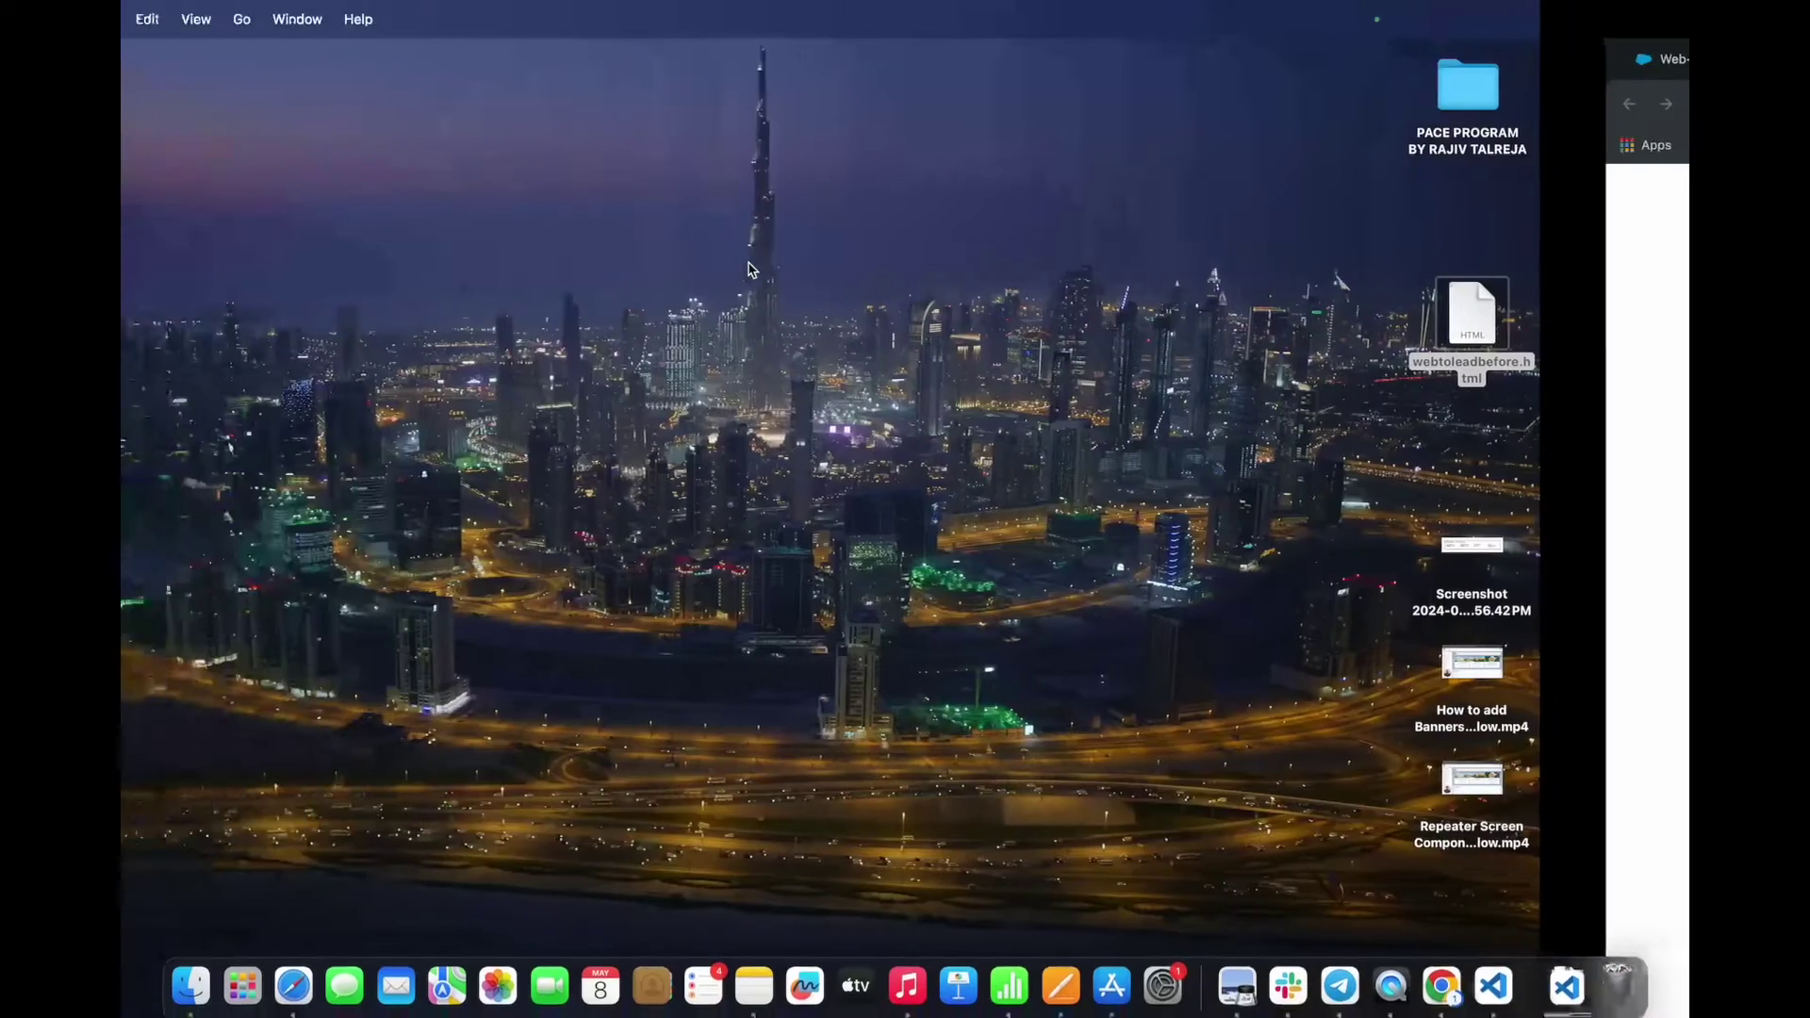
{"action": "left_click", "coordinate": [1508, 981]}
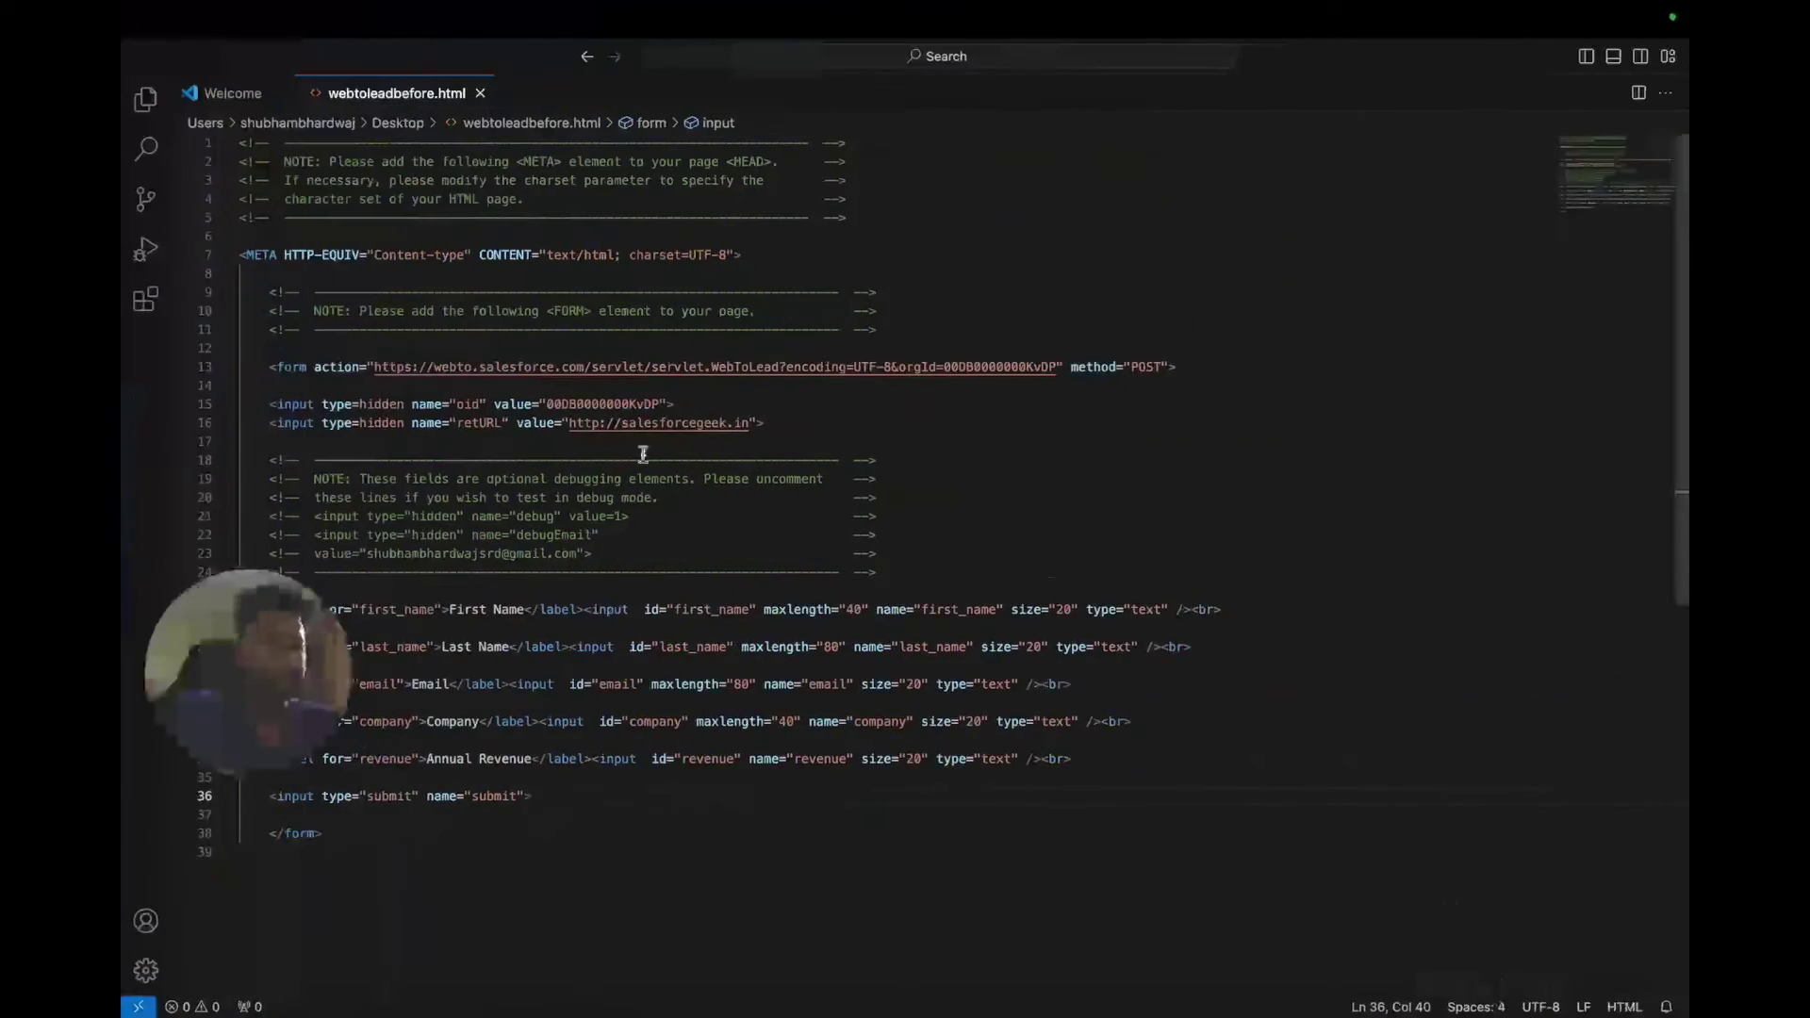
{"action": "left_click", "coordinate": [930, 829]}
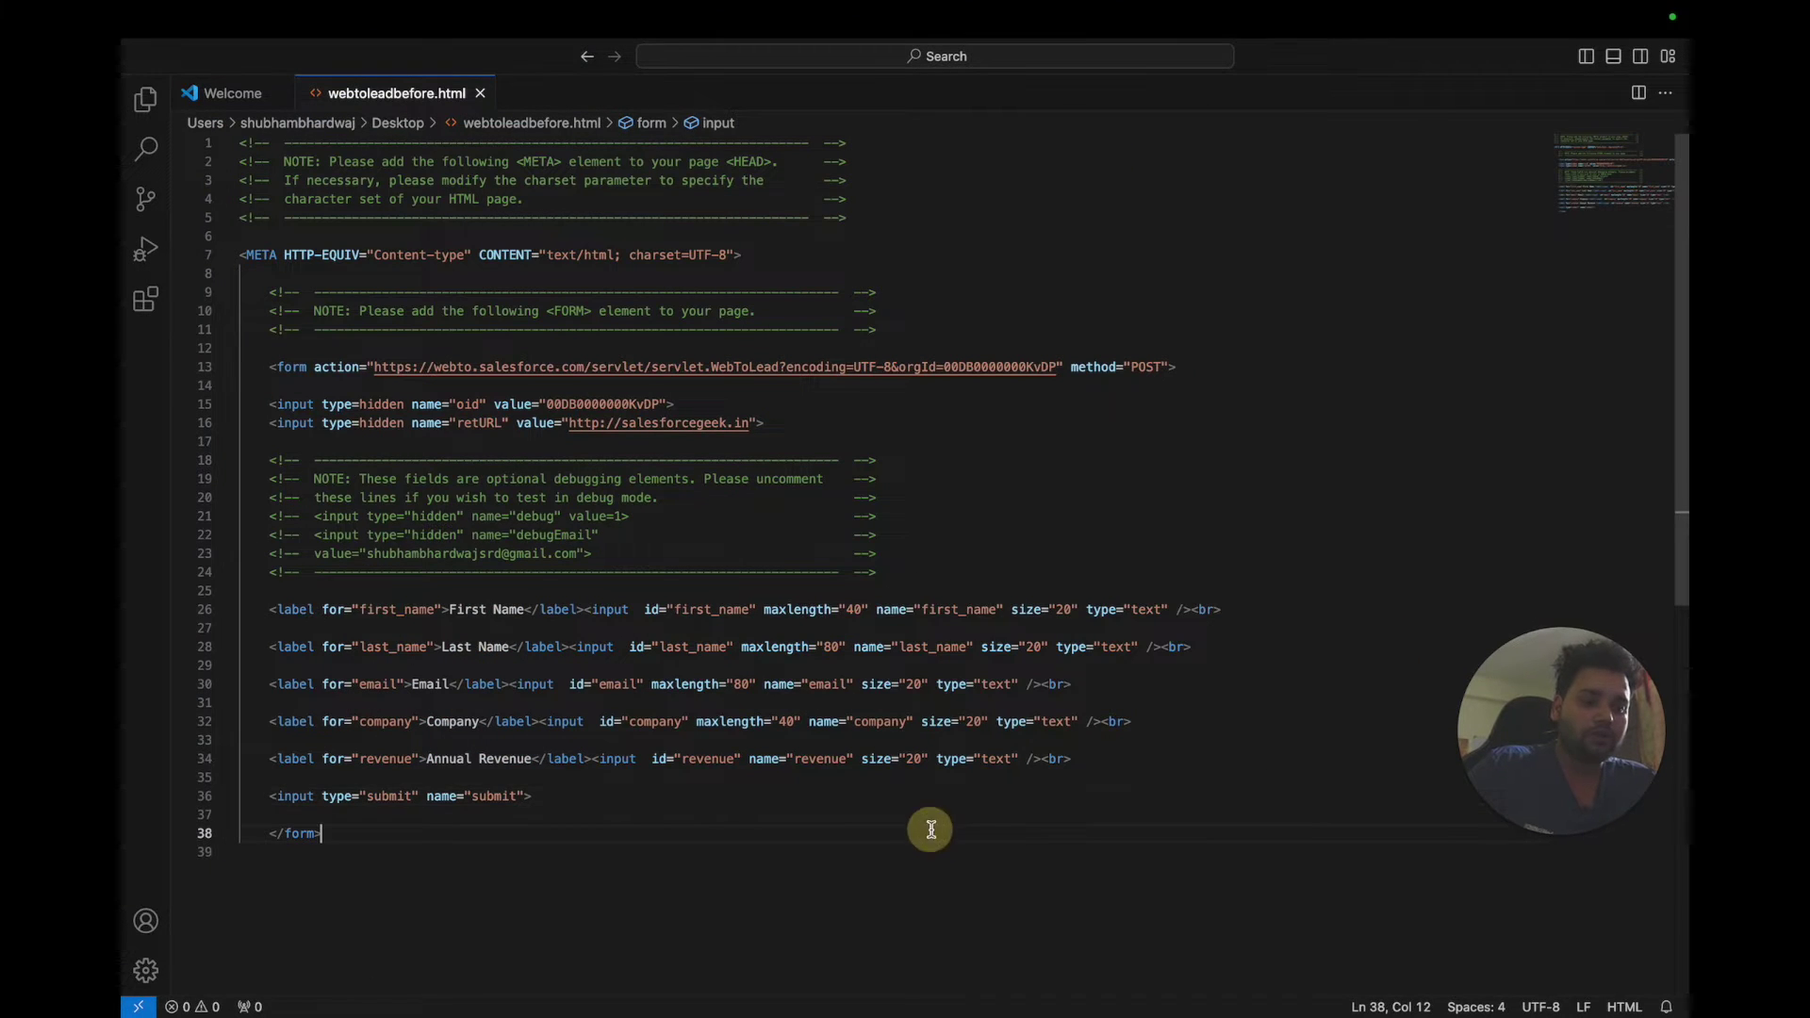
{"action": "key", "text": "super+a"}
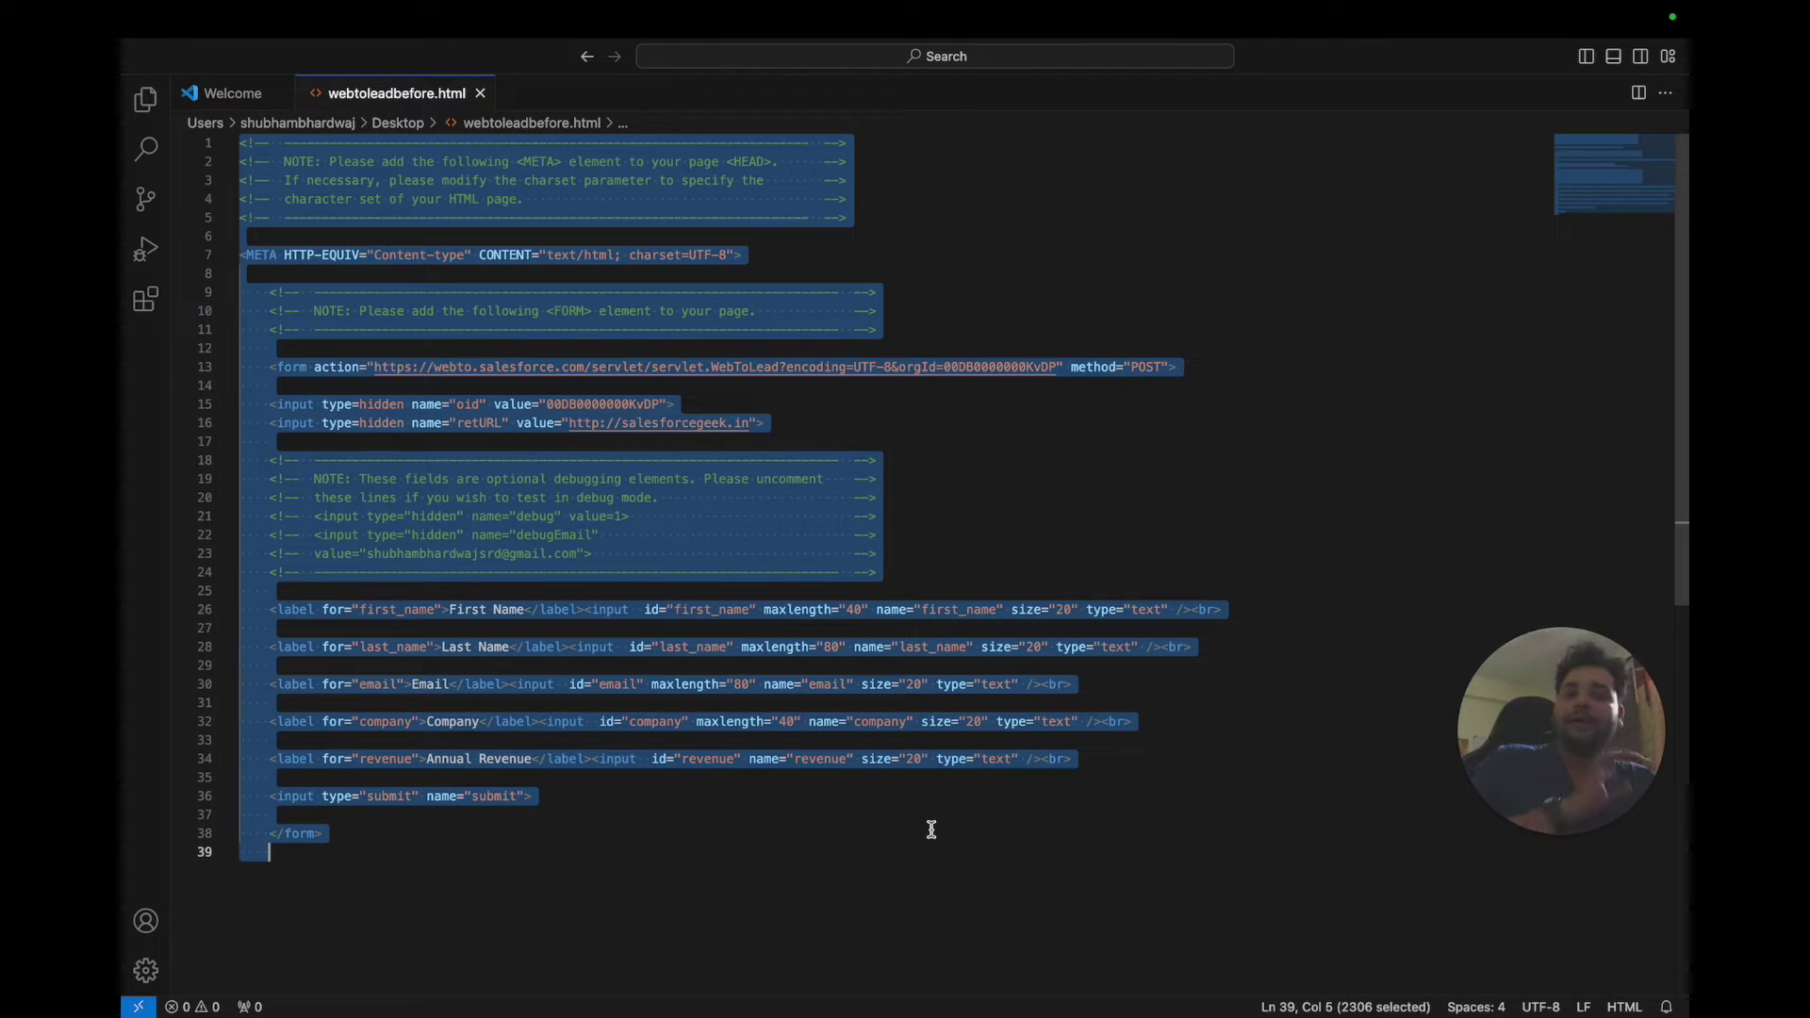
Step: Switch back to the browser and open ChatGPT in a new tab
{"action": "key", "text": "super+Tab"}
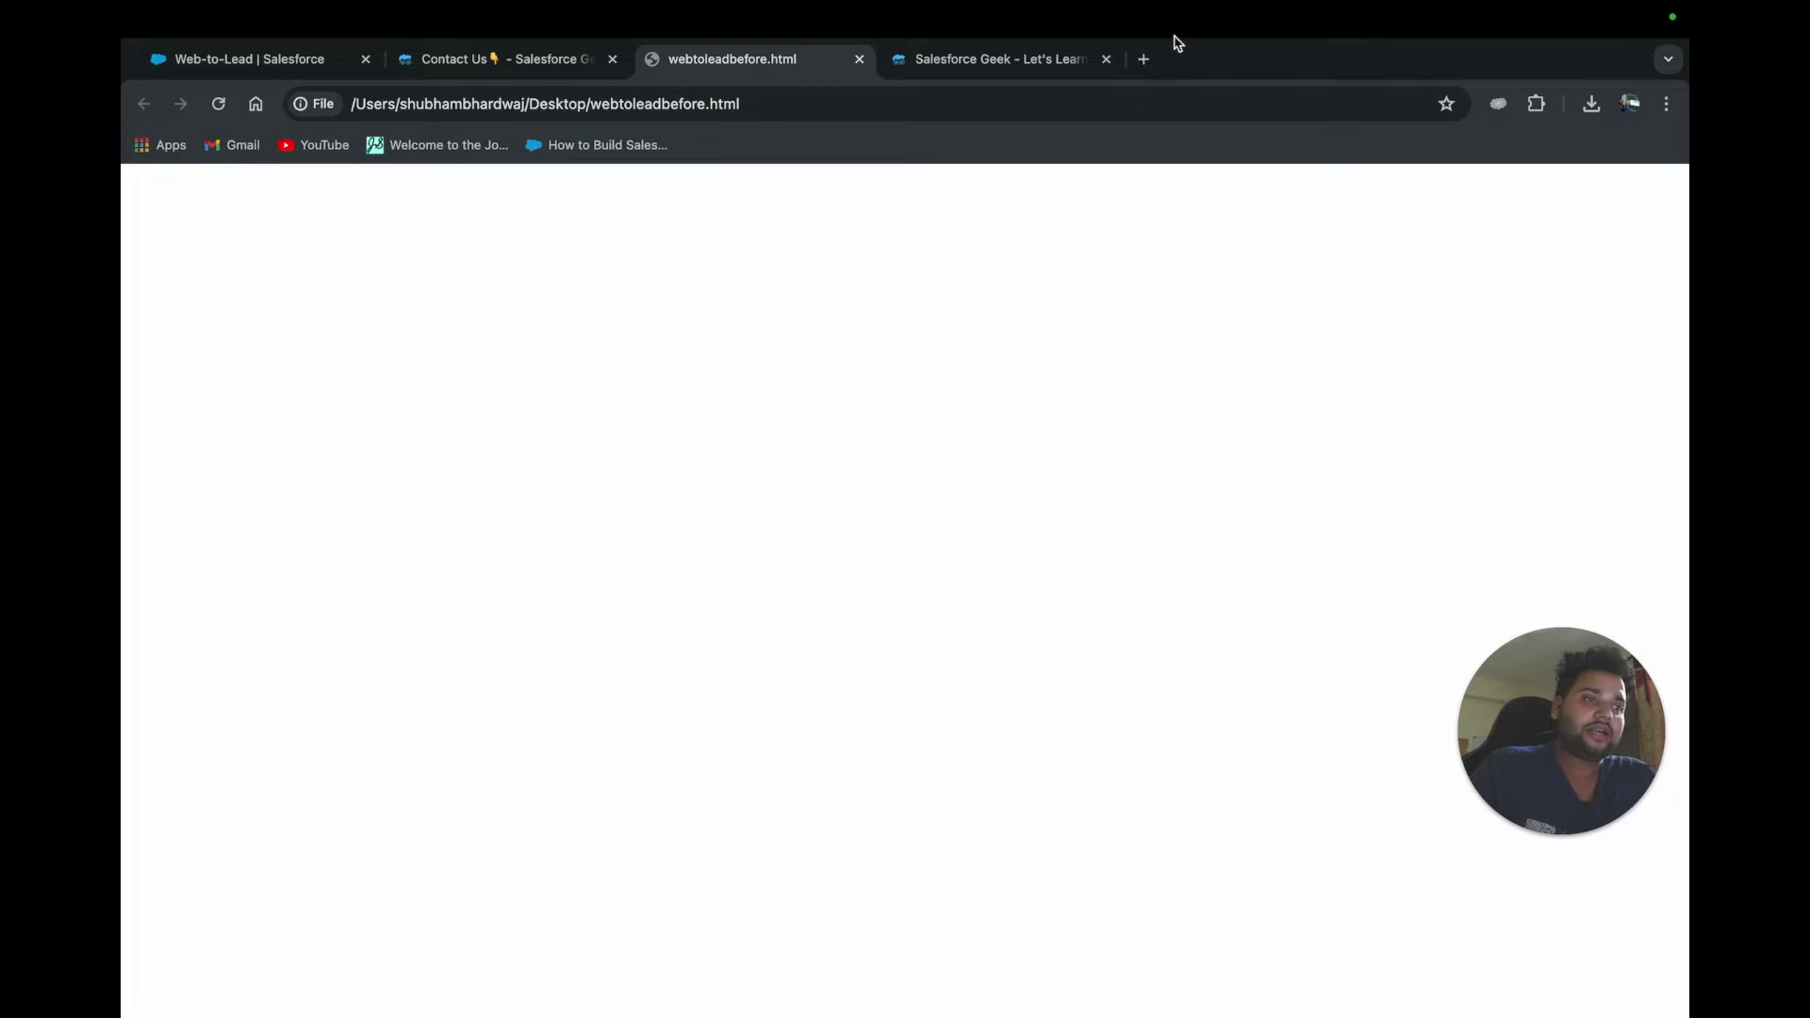
{"action": "left_click", "coordinate": [1143, 58]}
{"action": "type", "text": "cha"}
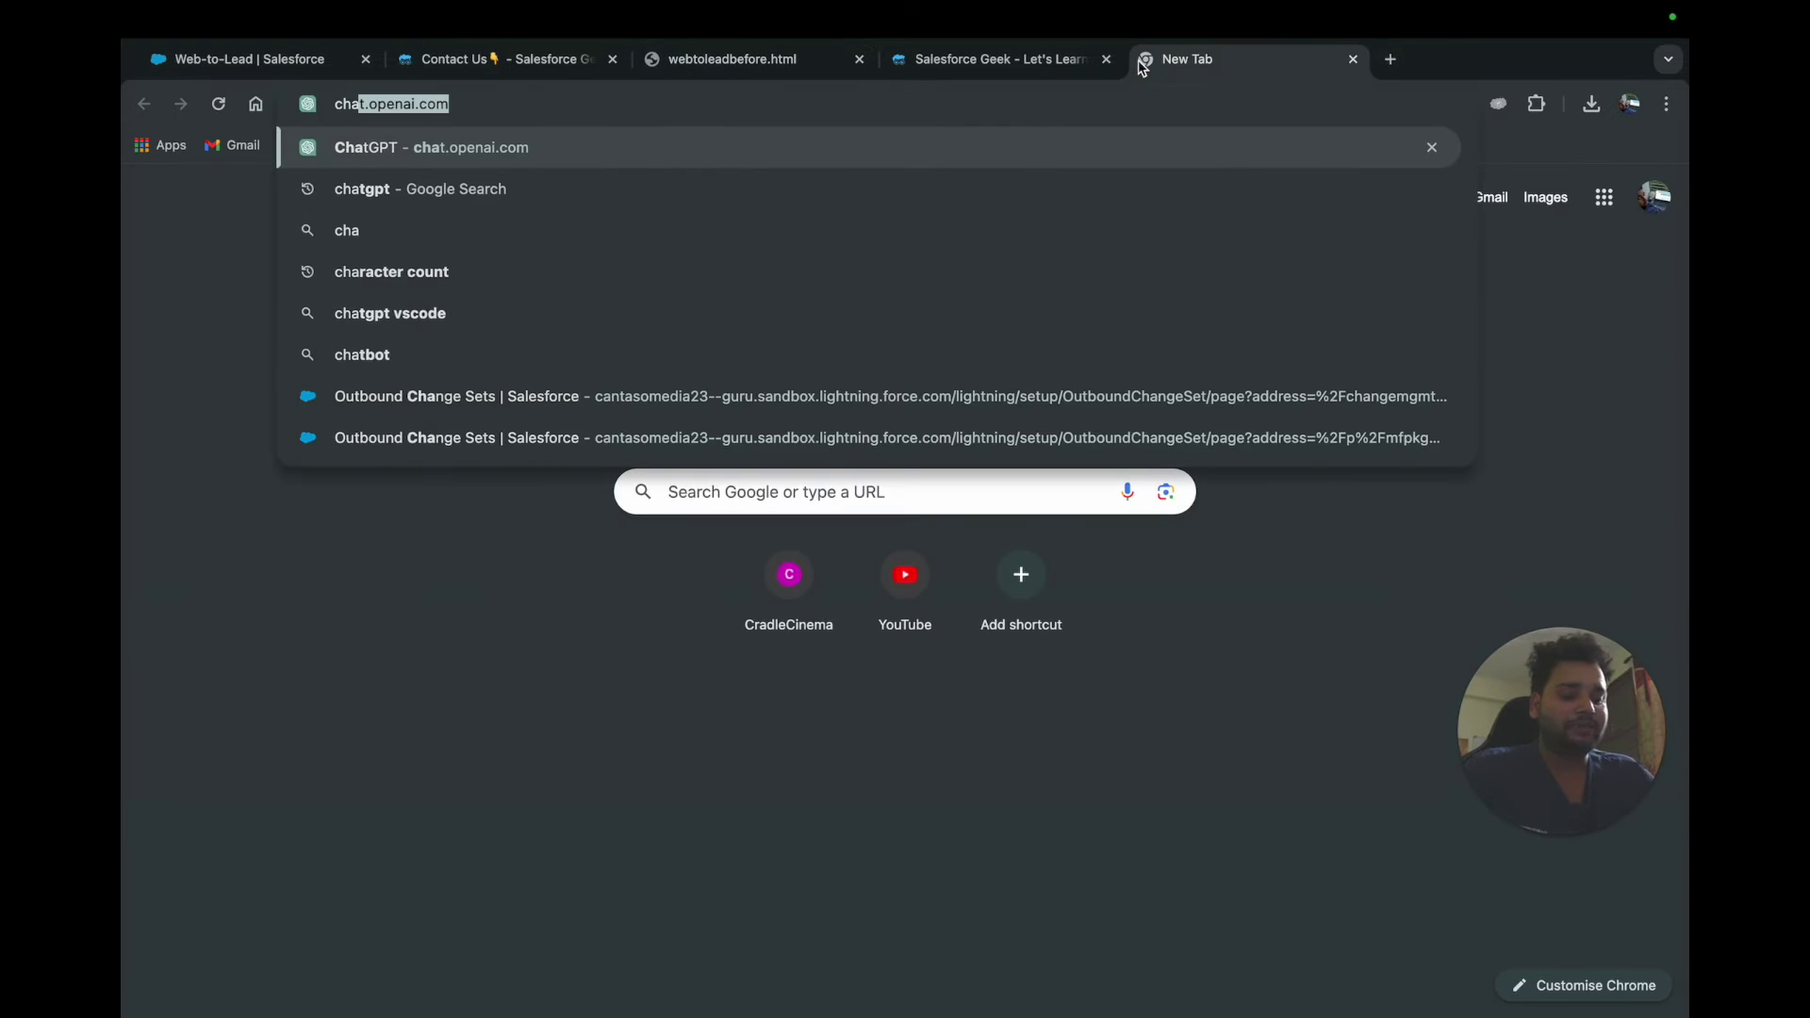
{"action": "type", "text": "tgp"}
{"action": "key", "text": "Return"}
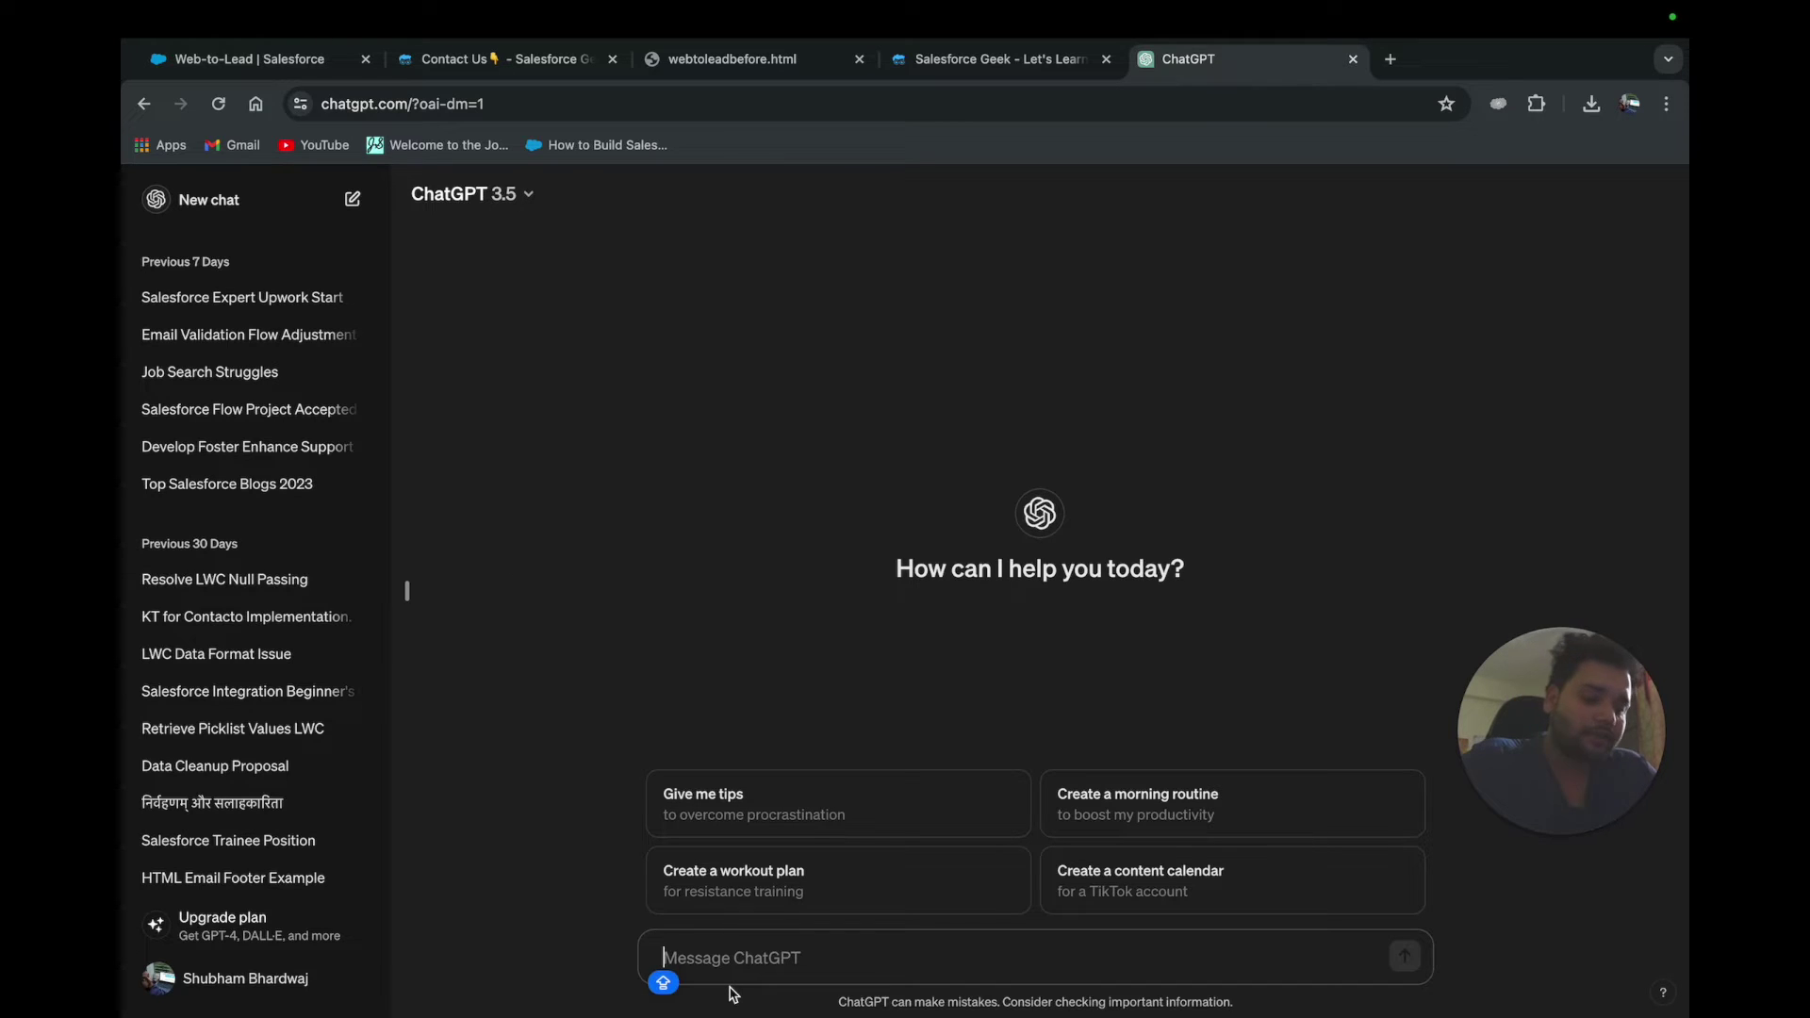
Step: Ask ChatGPT "Please help me to make a very beautiful form which looks good for my wesbite by using the below html code", followed by the form code
{"action": "type", "text": "Ple"}
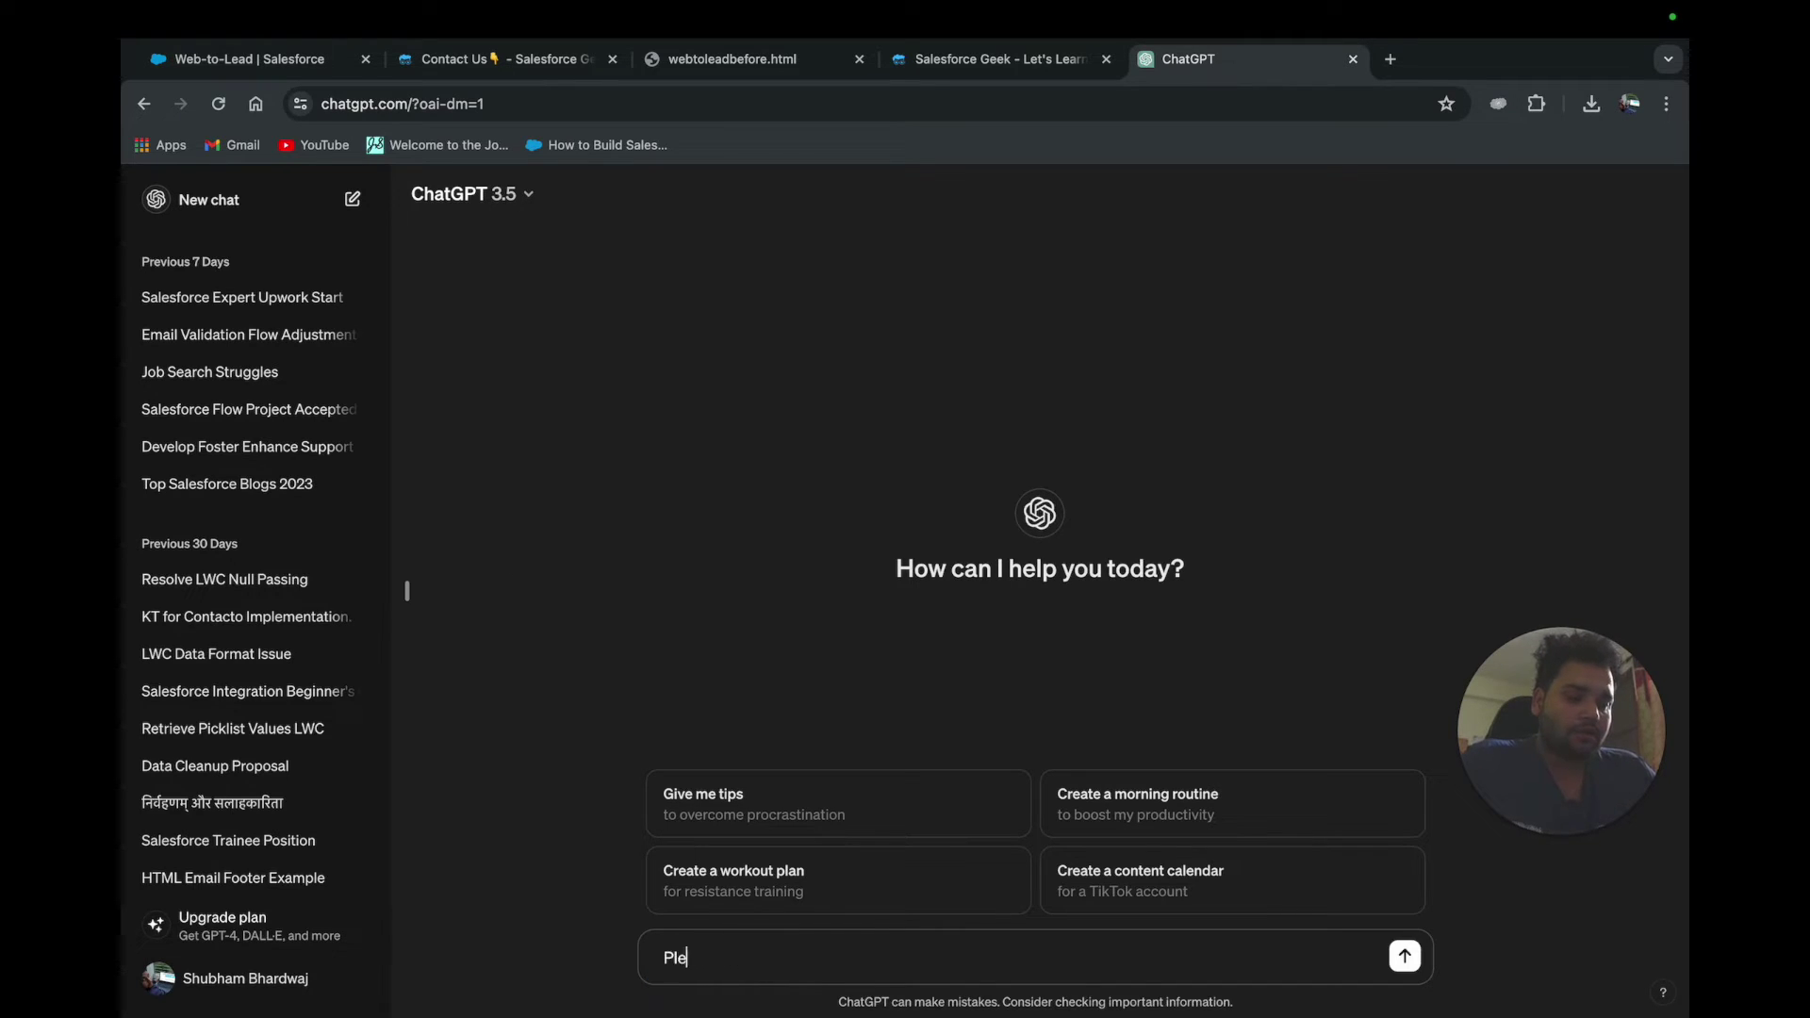
{"action": "type", "text": "ase help me t"}
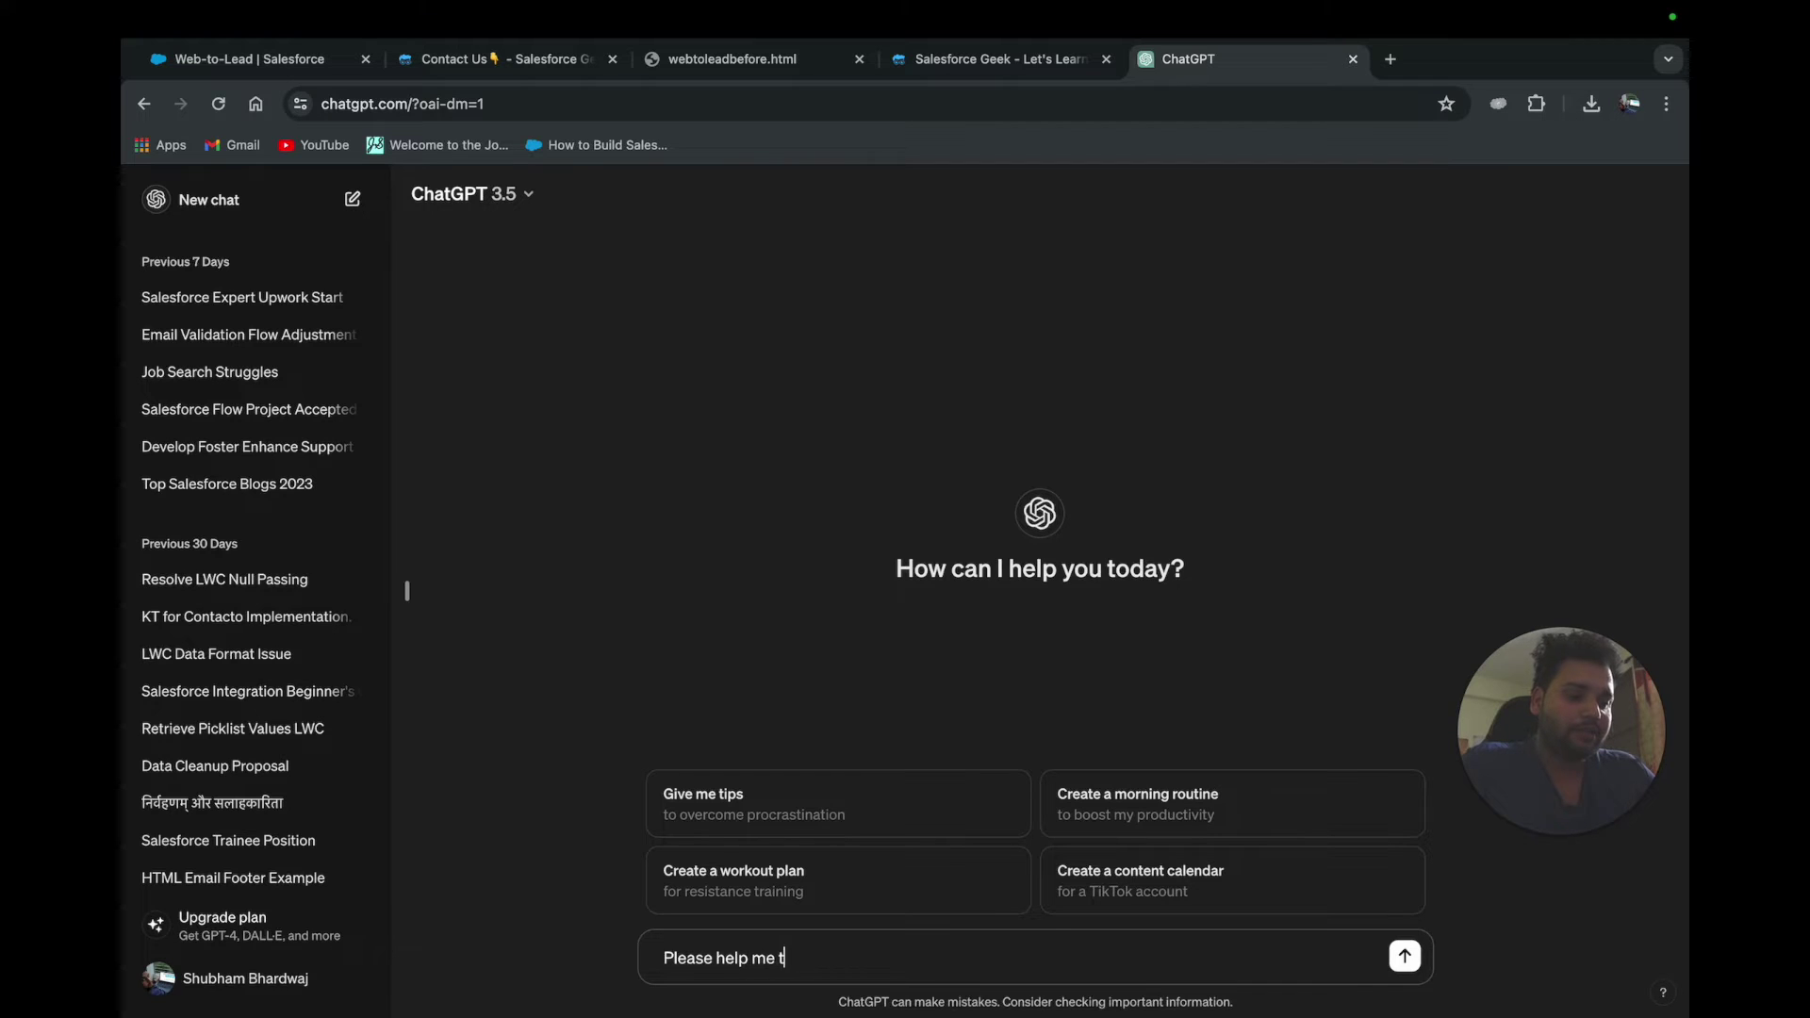
{"action": "type", "text": "o"}
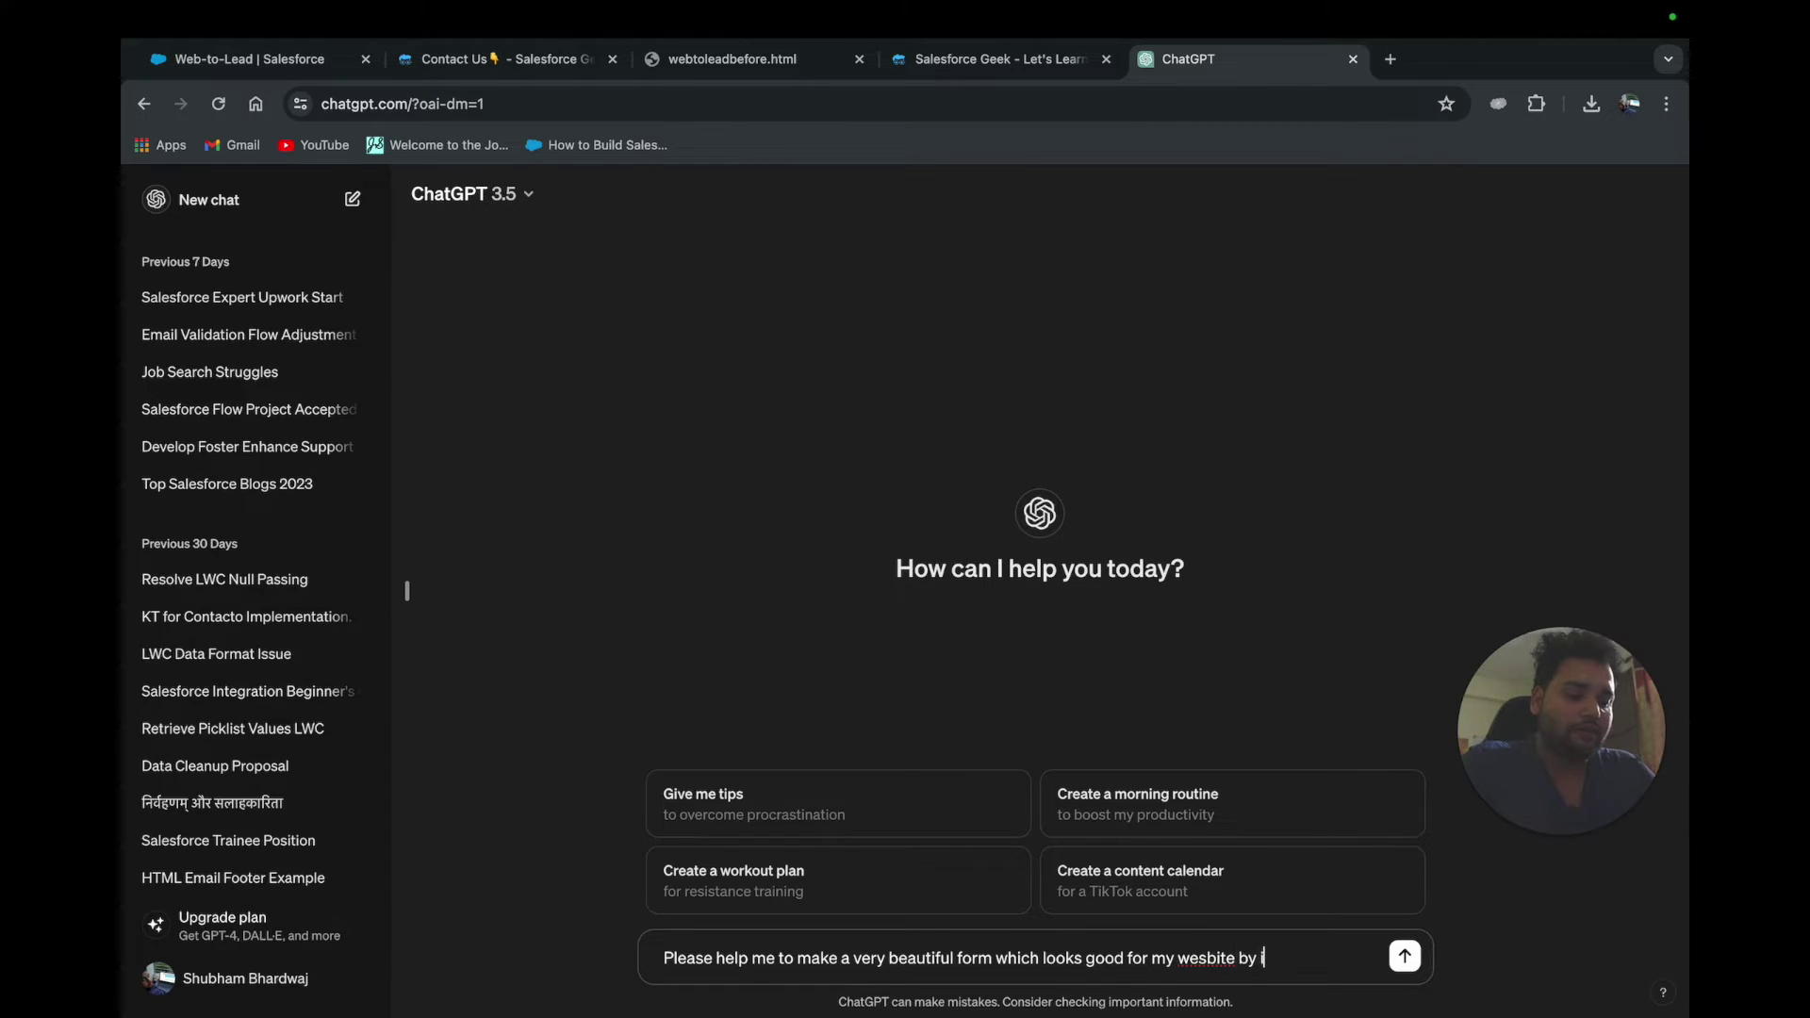
{"action": "type", "text": "using the below html co"}
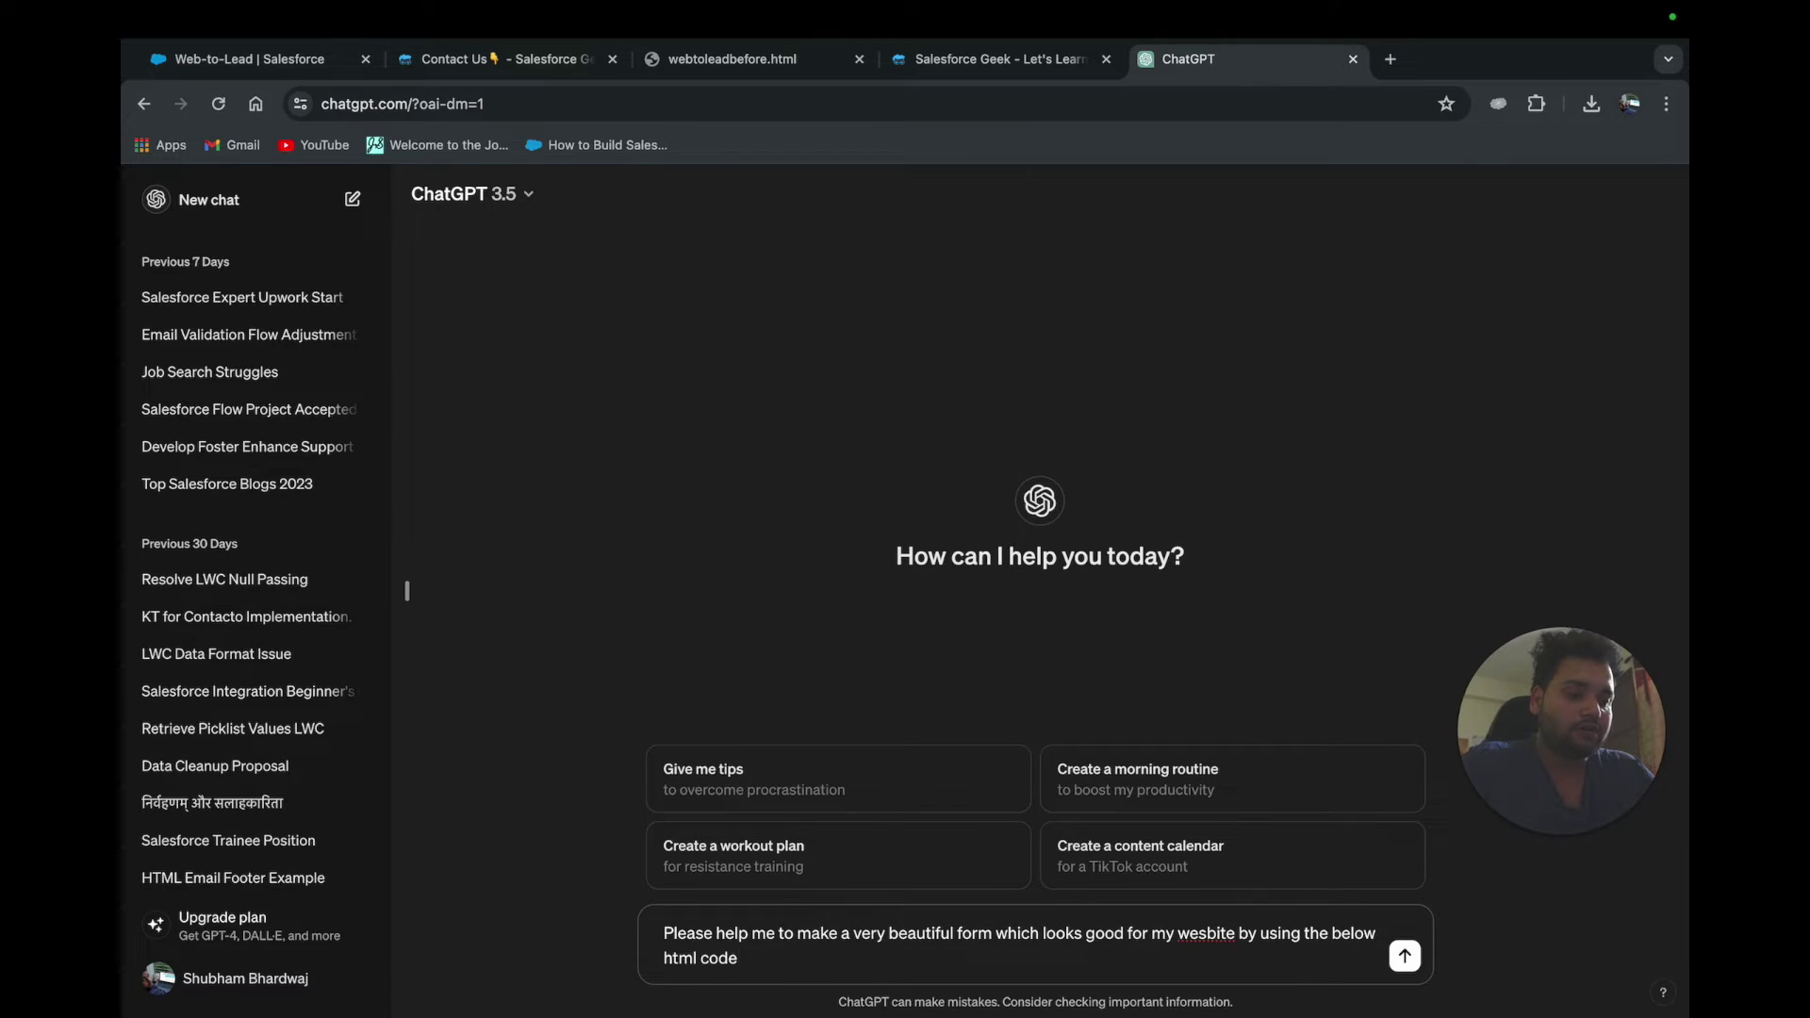
{"action": "type", "text": "de"}
{"action": "key", "text": "shift+Return"}
{"action": "key", "text": "shift+Return"}
{"action": "key", "text": "super+v"}
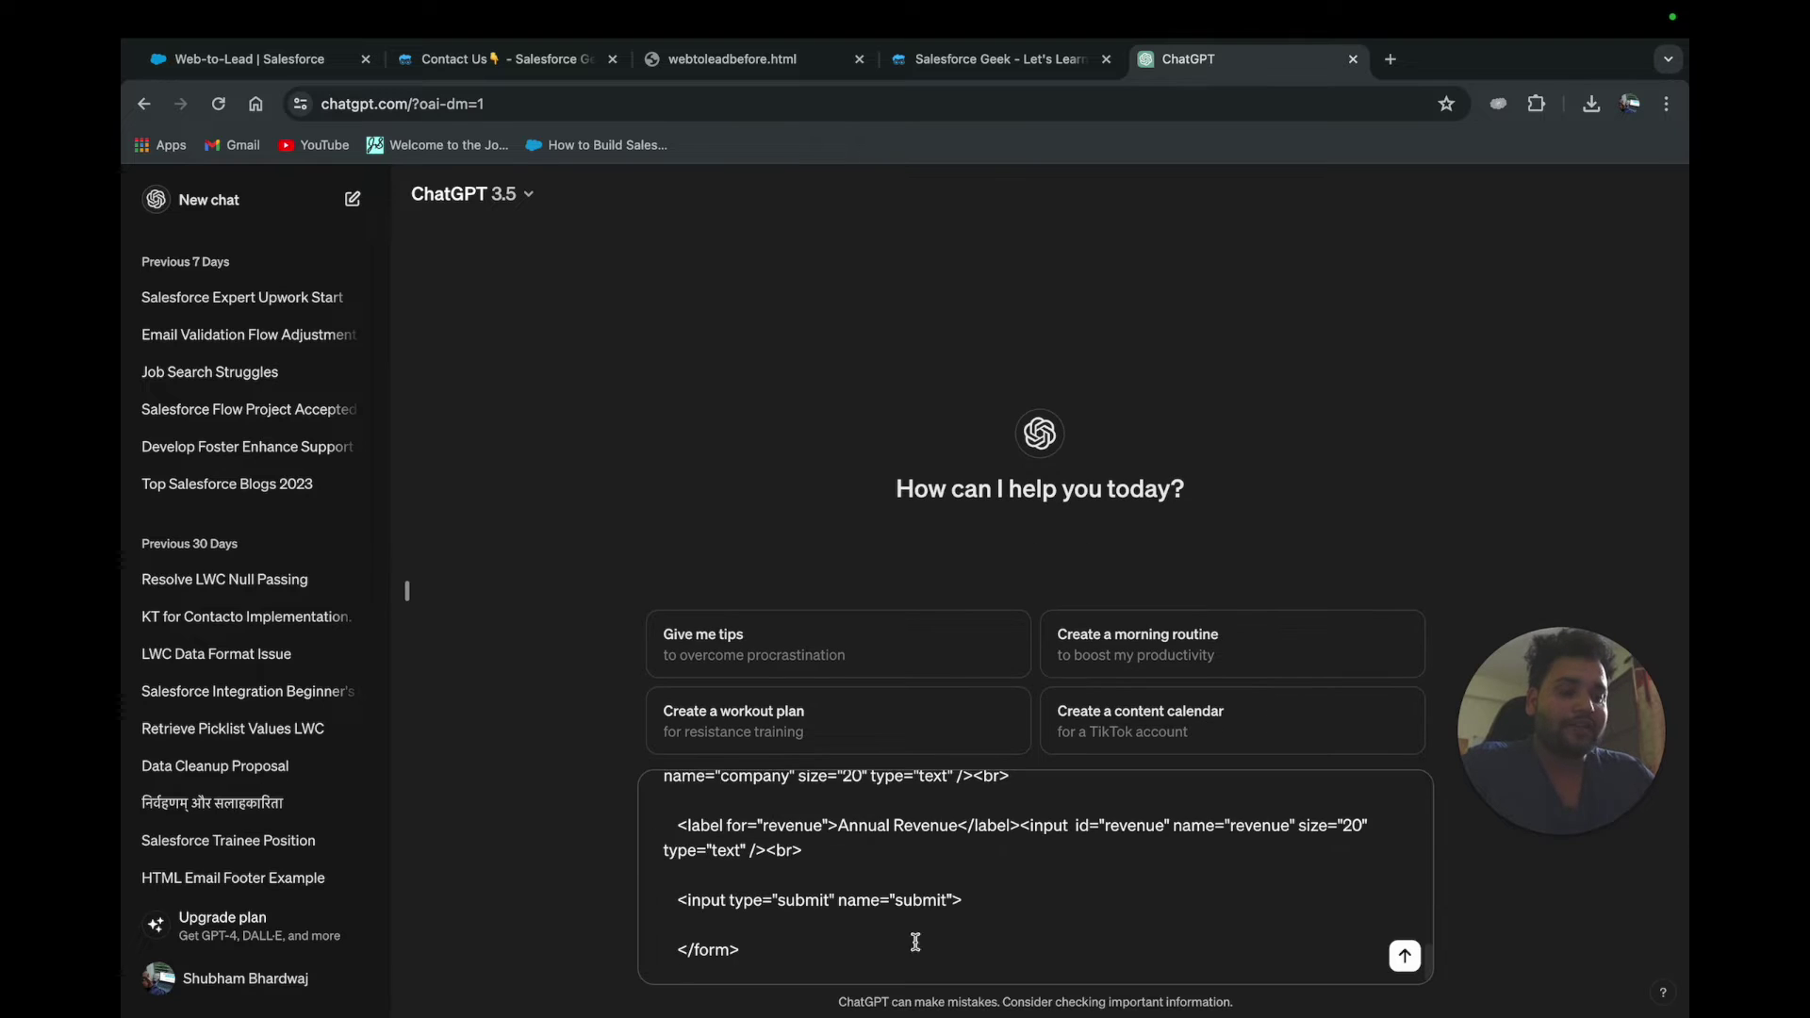
{"action": "left_click", "coordinate": [1405, 956]}
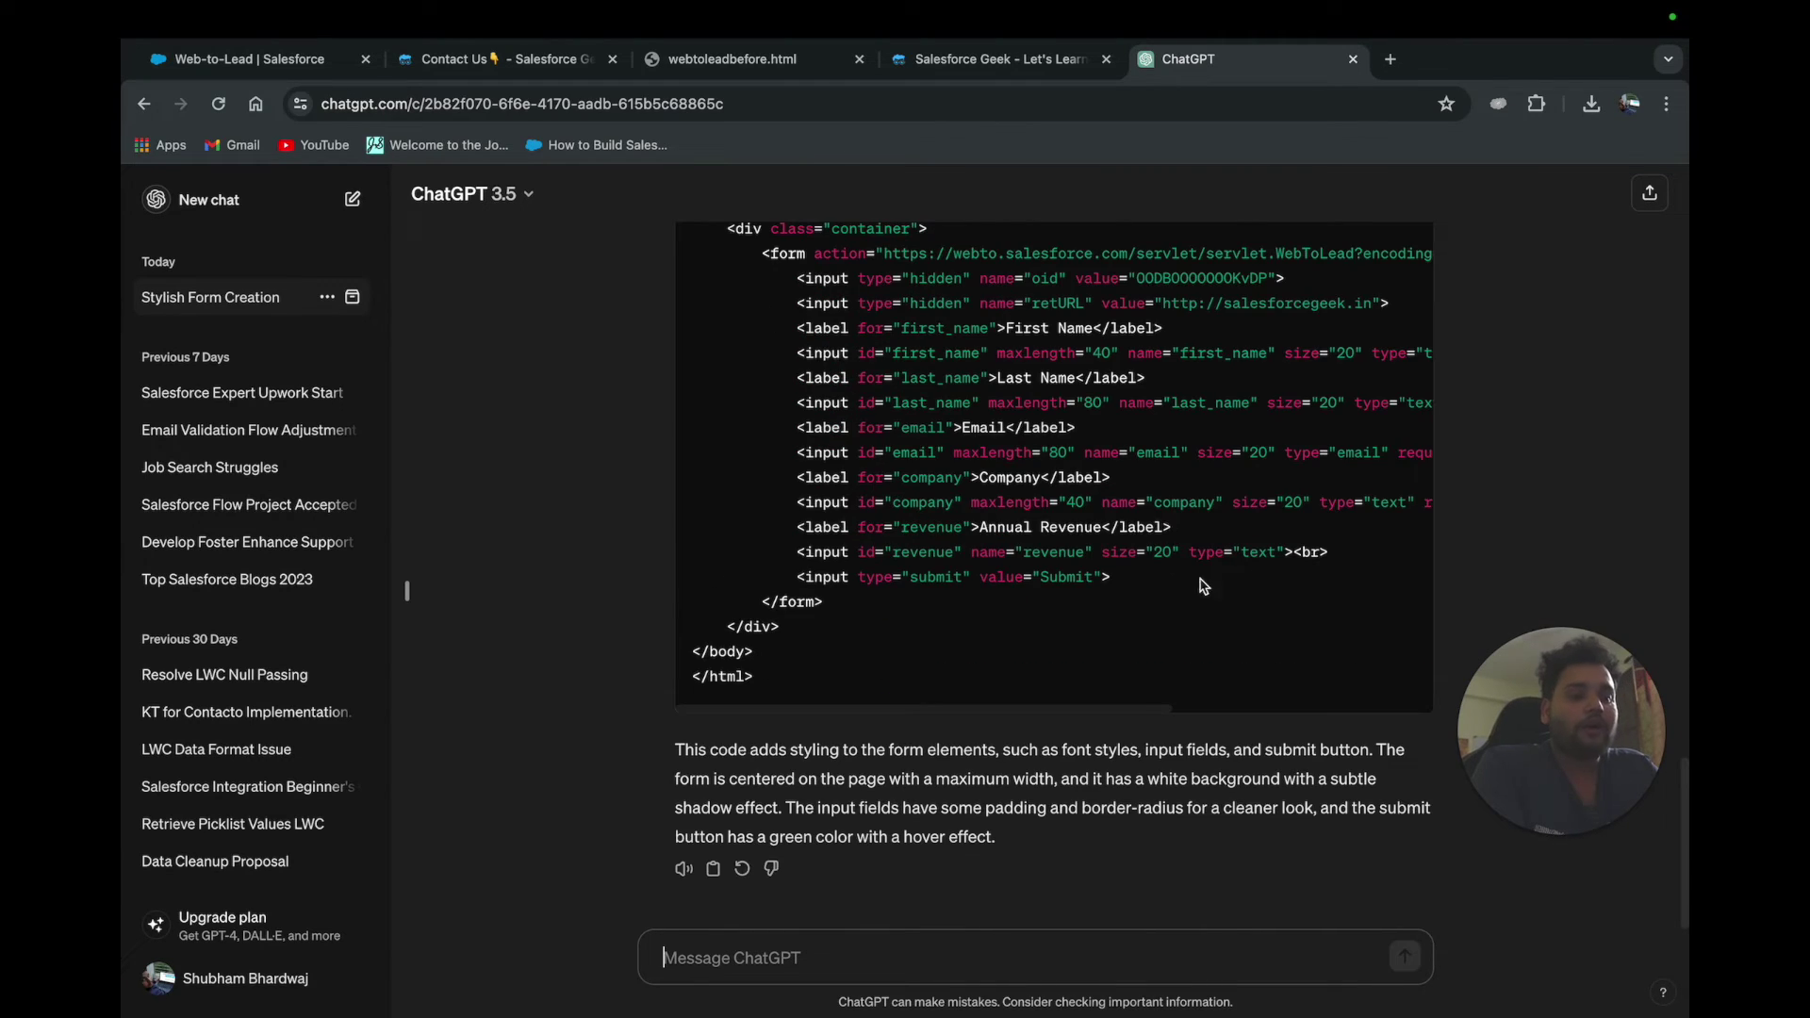
Step: Open the All Open Leads list in Salesforce and sort it by Created Date, newest first
{"action": "left_click", "coordinate": [273, 58]}
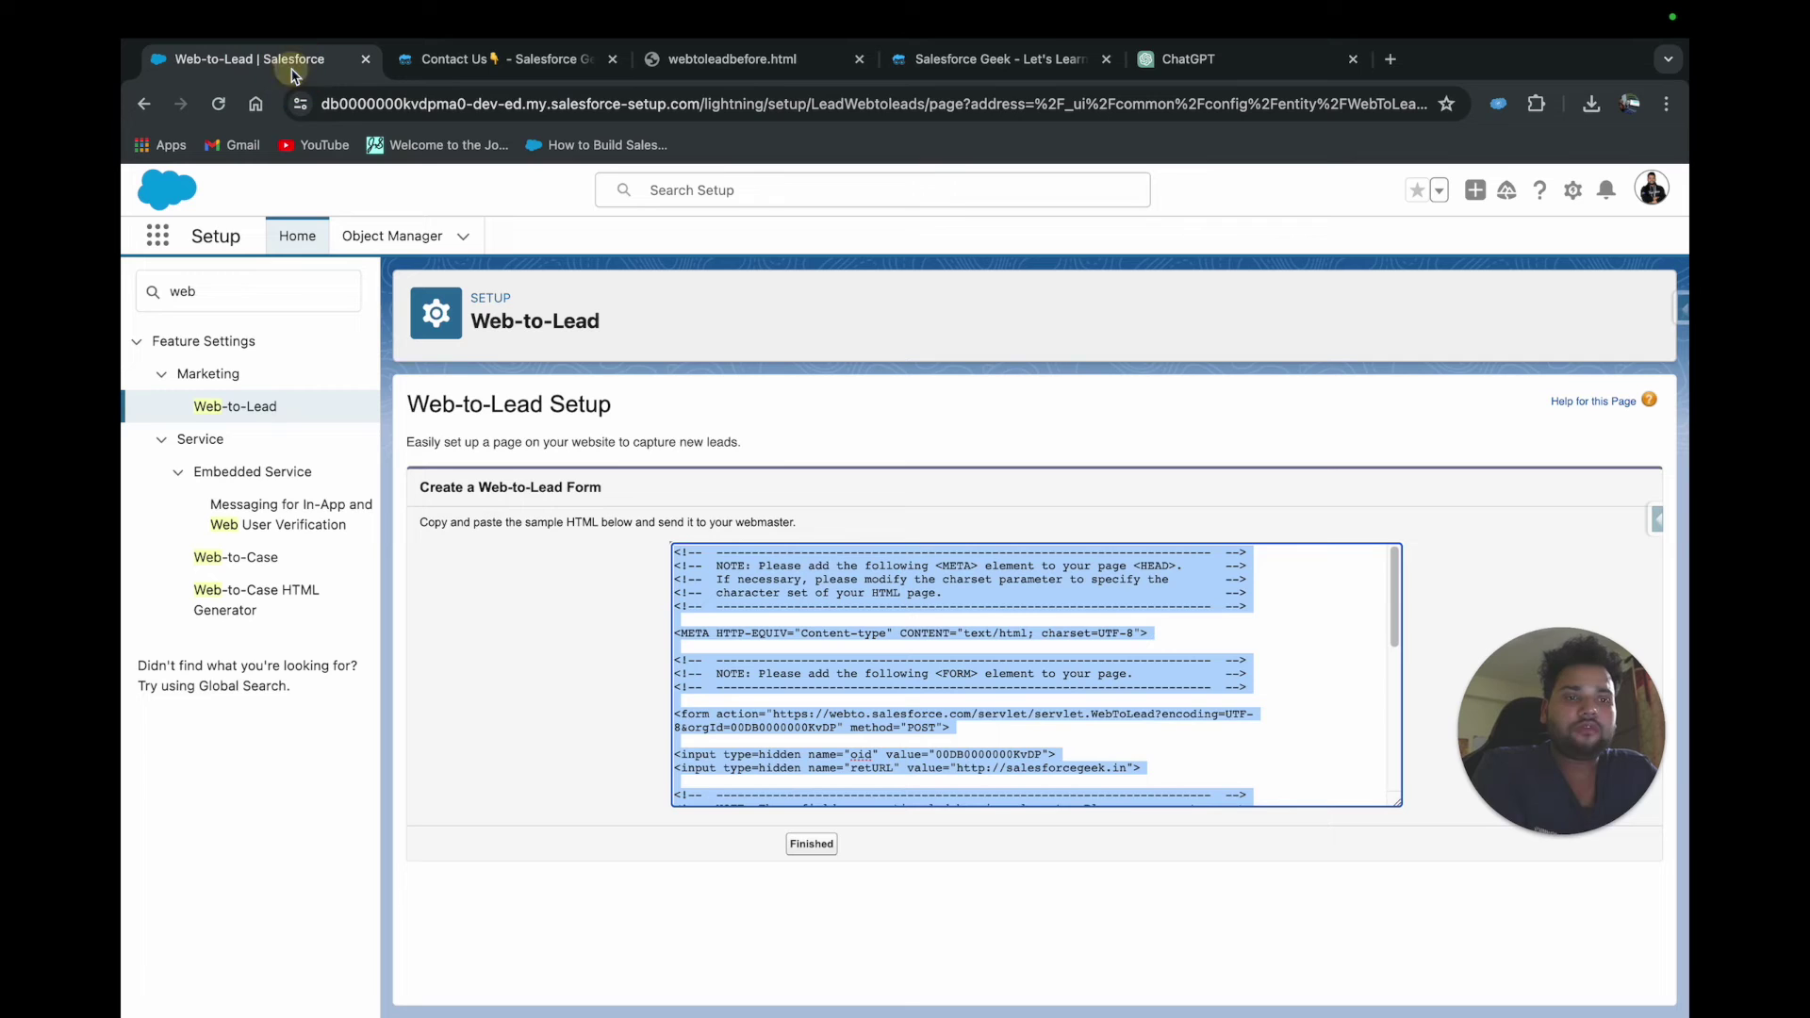
{"action": "left_click", "coordinate": [157, 235]}
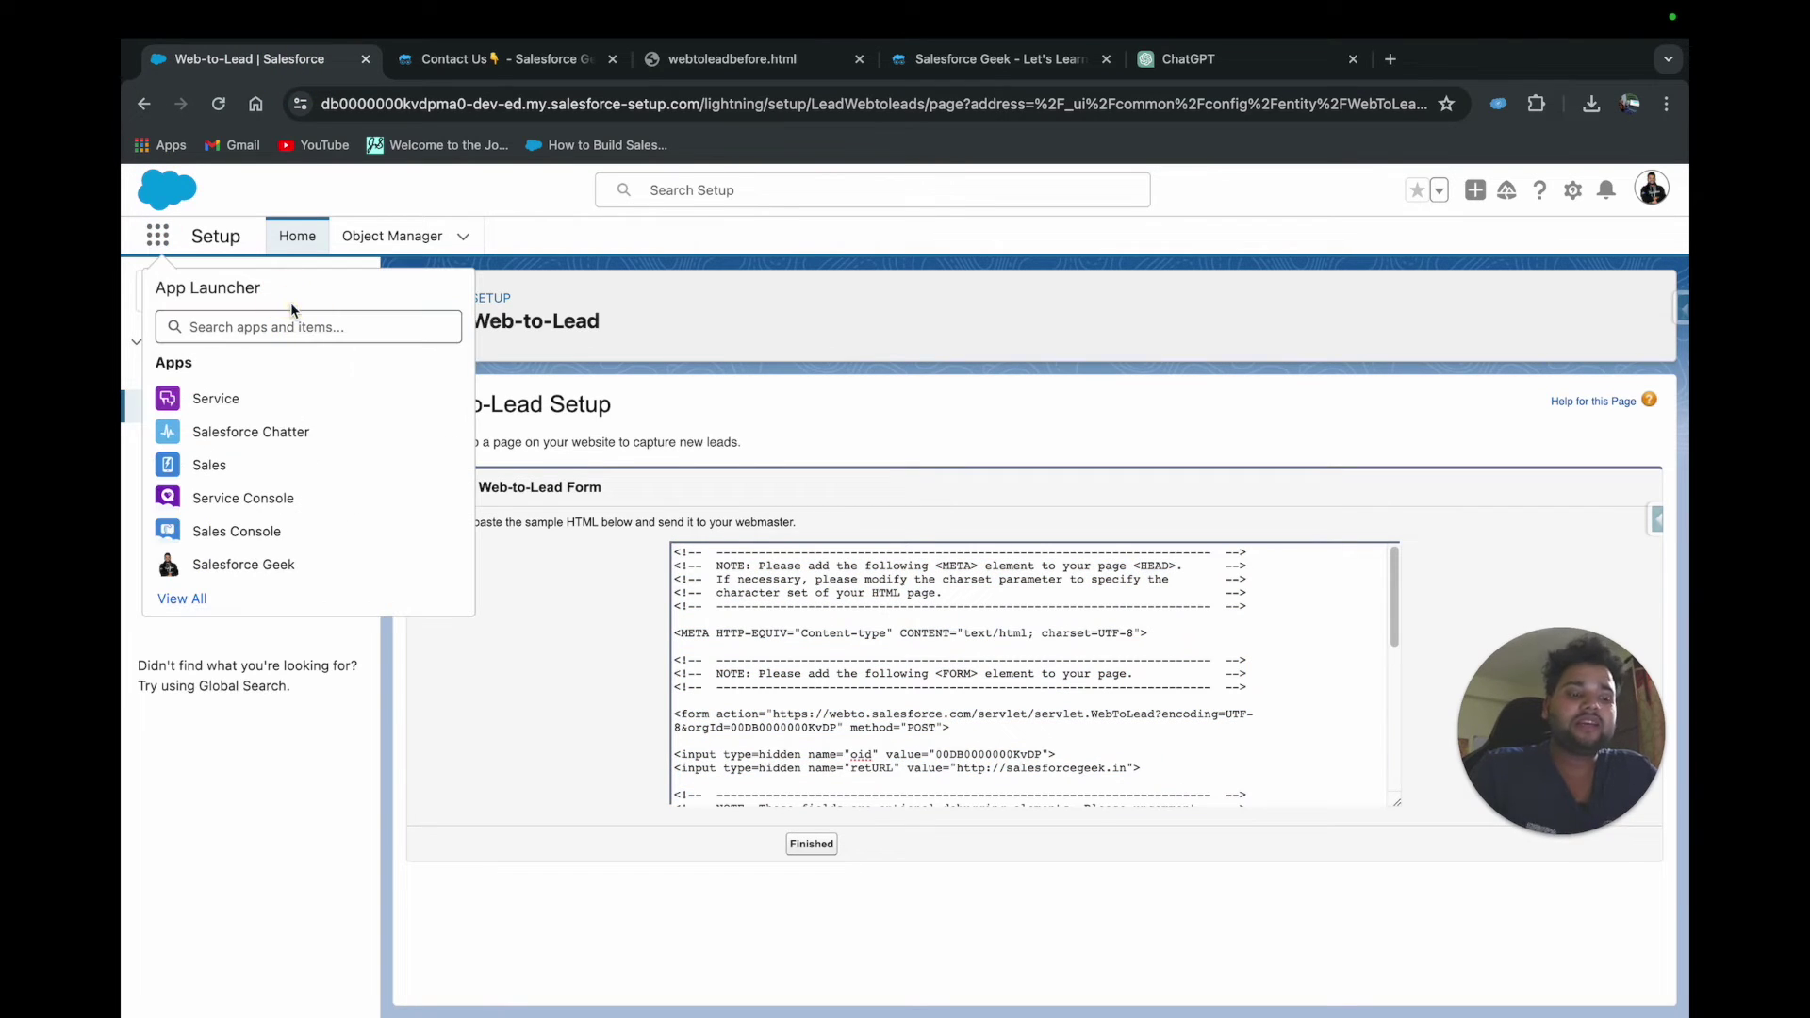
{"action": "left_click", "coordinate": [266, 323]}
{"action": "type", "text": "web"}
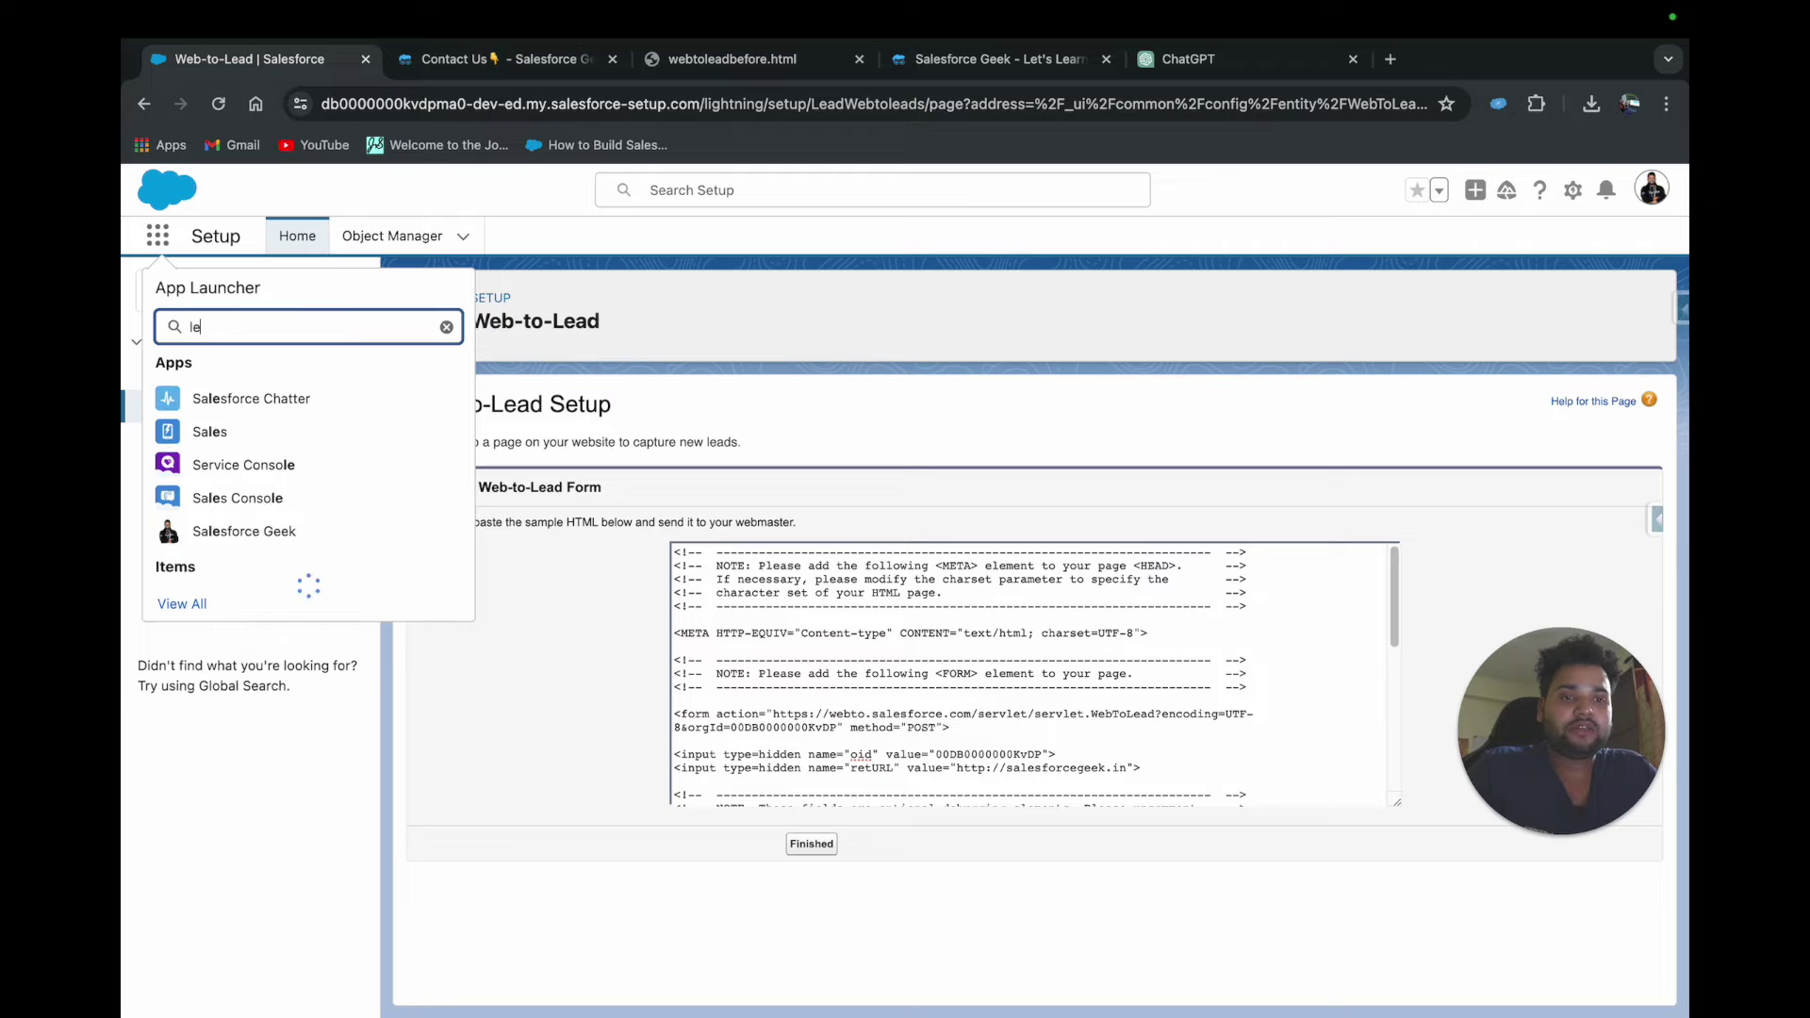
{"action": "left_click", "coordinate": [176, 458]}
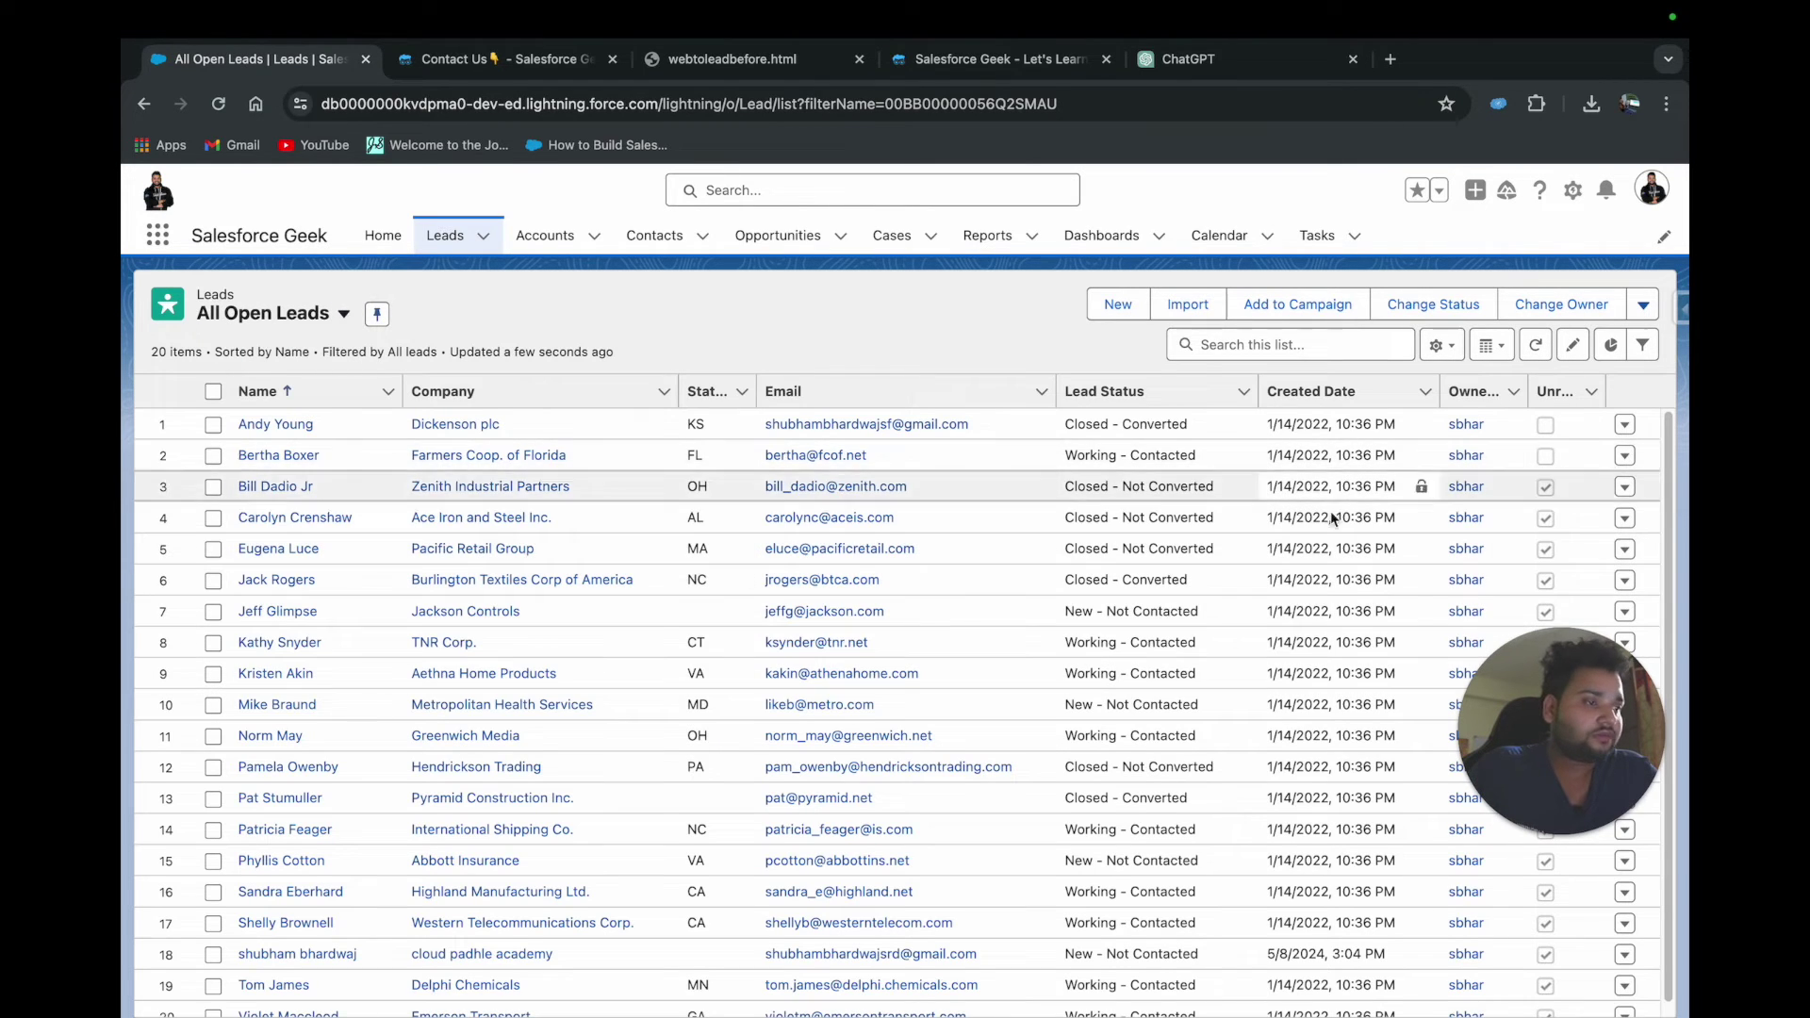
{"action": "left_click", "coordinate": [1321, 401]}
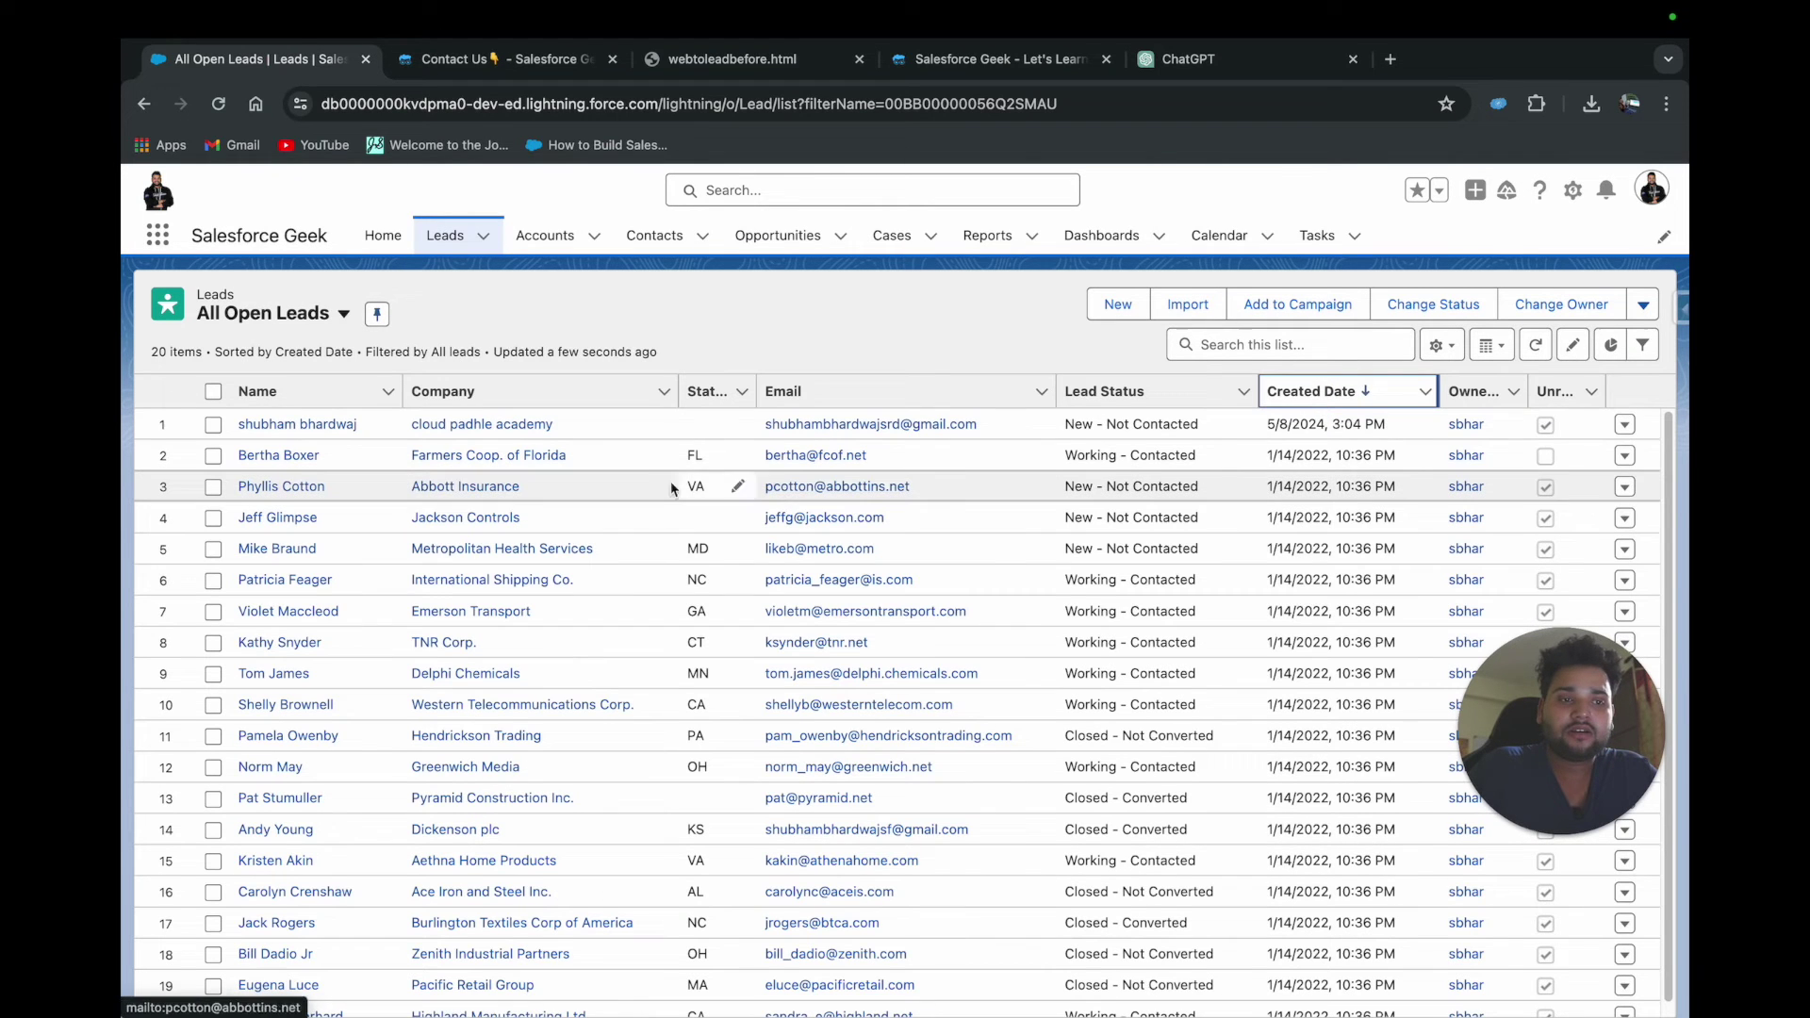
Step: Open the newest lead and examine its details, including the Annual Revenue
{"action": "left_click", "coordinate": [280, 427]}
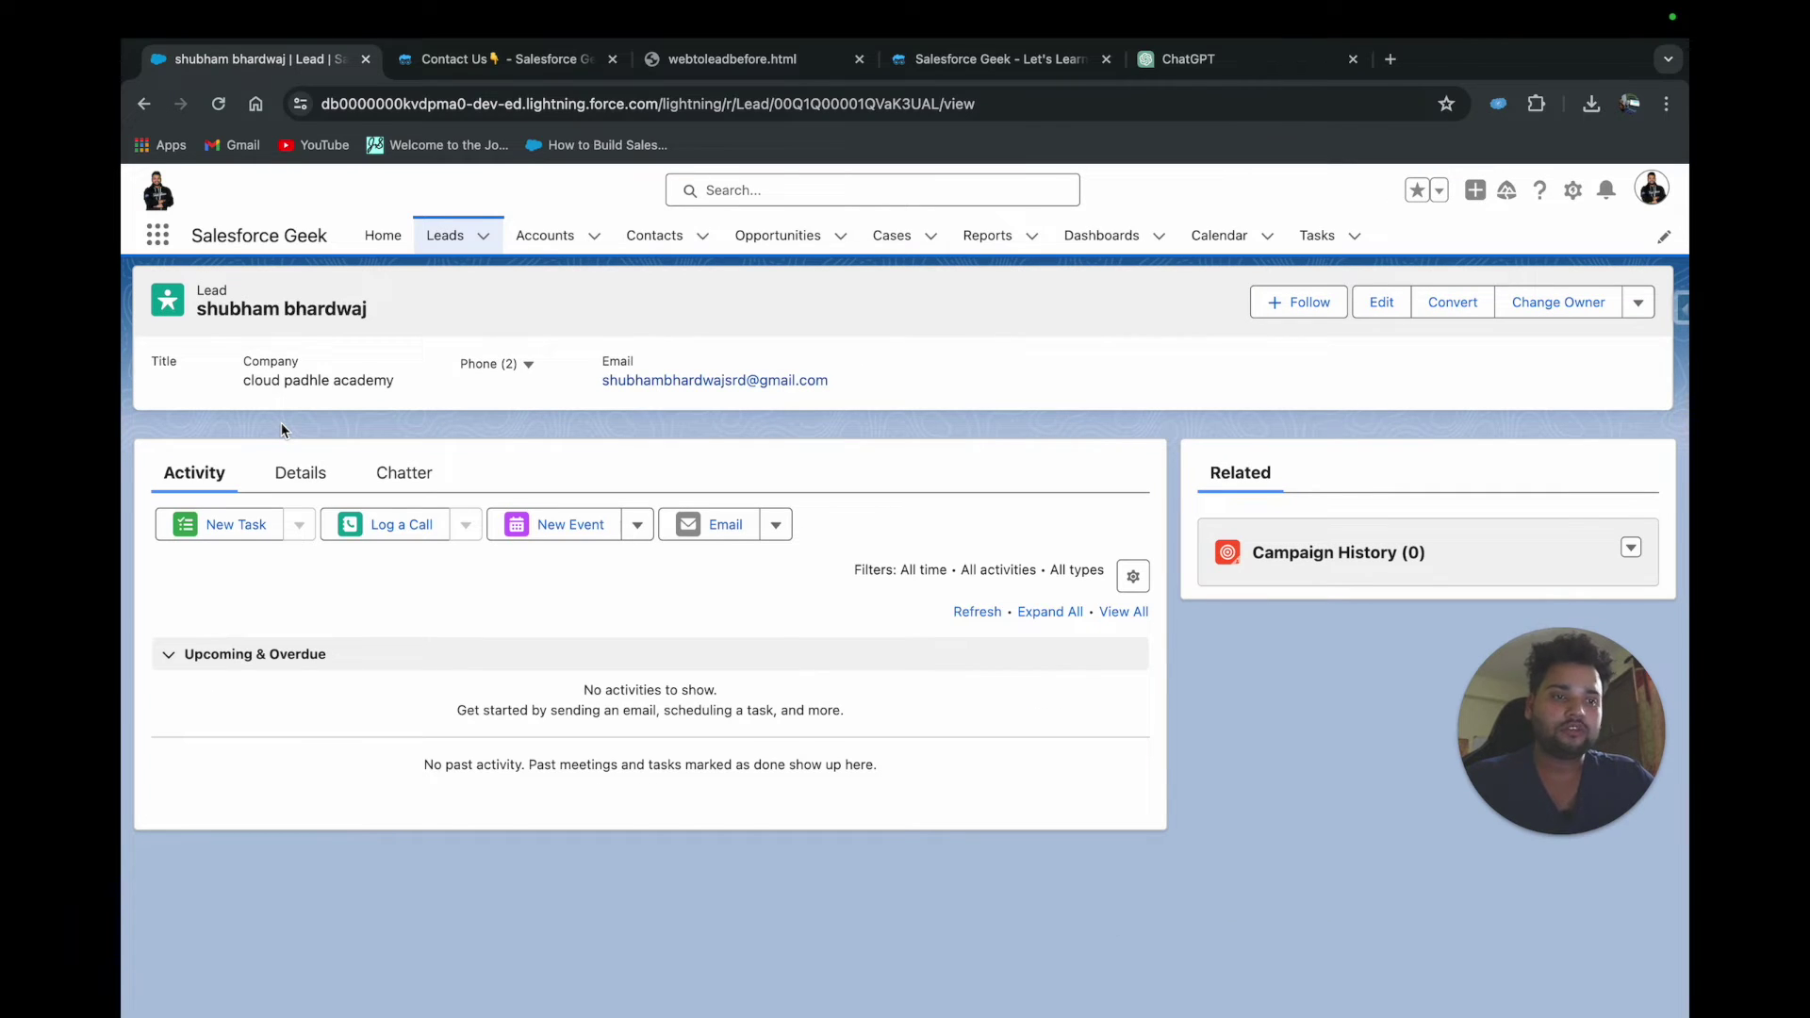
{"action": "left_click", "coordinate": [302, 534]}
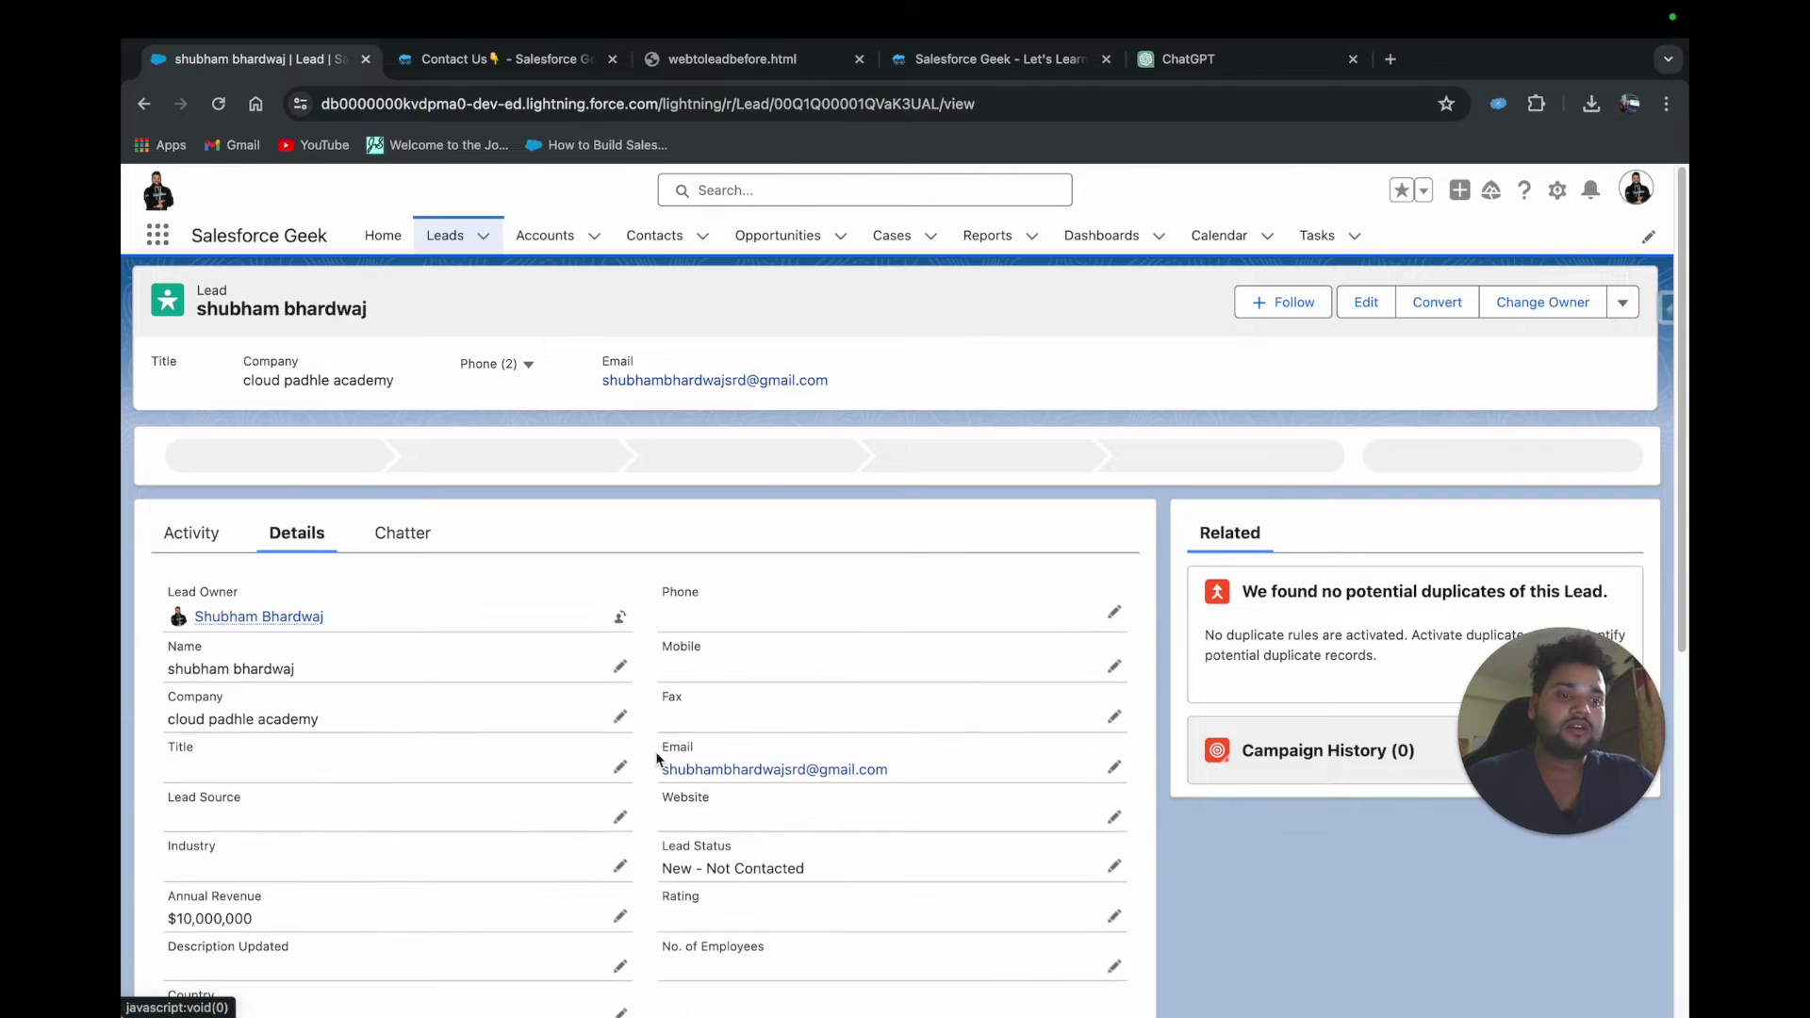
{"action": "scroll", "coordinate": [305, 723], "scroll_direction": "down", "scroll_amount": 3}
{"action": "left_click_drag", "start_coordinate": [263, 696], "coordinate": [164, 691]}
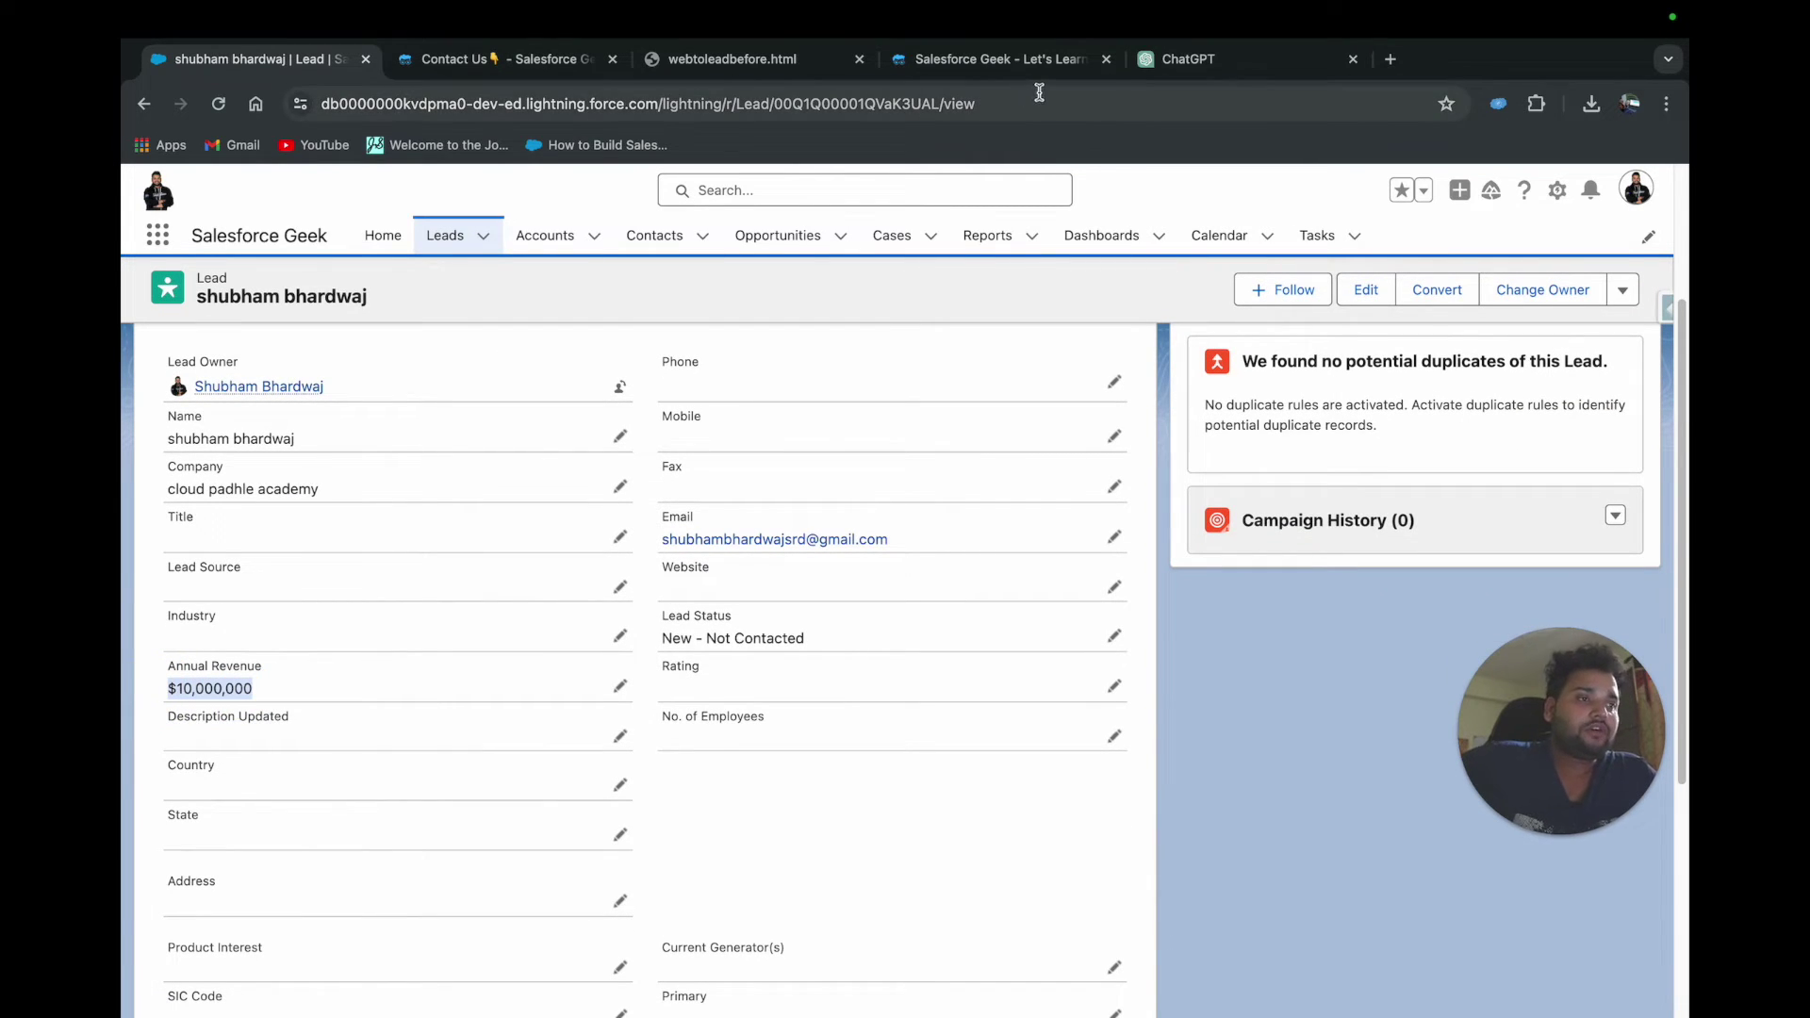
Step: Return to the ChatGPT conversation and copy the complete styled HTML form code from its answer
{"action": "left_click", "coordinate": [1169, 76]}
{"action": "scroll", "coordinate": [1093, 330], "scroll_direction": "up", "scroll_amount": 10}
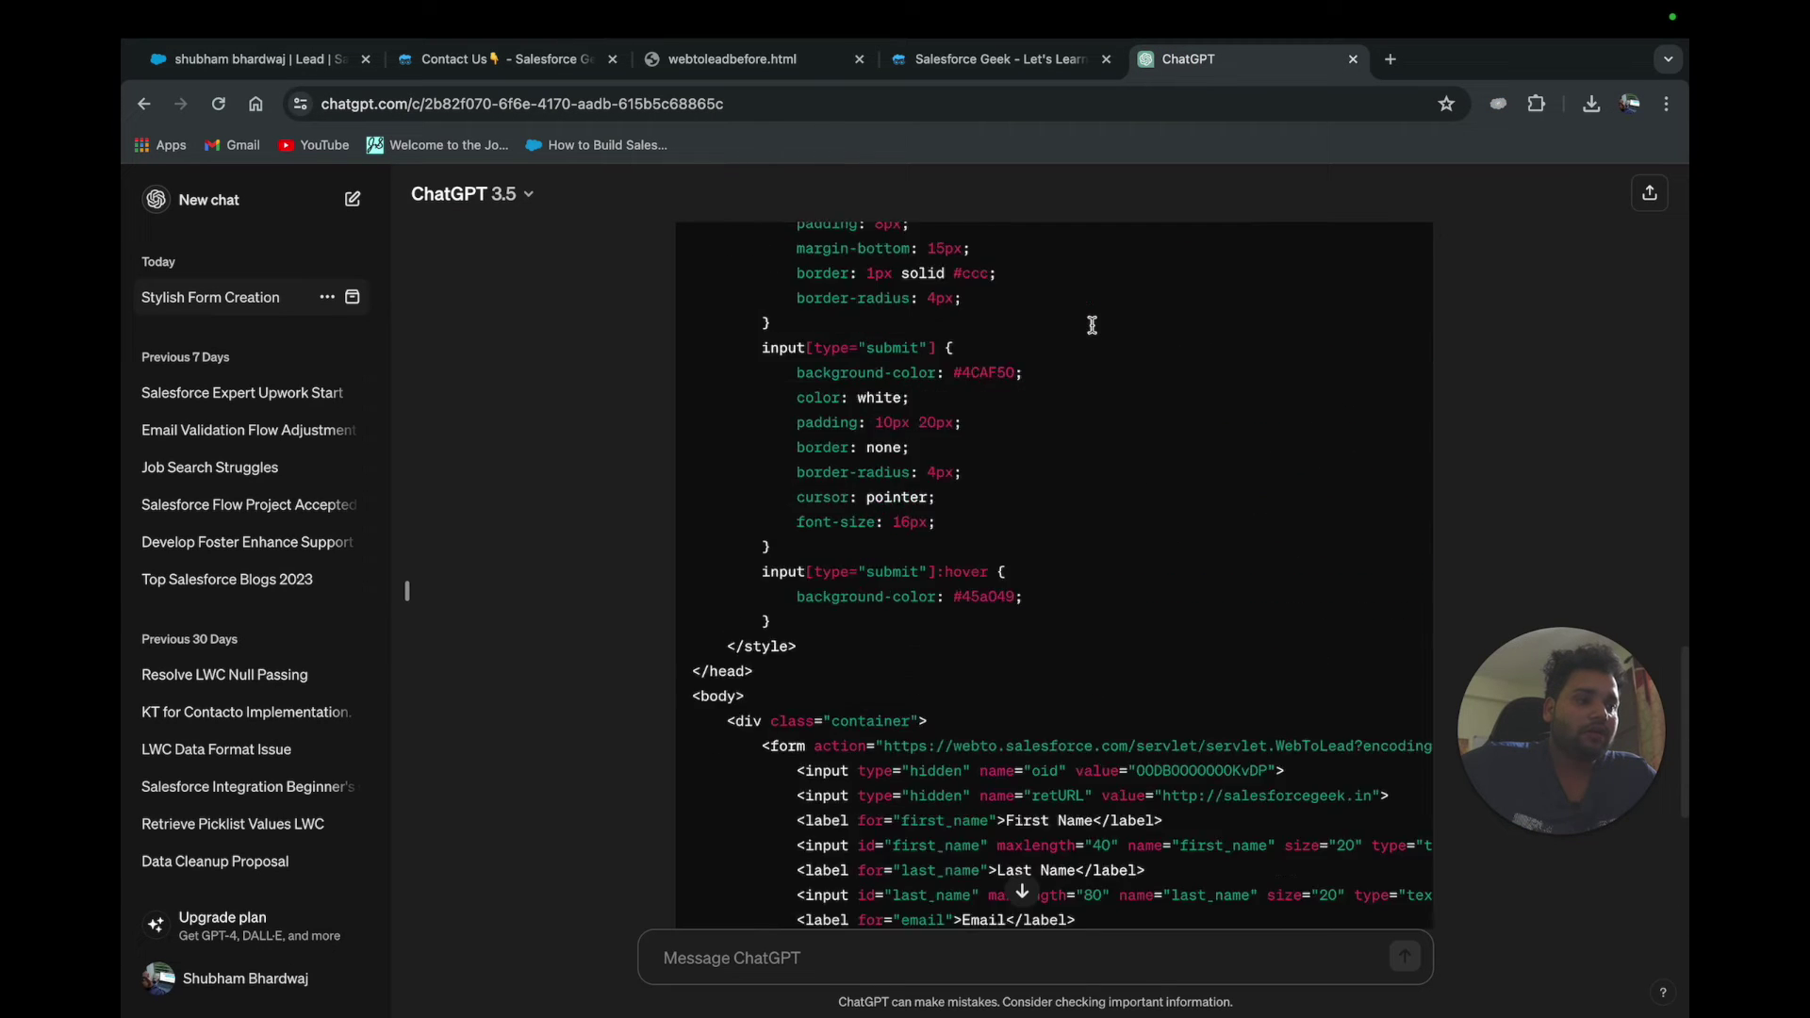
{"action": "scroll", "coordinate": [1259, 425], "scroll_direction": "down", "scroll_amount": 2}
{"action": "left_click", "coordinate": [1361, 672]}
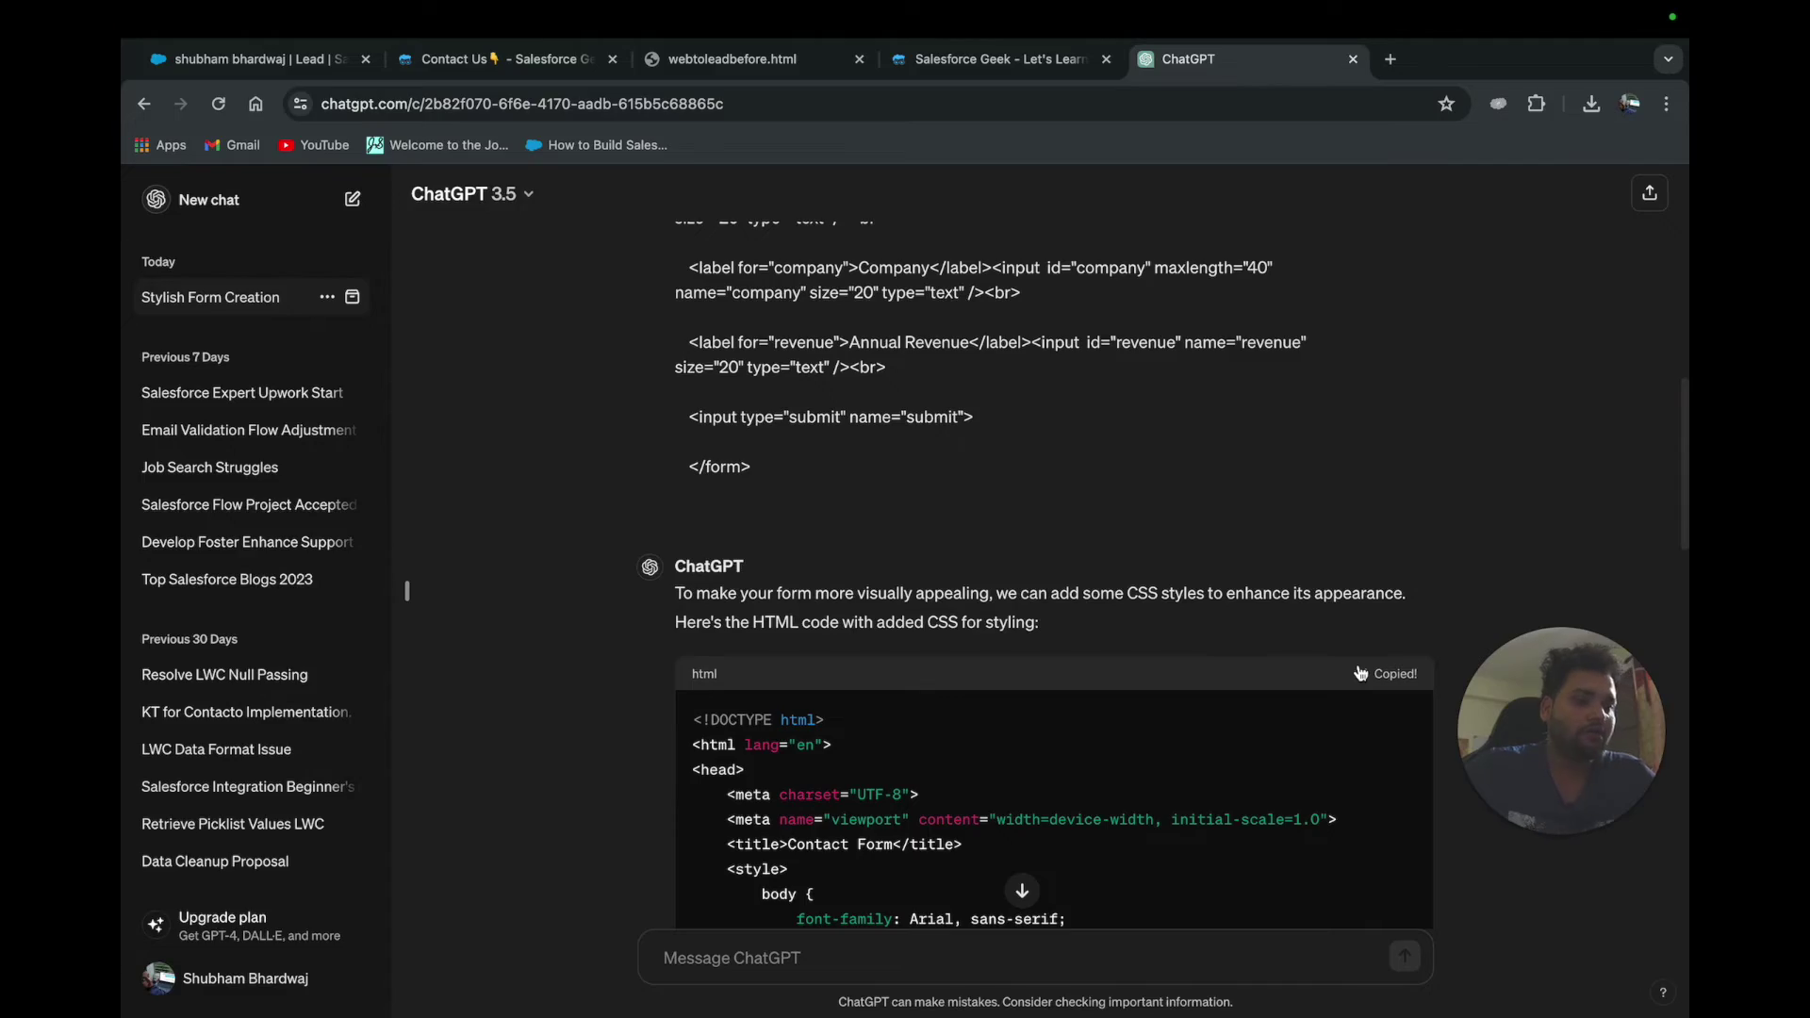
Step: Replace all the code in webtoleadbefore.html in VS Code with the copied styled form code and open the file in the browser
{"action": "key", "text": "super+Tab"}
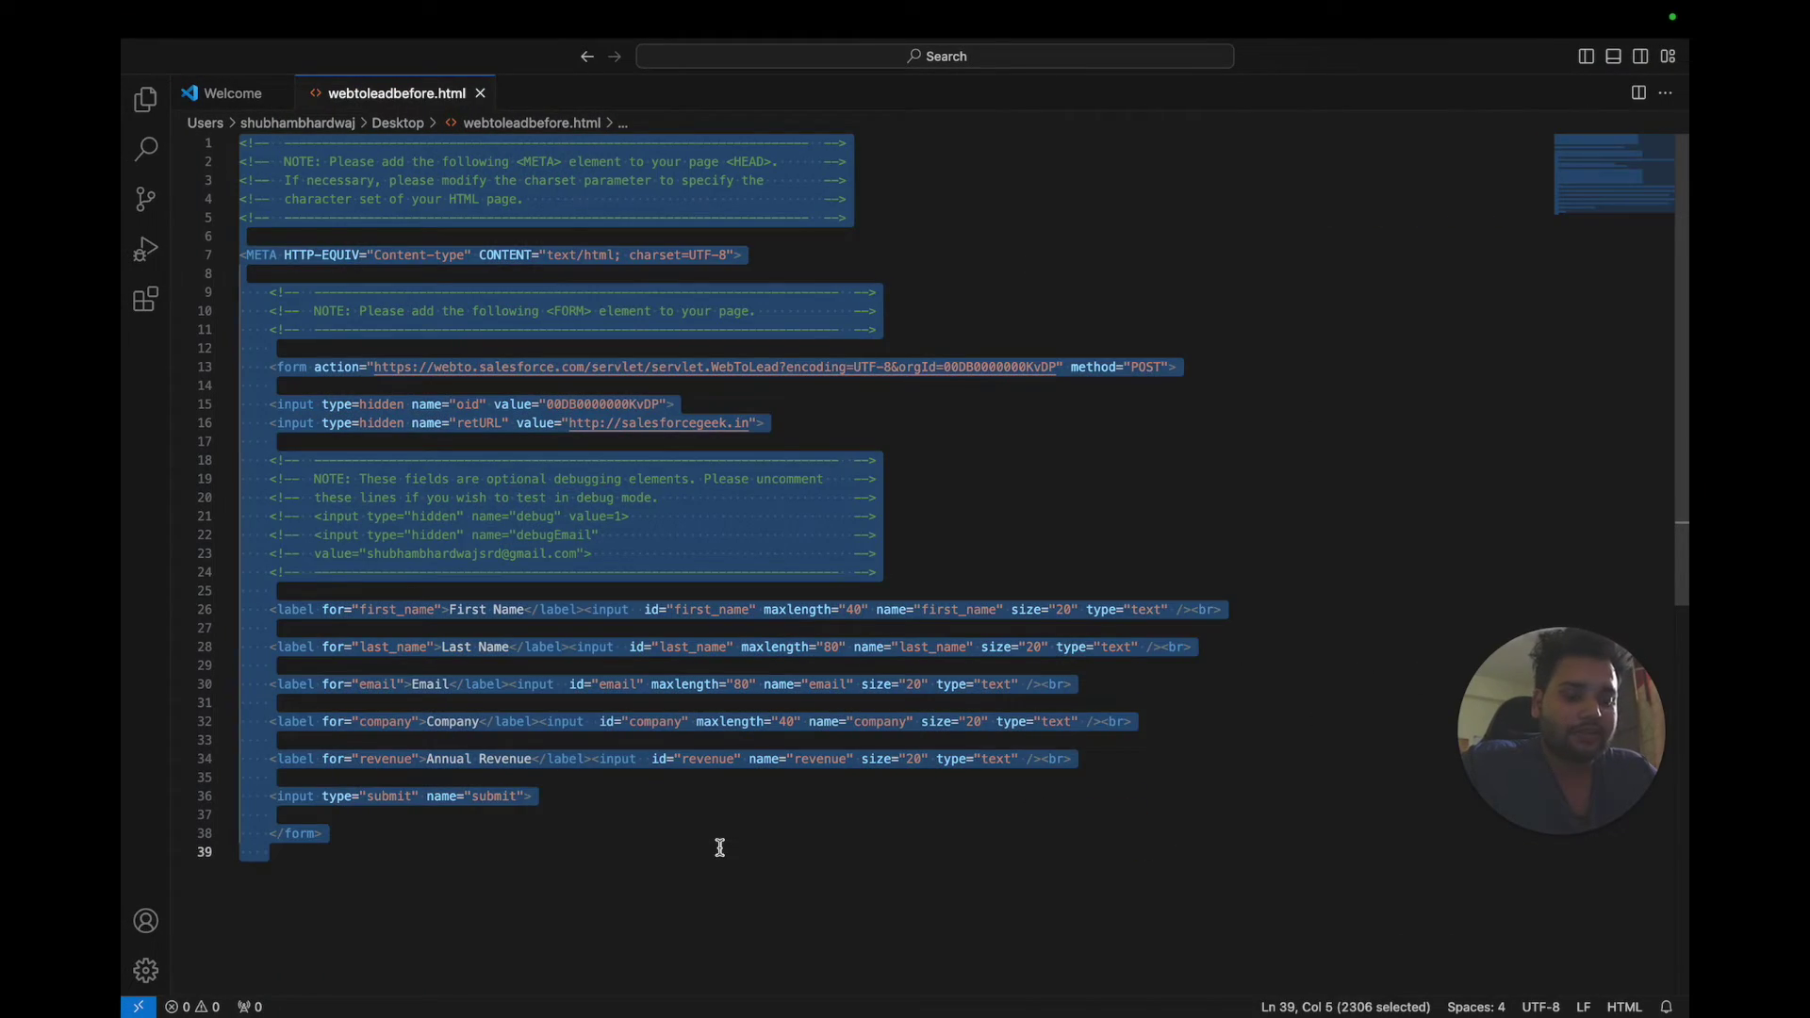
{"action": "key", "text": "super+v"}
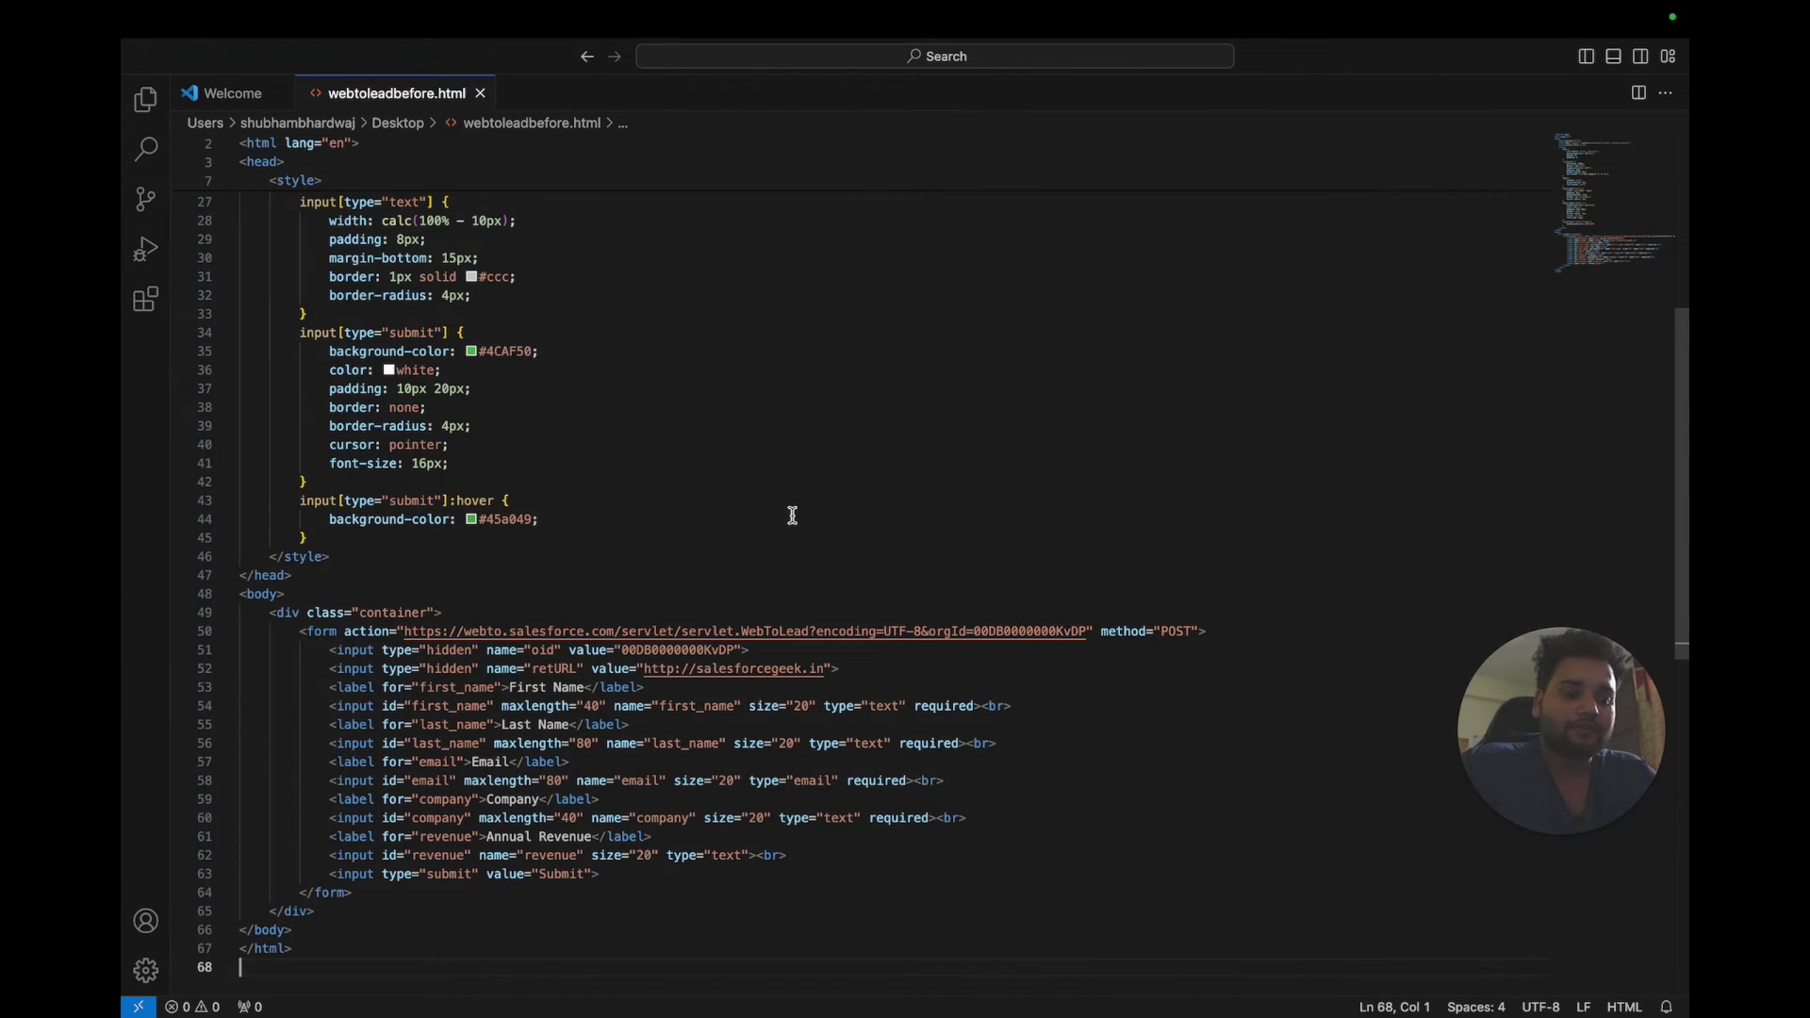
{"action": "key", "text": "super+Tab"}
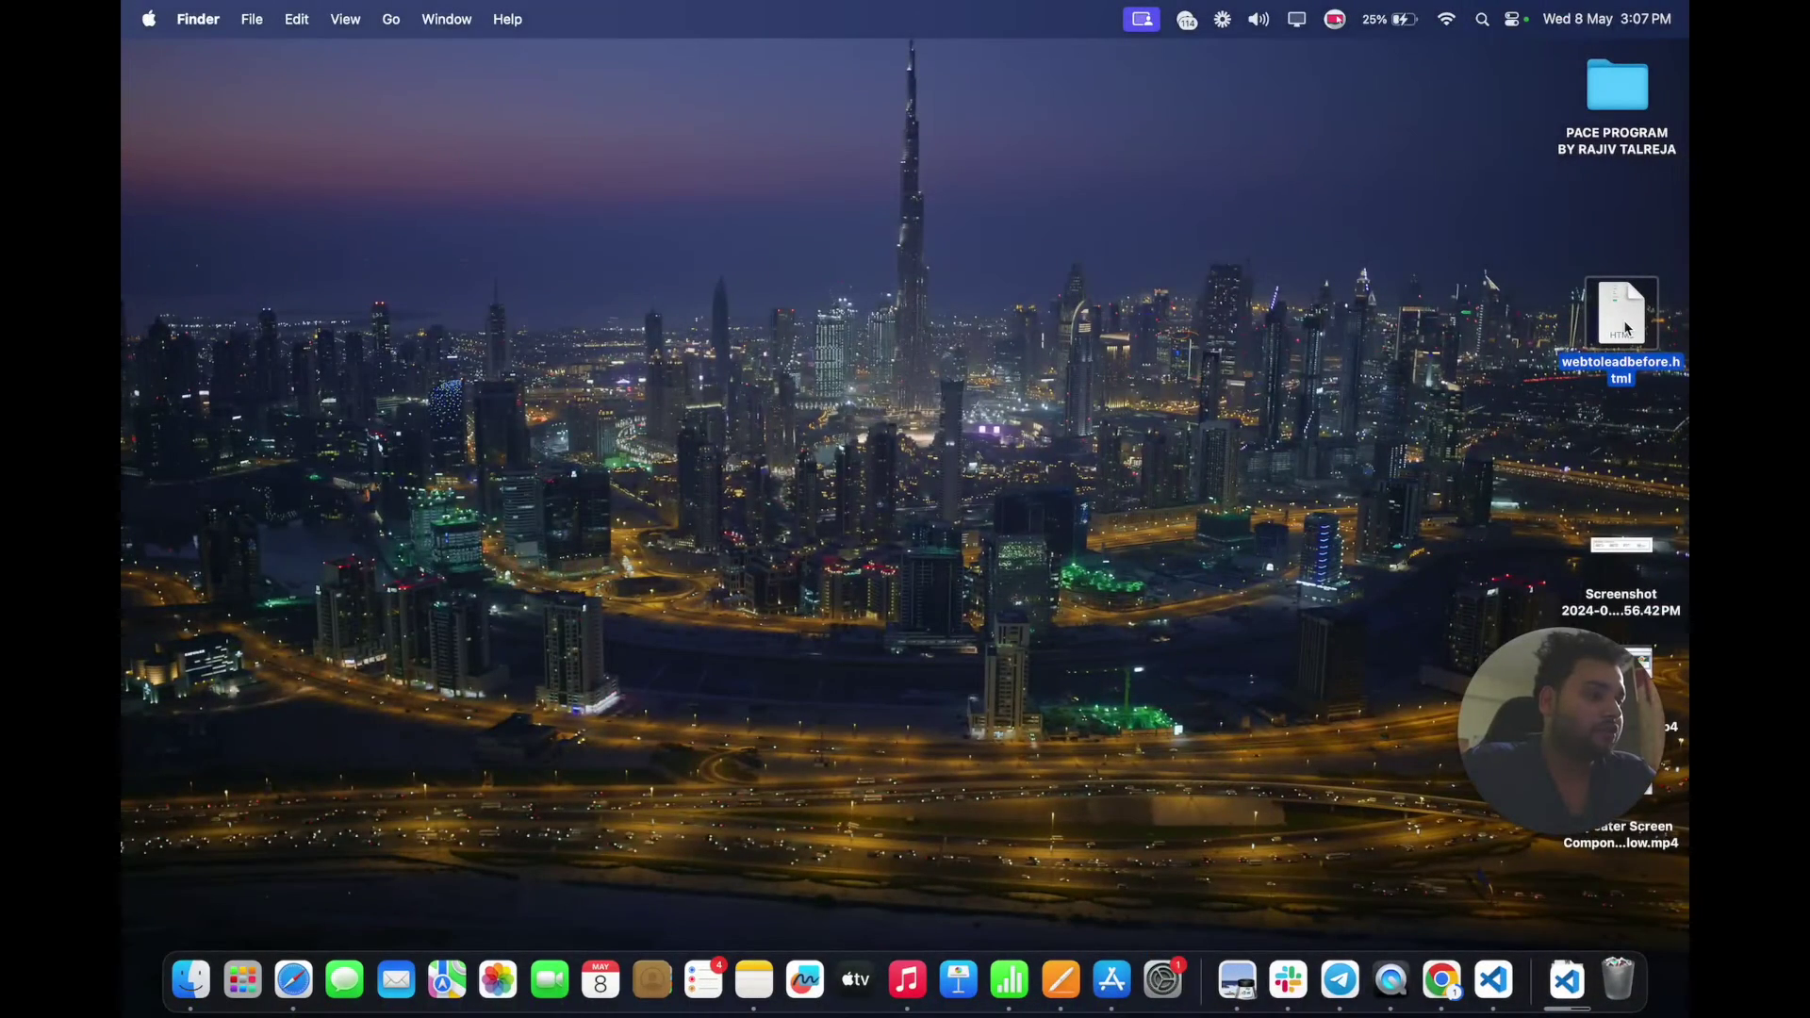
{"action": "double_click", "coordinate": [1623, 326]}
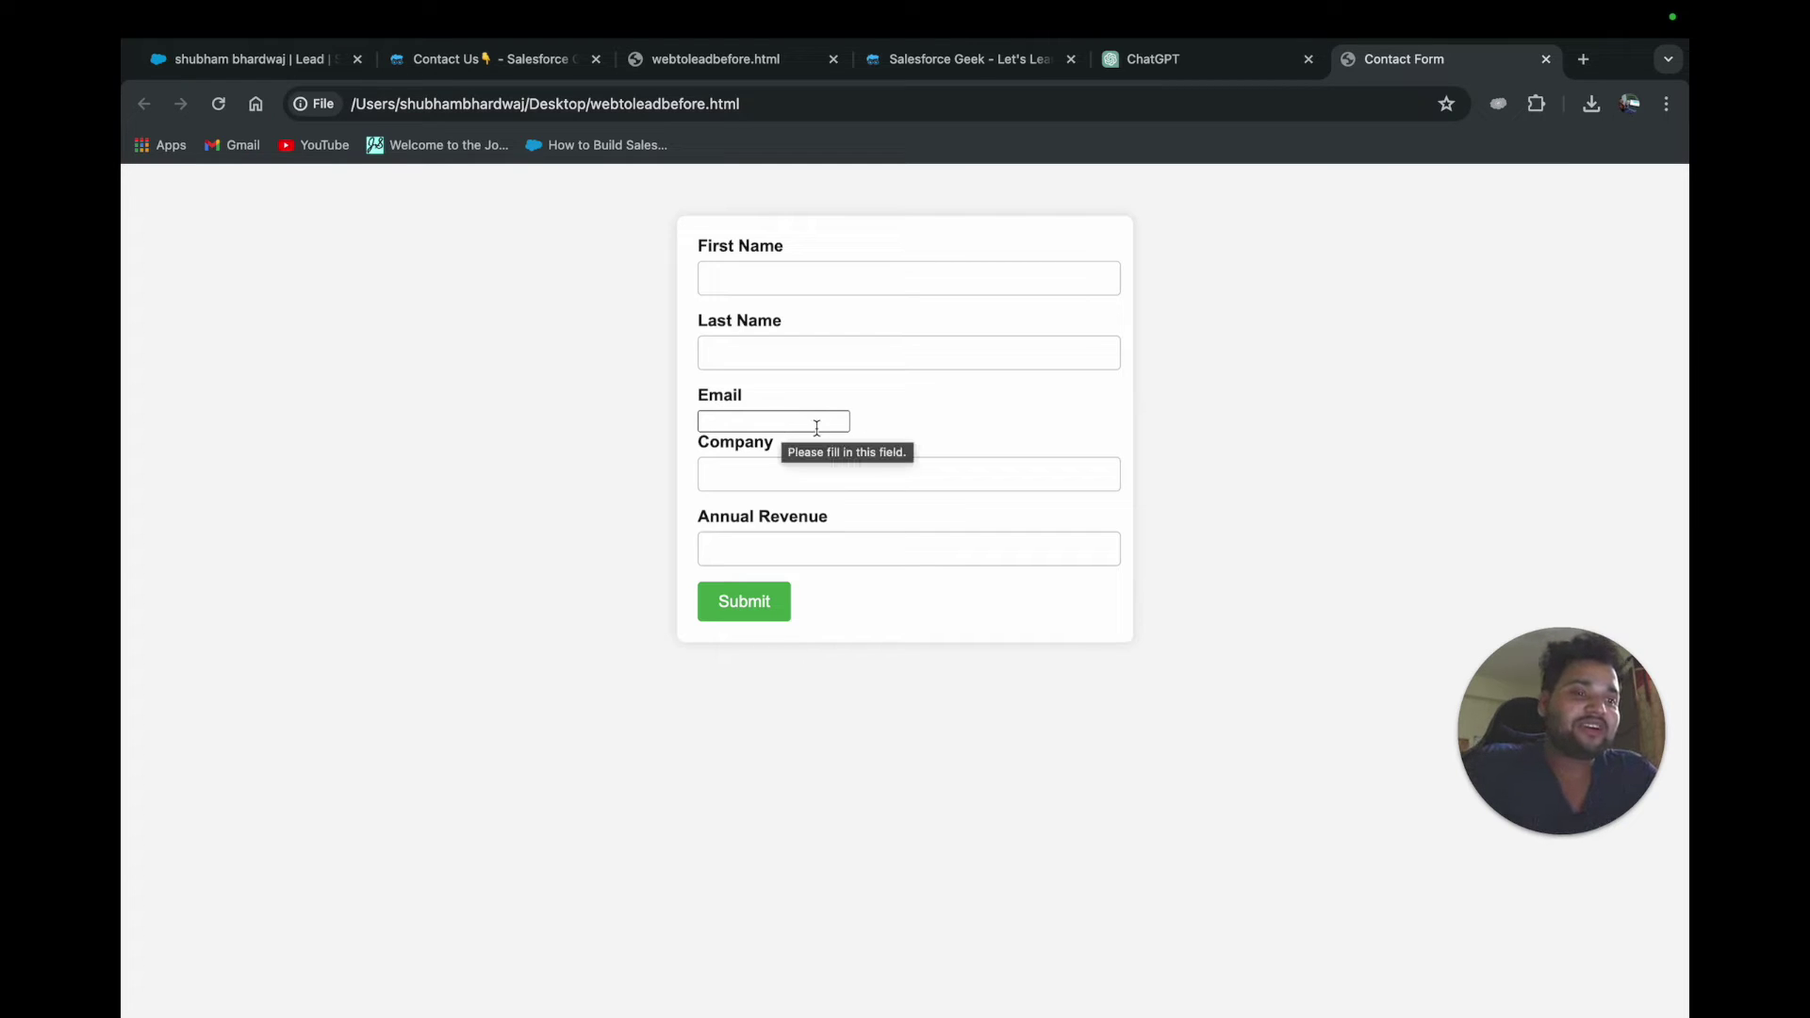
Step: Check the Email and First Name fields of the restyled form and compare it with the earlier webtoleadbefore.html page
{"action": "left_click", "coordinate": [748, 422]}
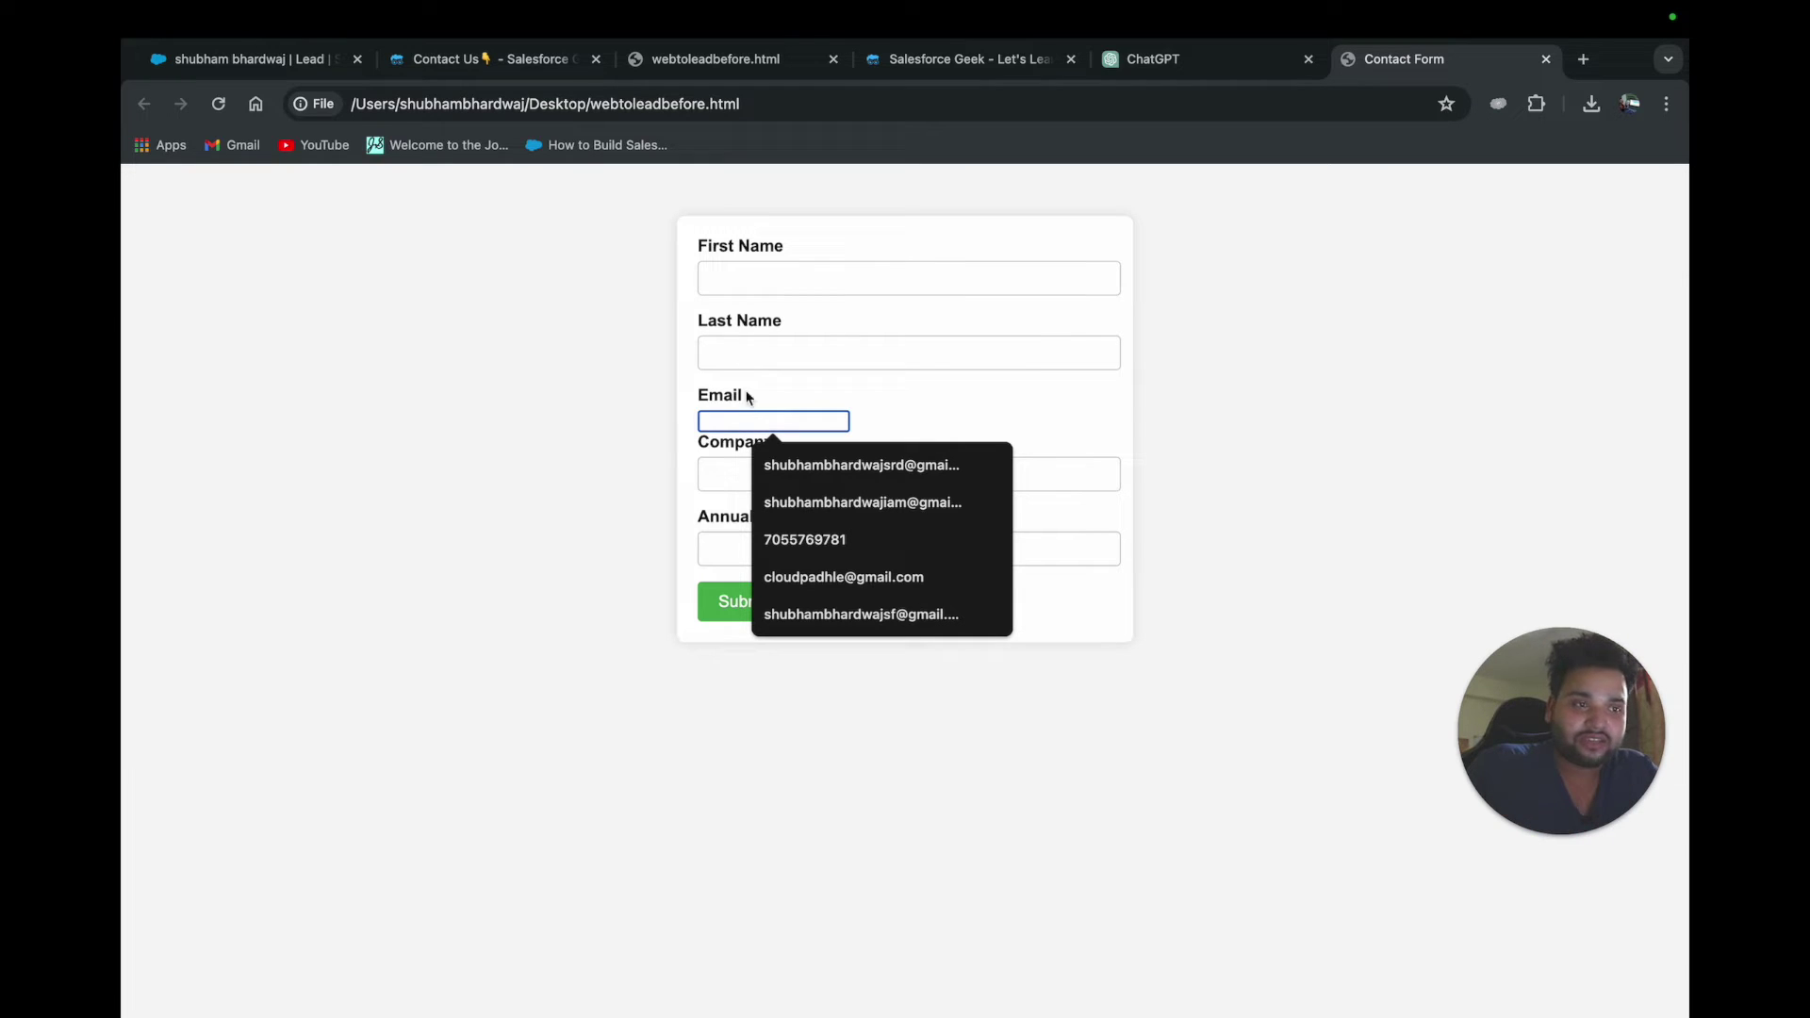
{"action": "left_click", "coordinate": [747, 283]}
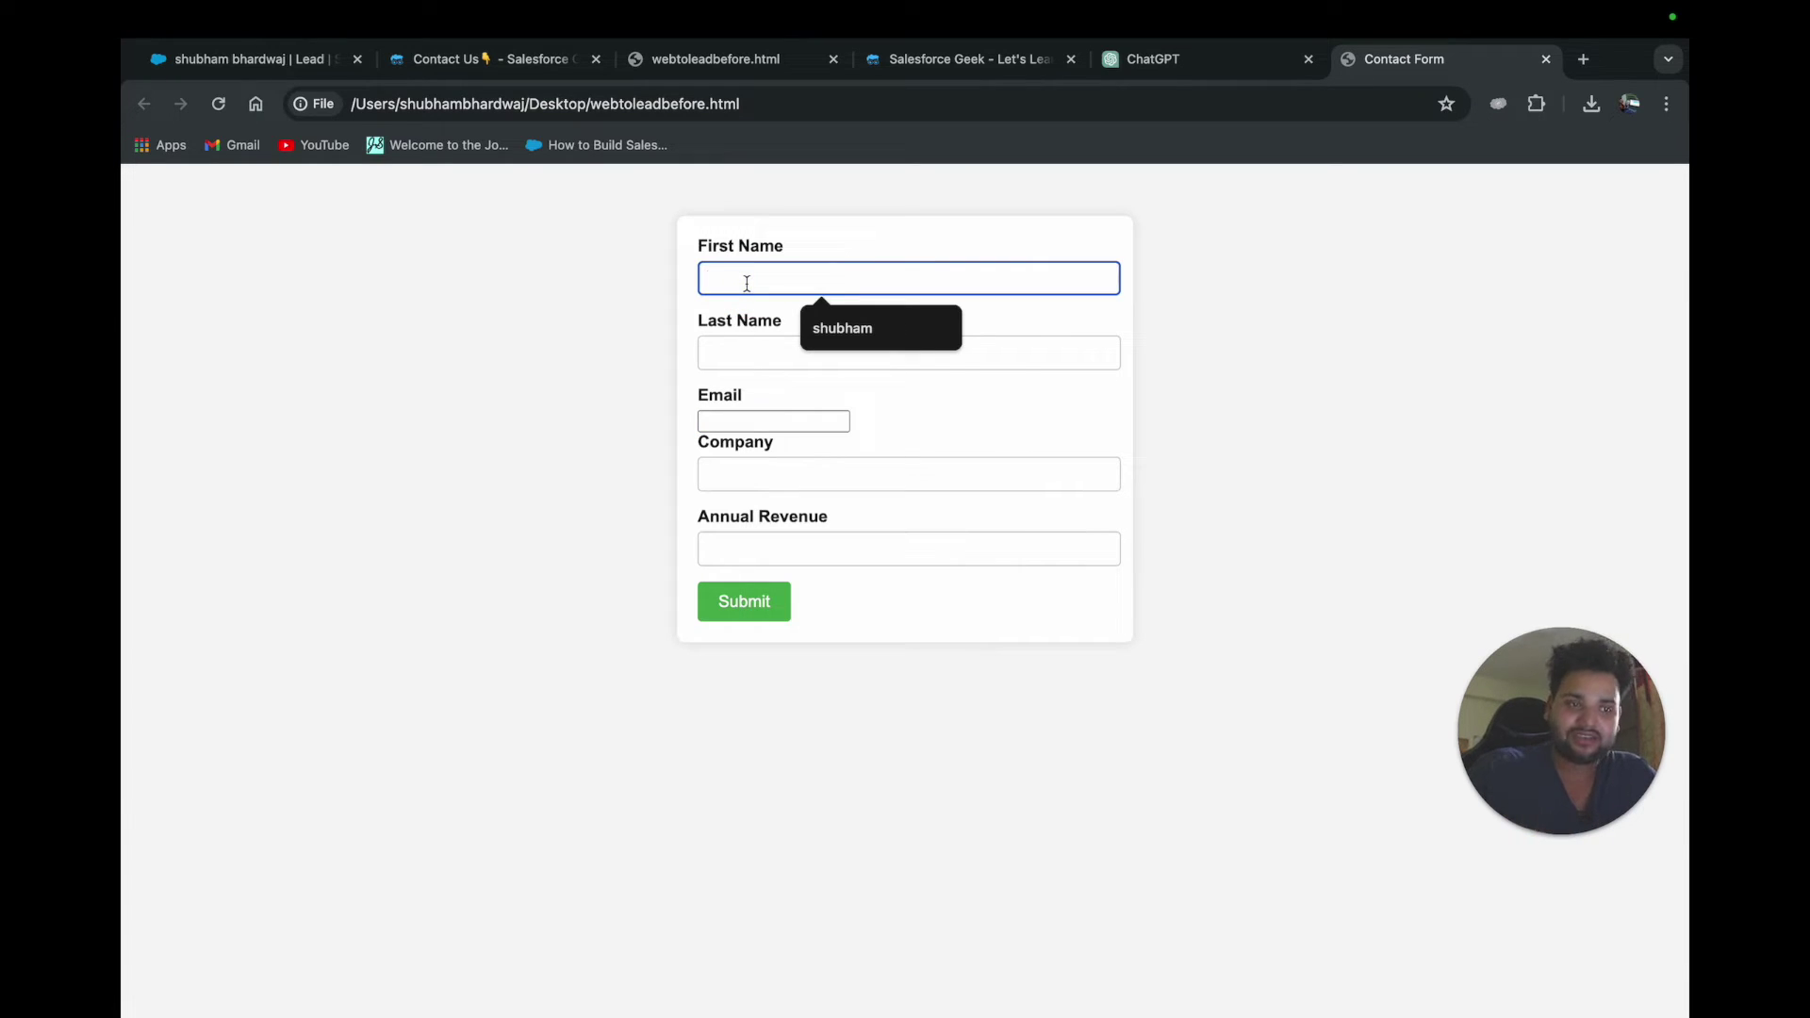
{"action": "left_click", "coordinate": [699, 60]}
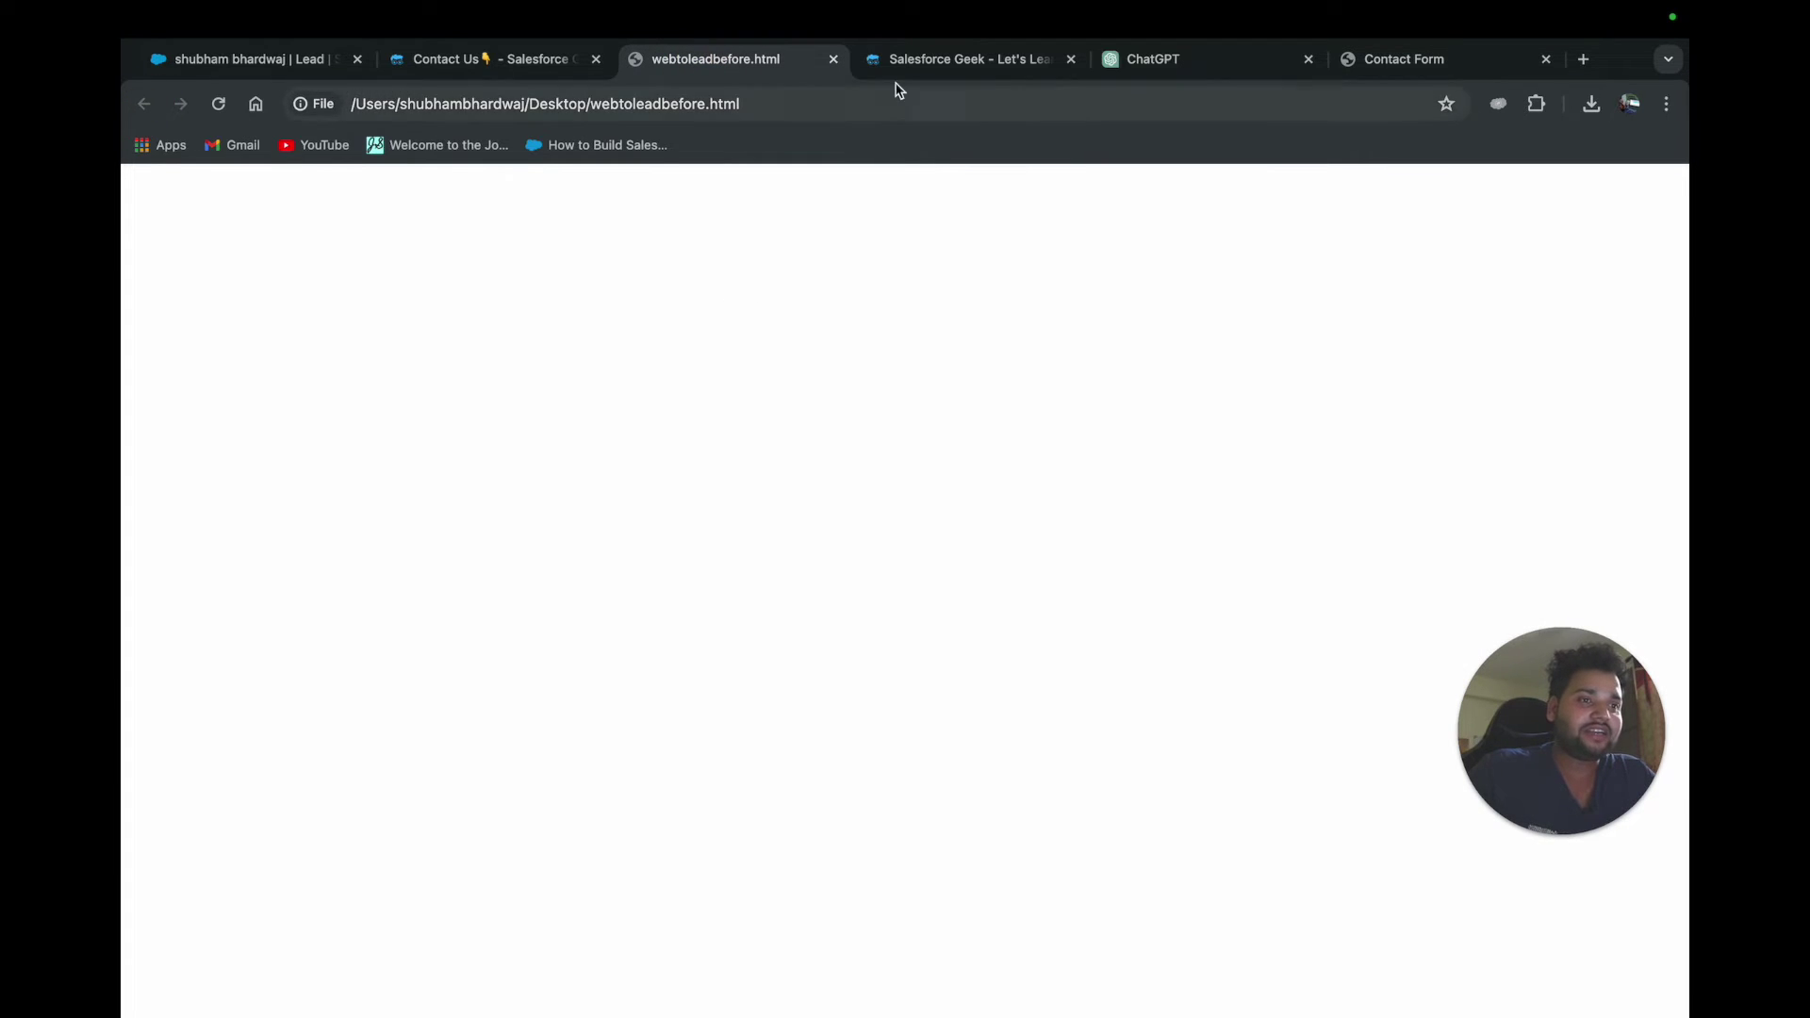
{"action": "left_click", "coordinate": [1358, 58]}
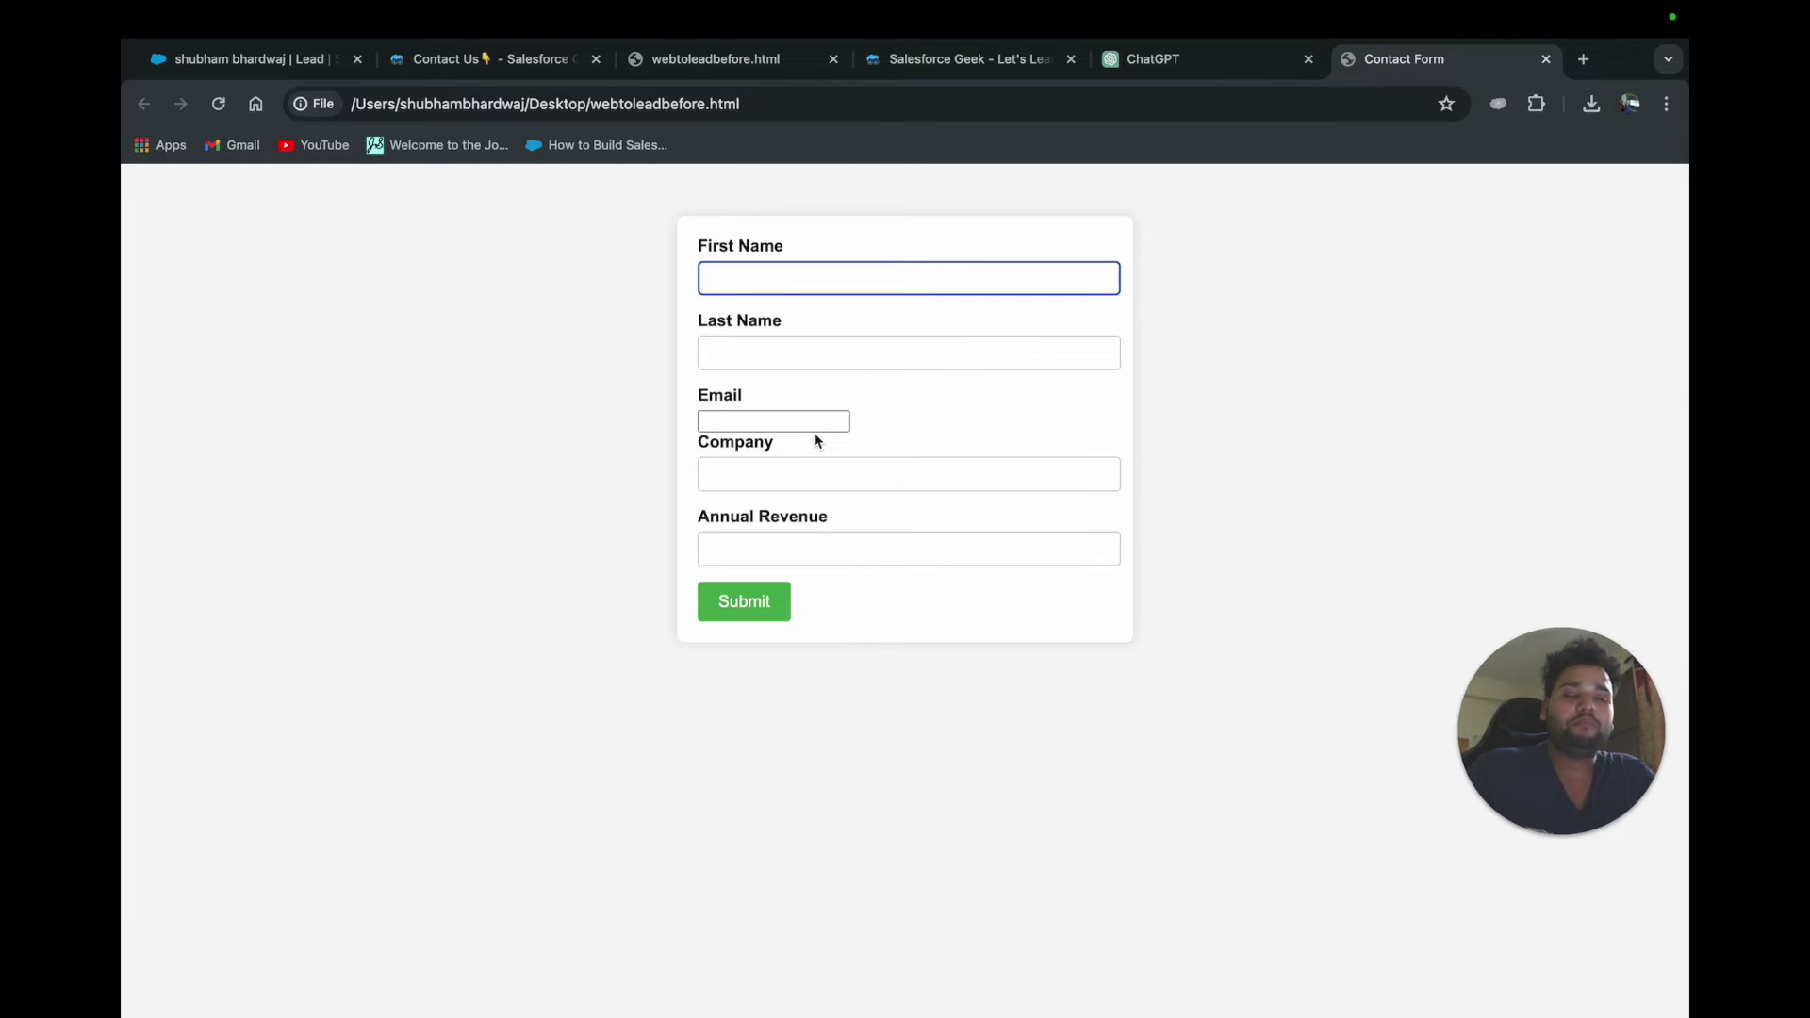
{"action": "key", "text": "ctrl+Right"}
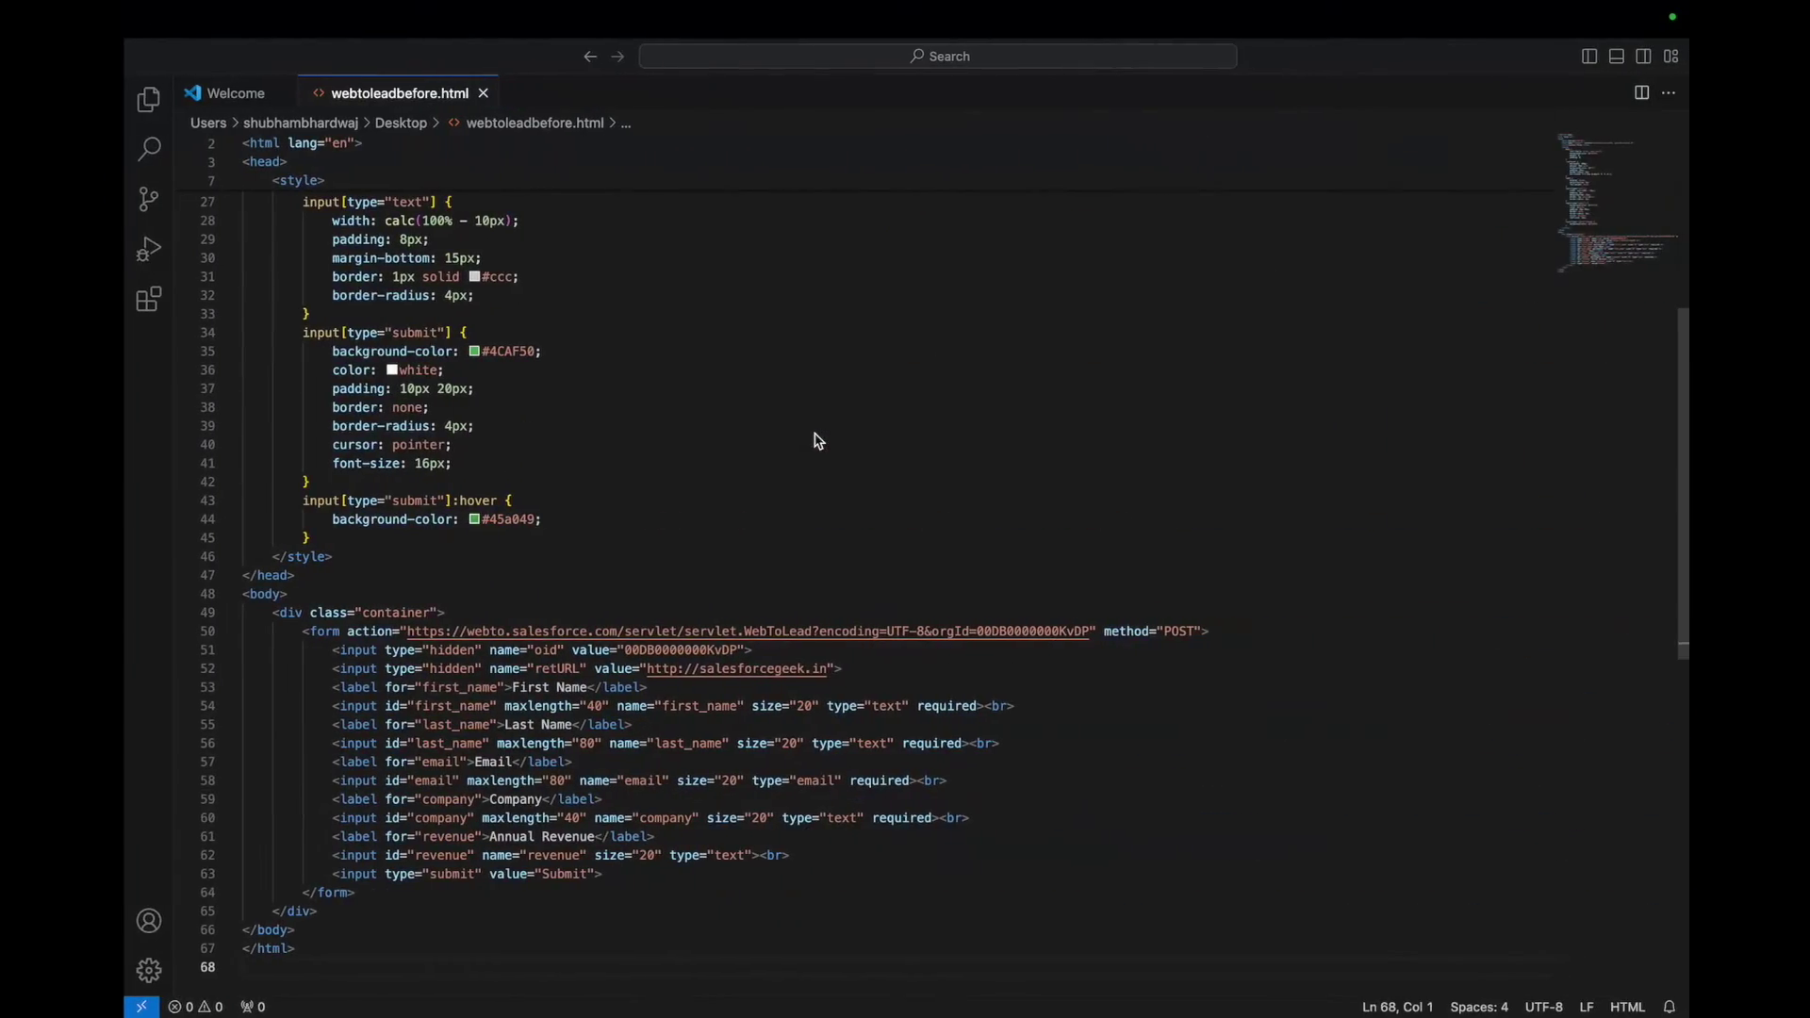
{"action": "key", "text": "ctrl+Right"}
{"action": "key", "text": "ctrl+Left"}
{"action": "key", "text": "ctrl+Left"}
{"action": "key", "text": "ctrl+Left"}
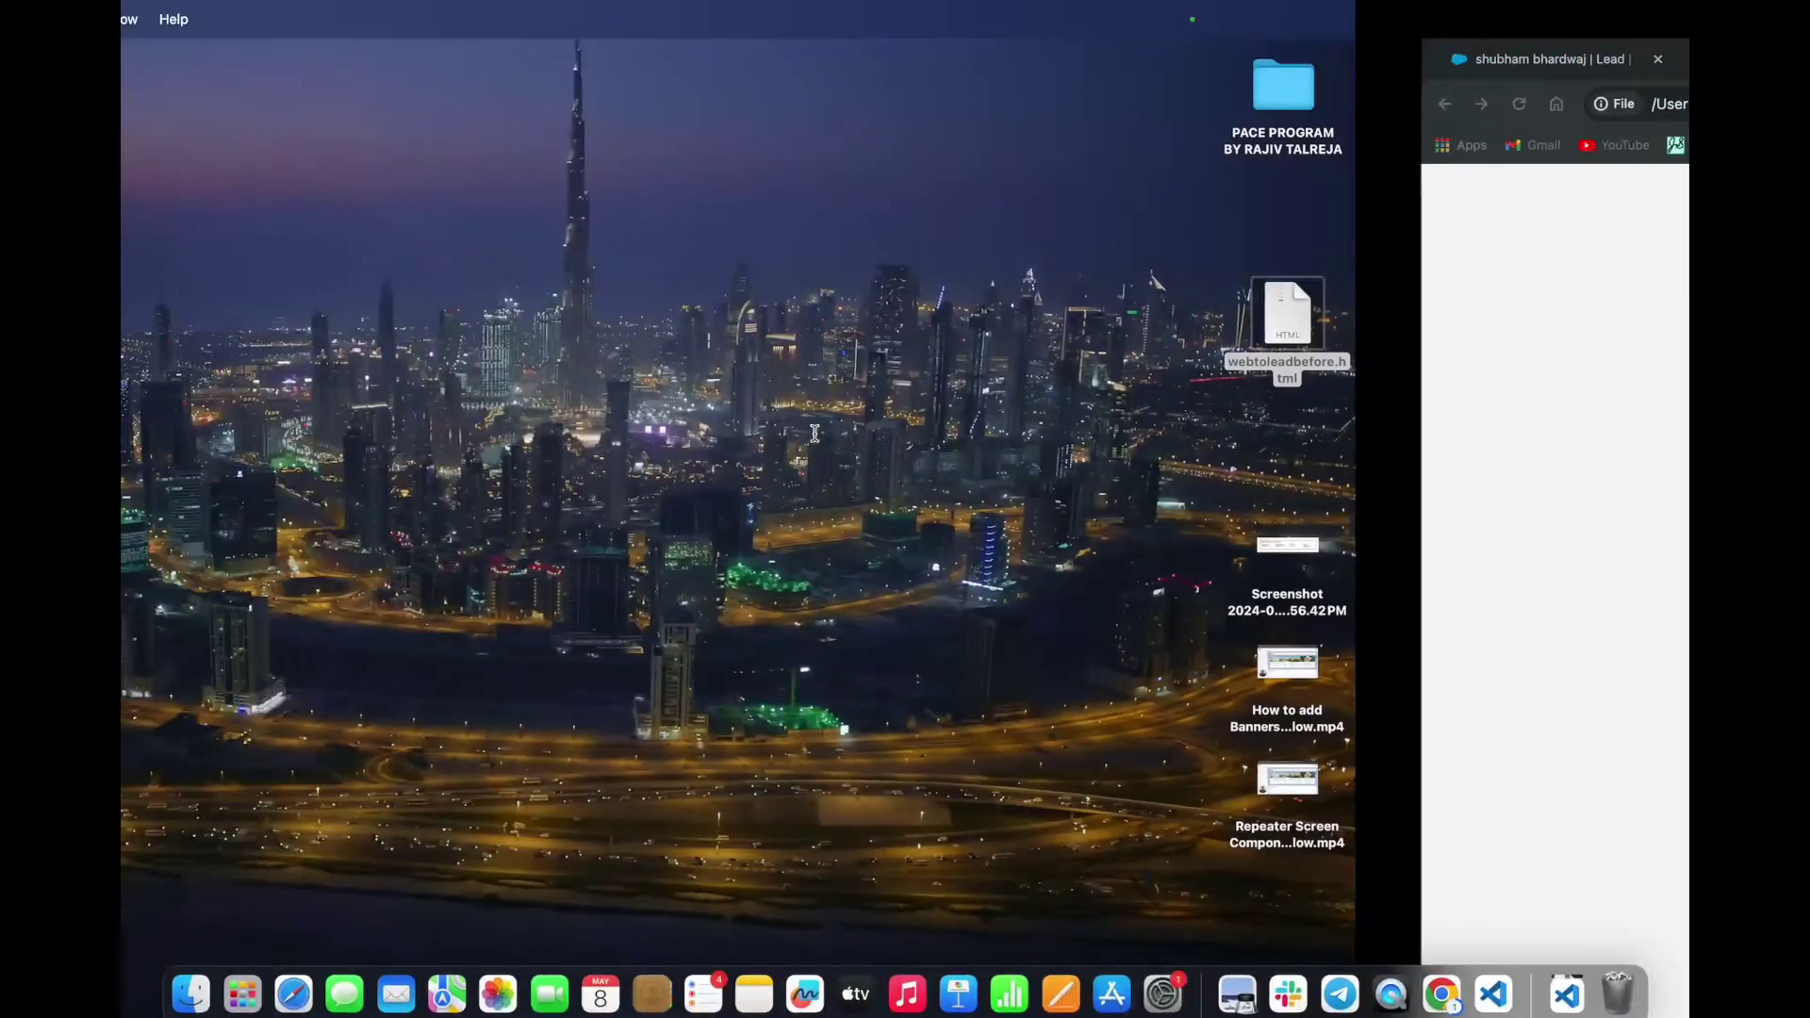
{"action": "key", "text": "ctrl+Right"}
{"action": "left_click", "coordinate": [768, 60]}
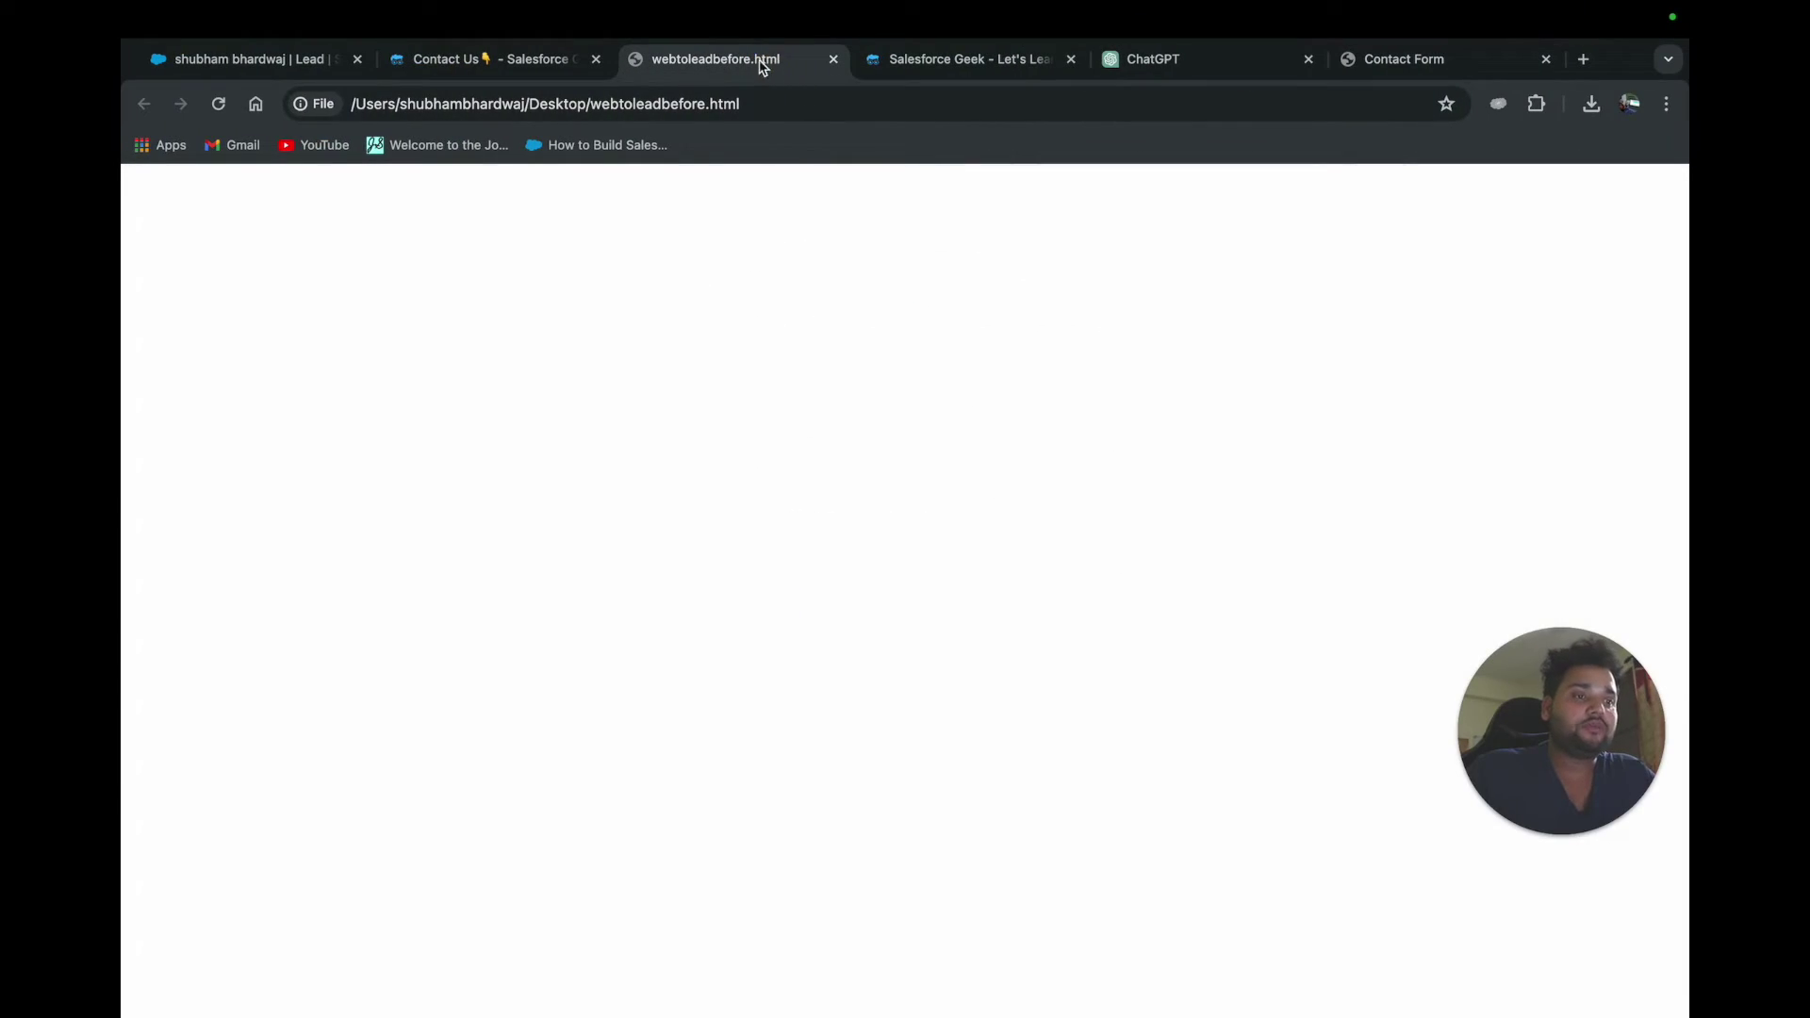
Step: Return to the ChatGPT conversation and go to the end of its styled form answer
{"action": "left_click", "coordinate": [1151, 60]}
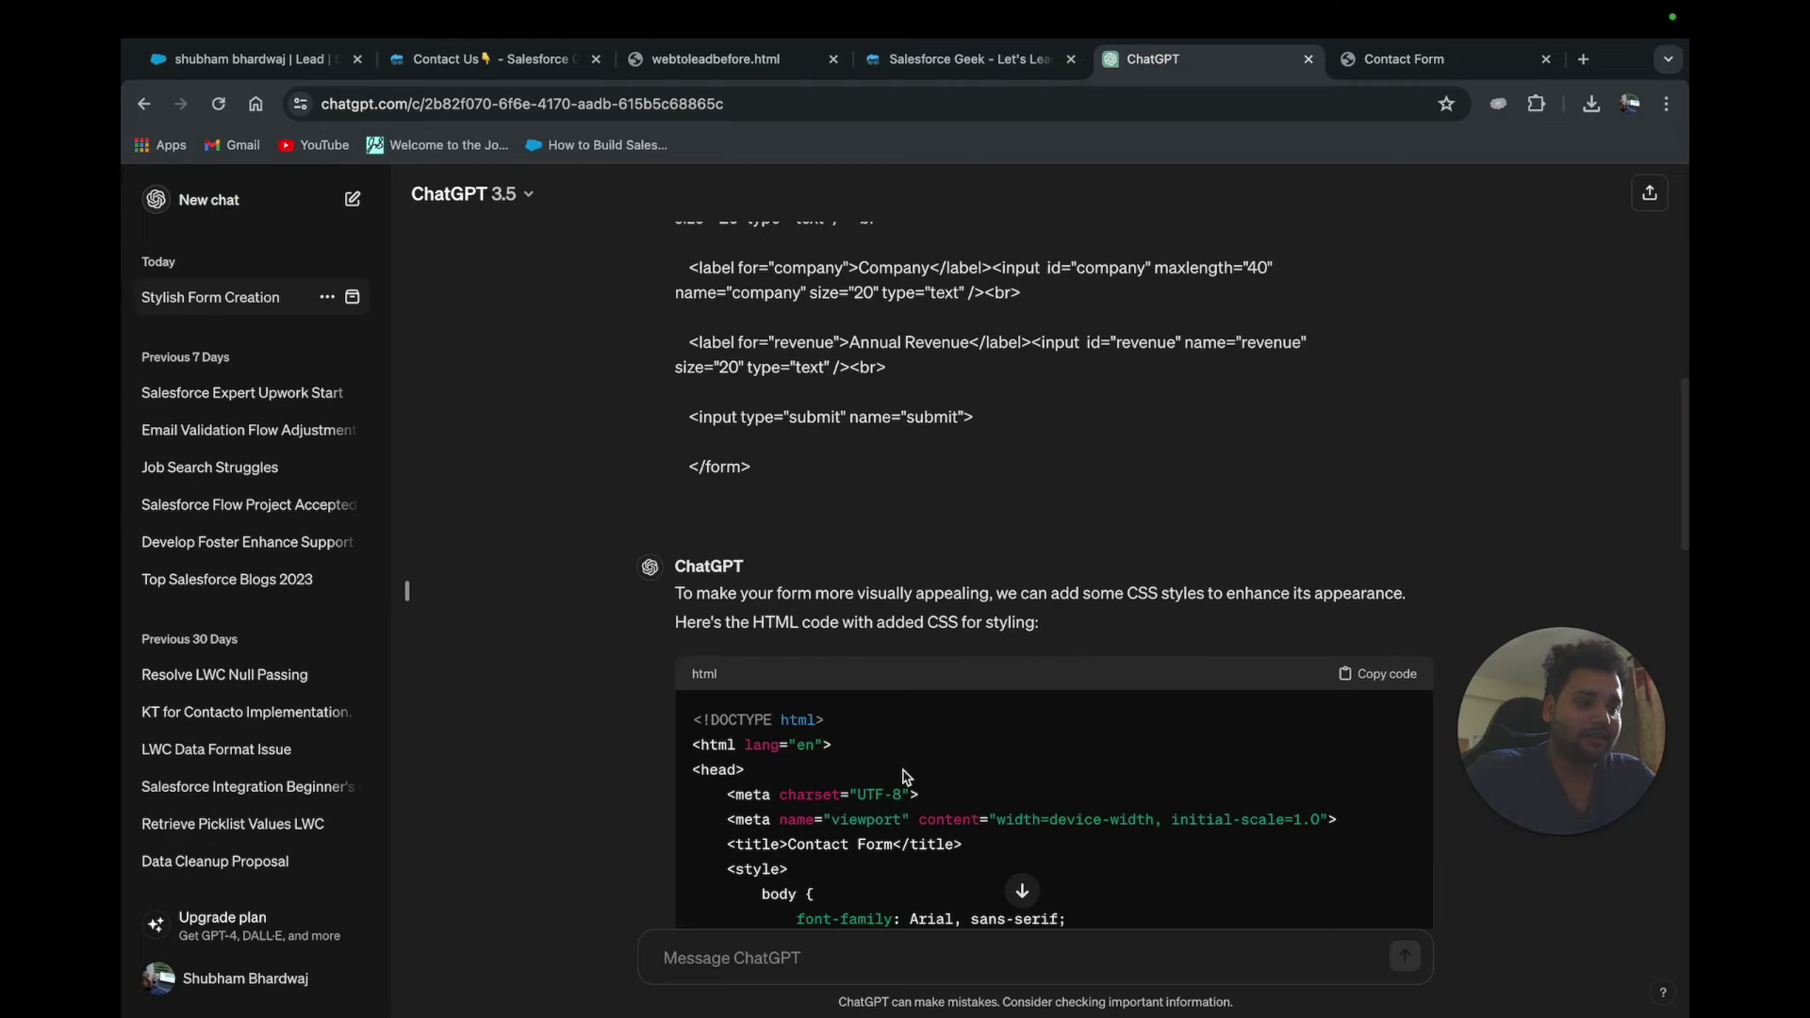
{"action": "scroll", "coordinate": [905, 777], "scroll_direction": "down", "scroll_amount": 15}
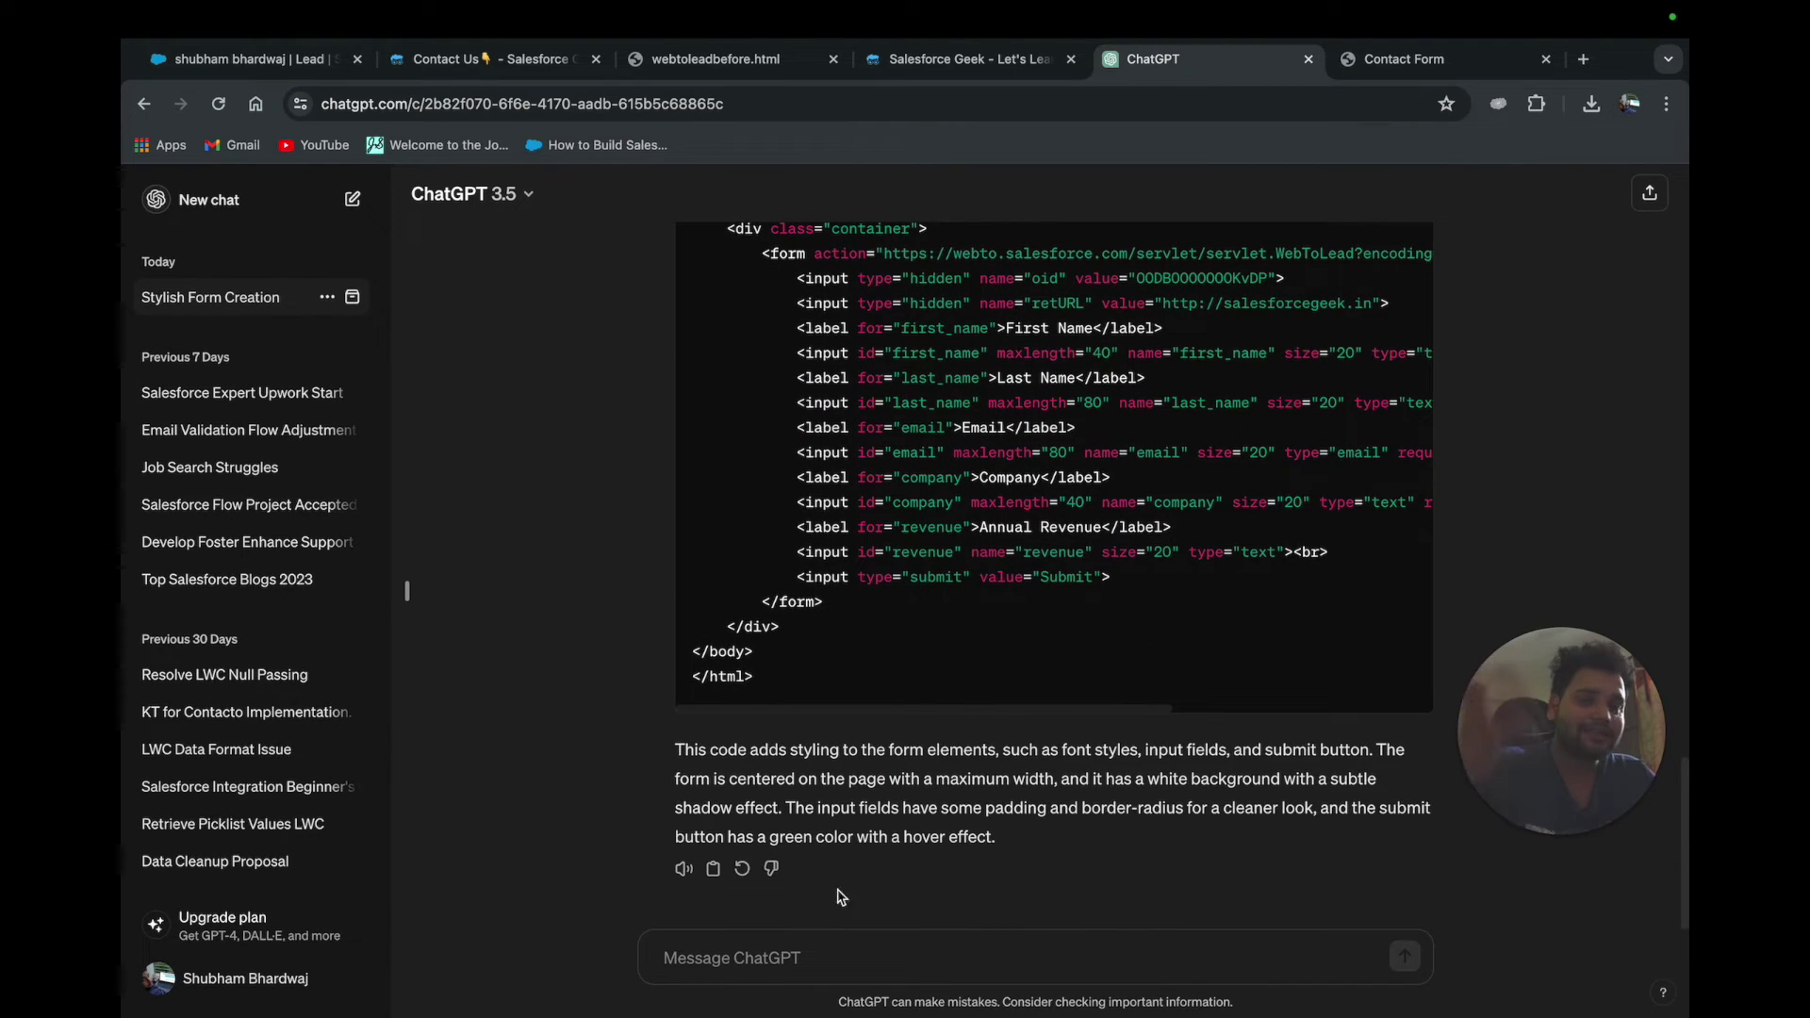